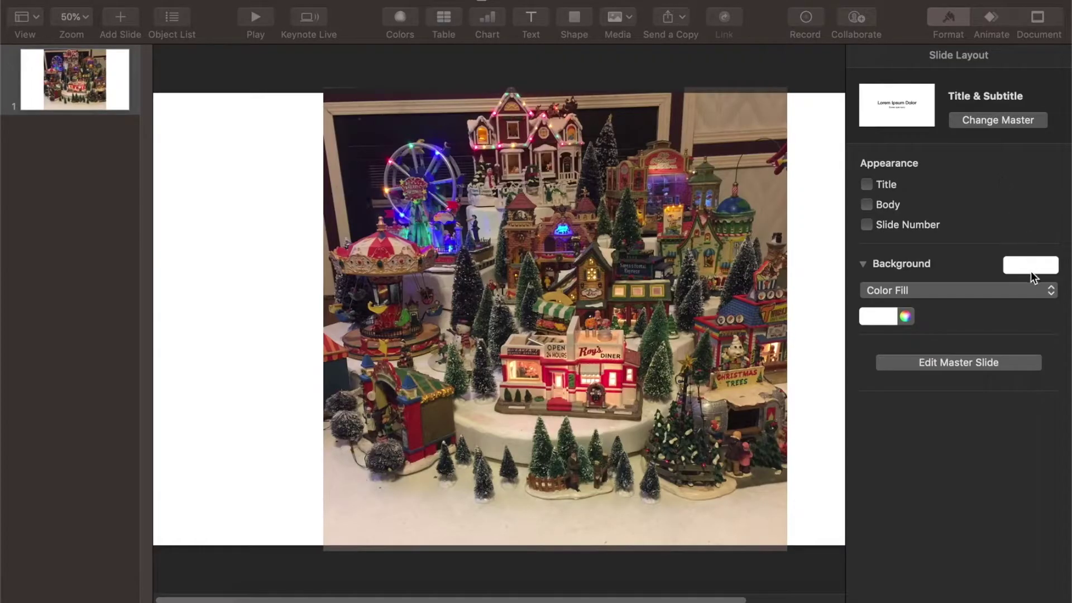
Fill the slide background with dark red and lock the Christmas village photo in place.
left_click(867, 317)
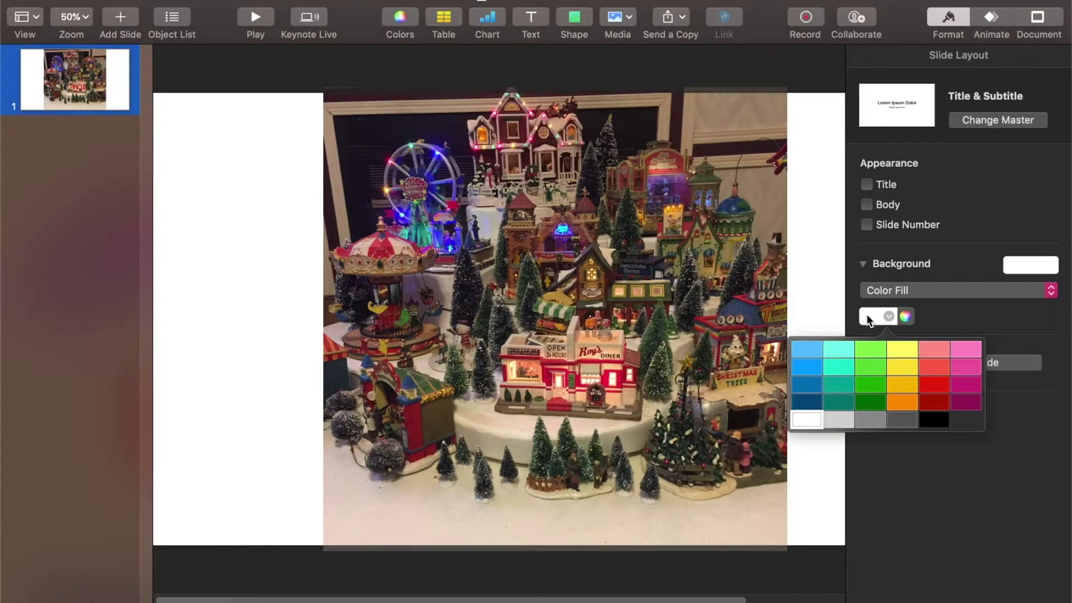
left_click(938, 402)
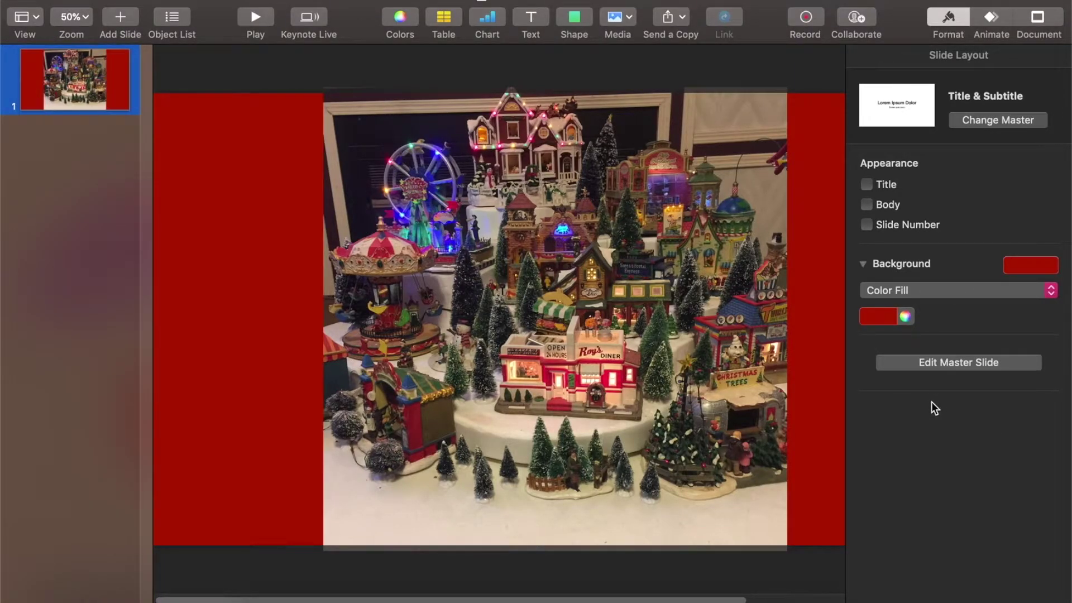
left_click(517, 254)
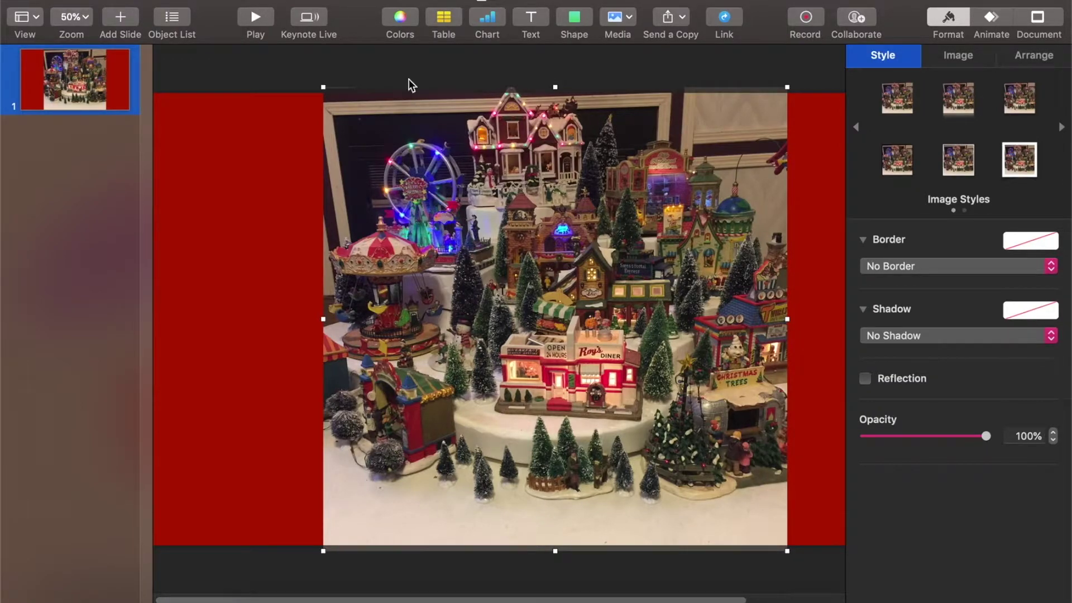
right_click(323, 223)
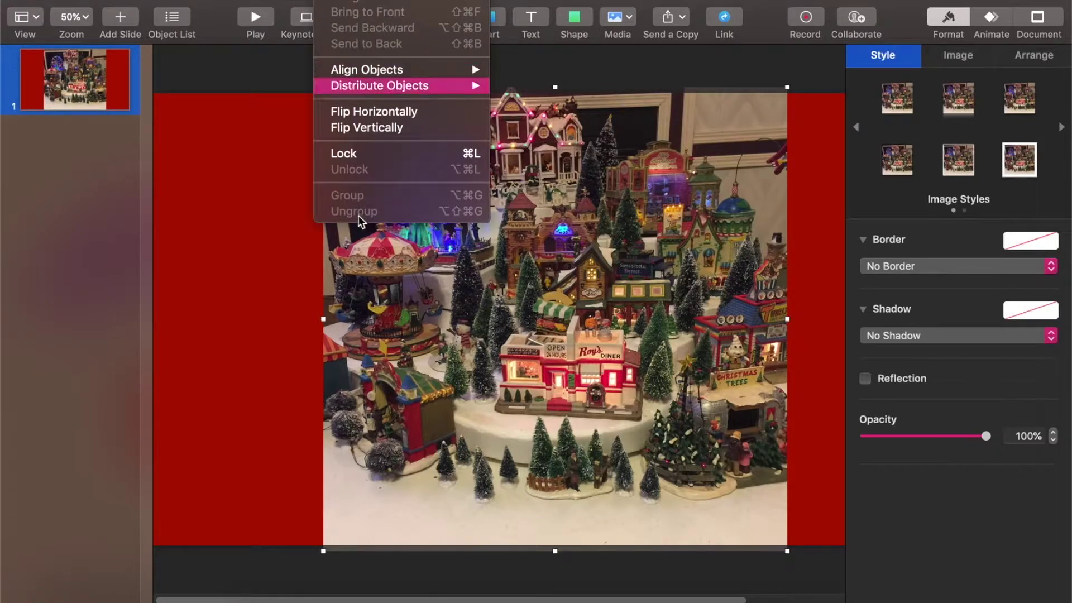
left_click(353, 154)
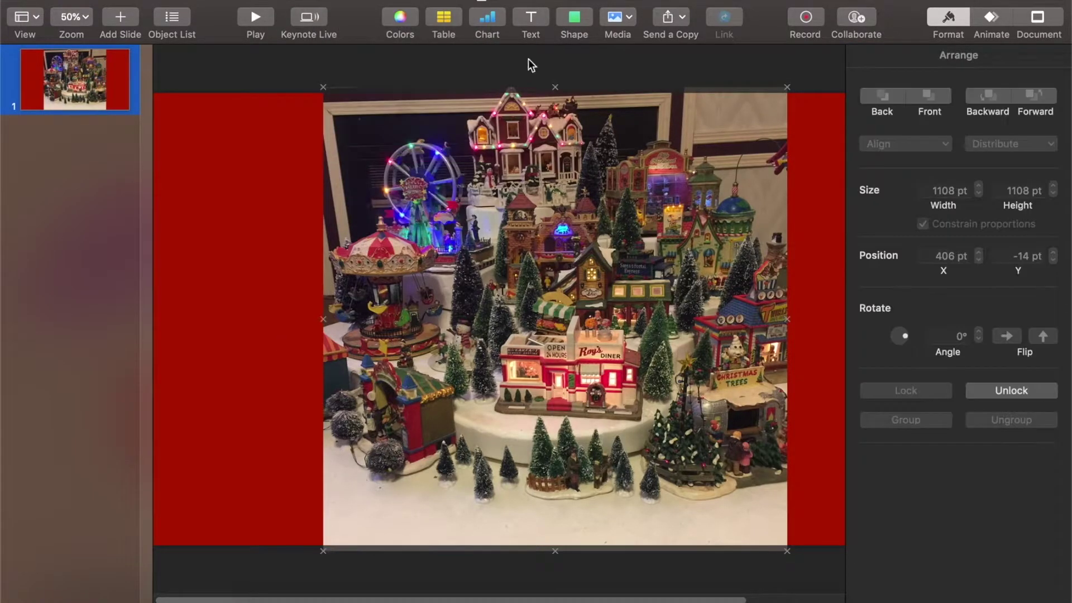
Insert a right triangle, move it to the upper-left red area, and give it a Shimmer build-in.
left_click(573, 20)
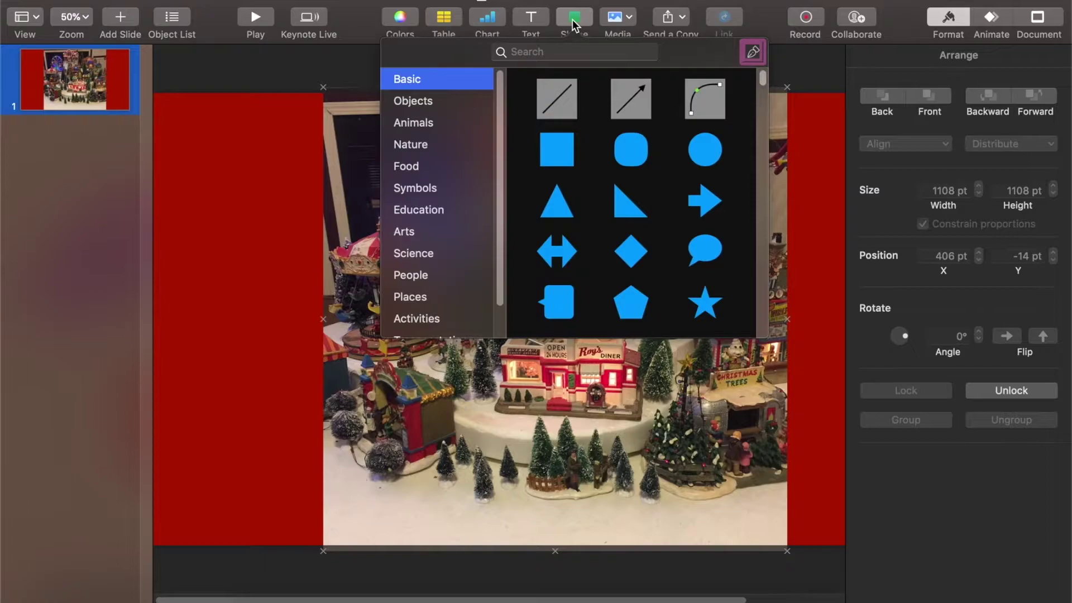
left_click(630, 201)
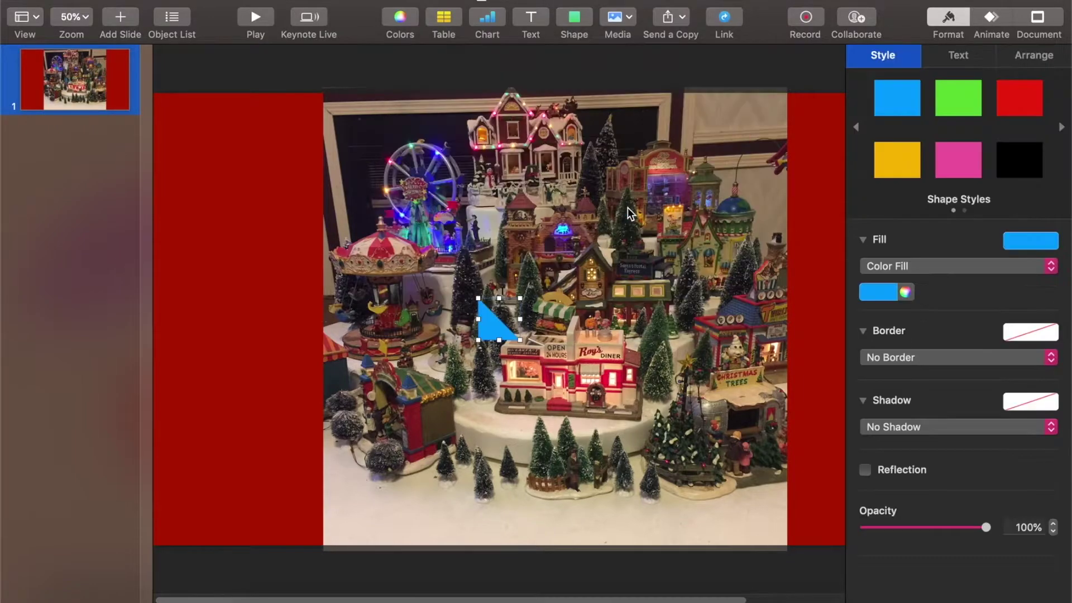
left_click_drag(491, 321, 253, 181)
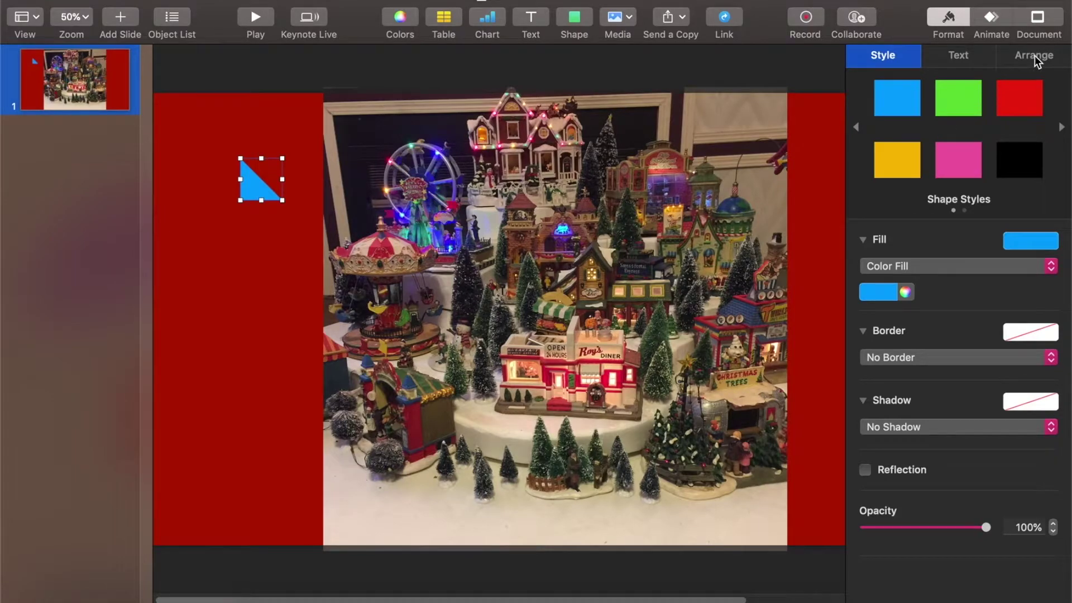
left_click(991, 19)
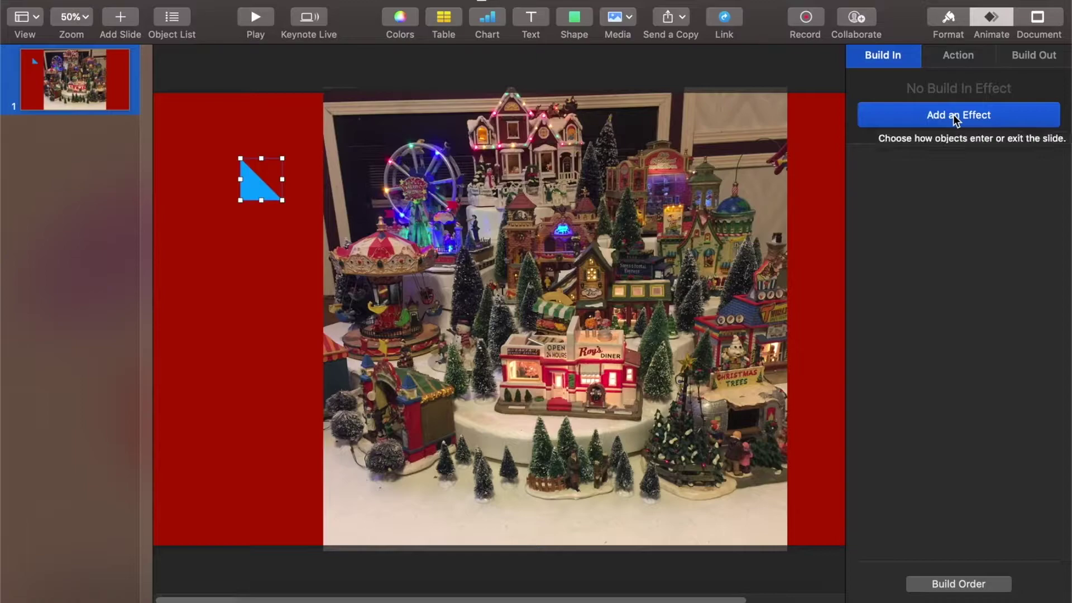
left_click(956, 119)
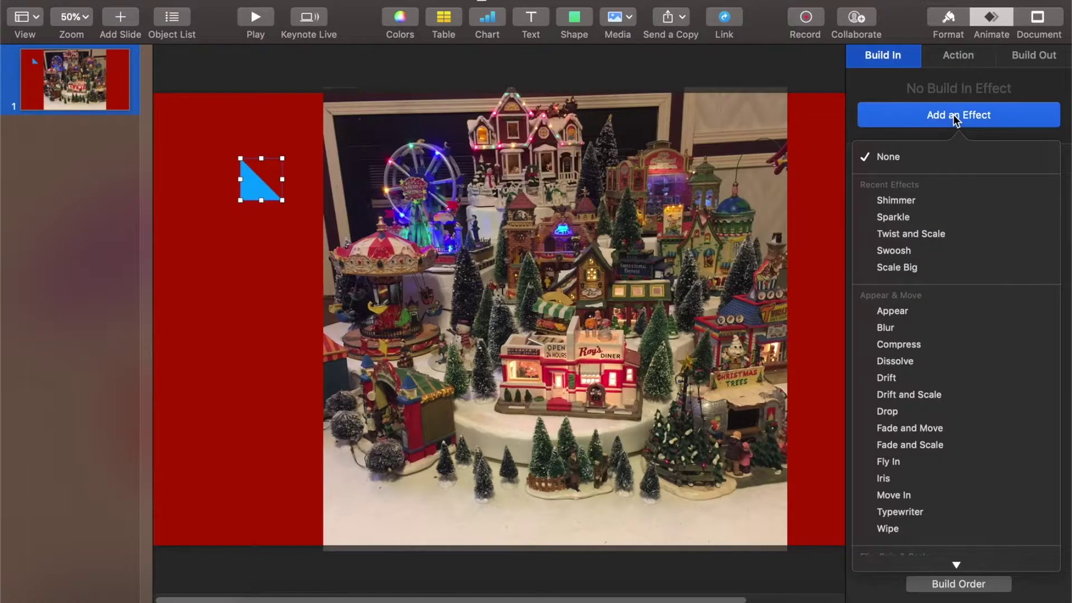
left_click(903, 202)
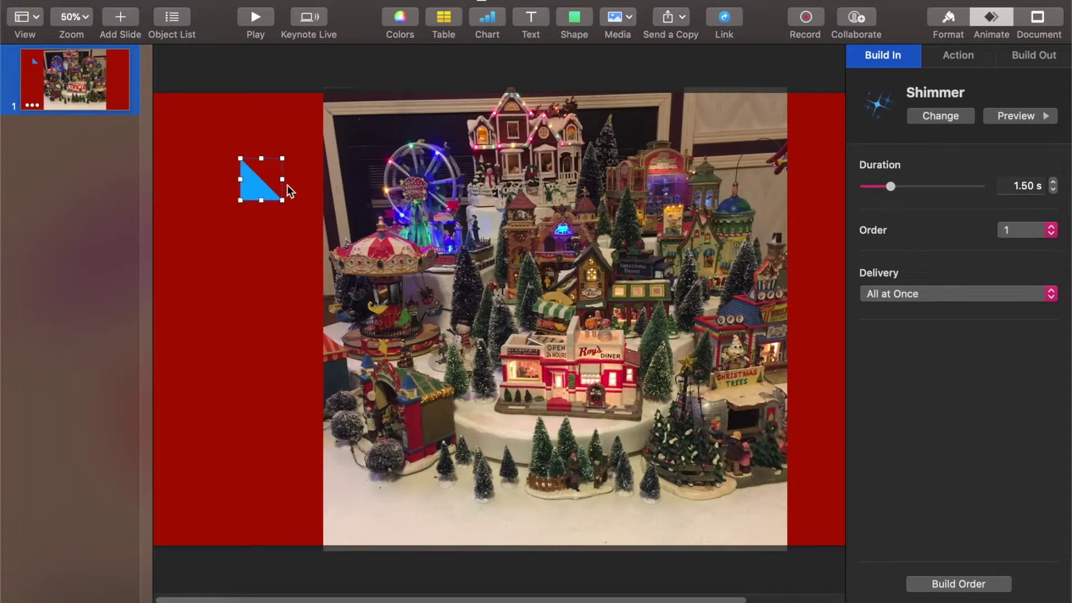
Add a second right triangle in the left red area with a Shimmer build-in.
left_click(576, 19)
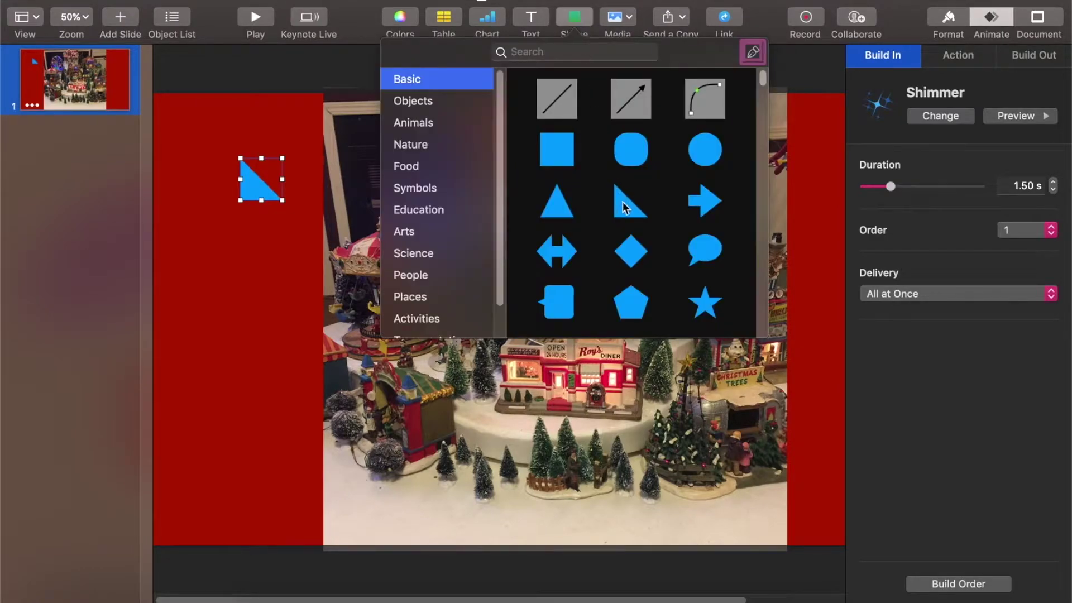
left_click(622, 202)
left_click_drag(478, 326, 225, 300)
left_click(964, 117)
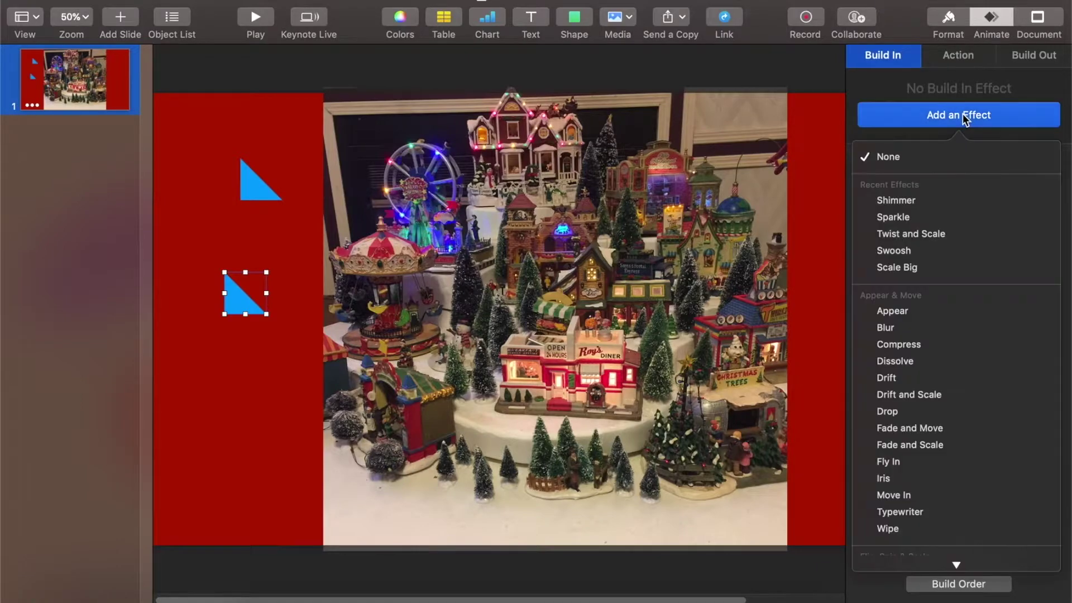
left_click(894, 199)
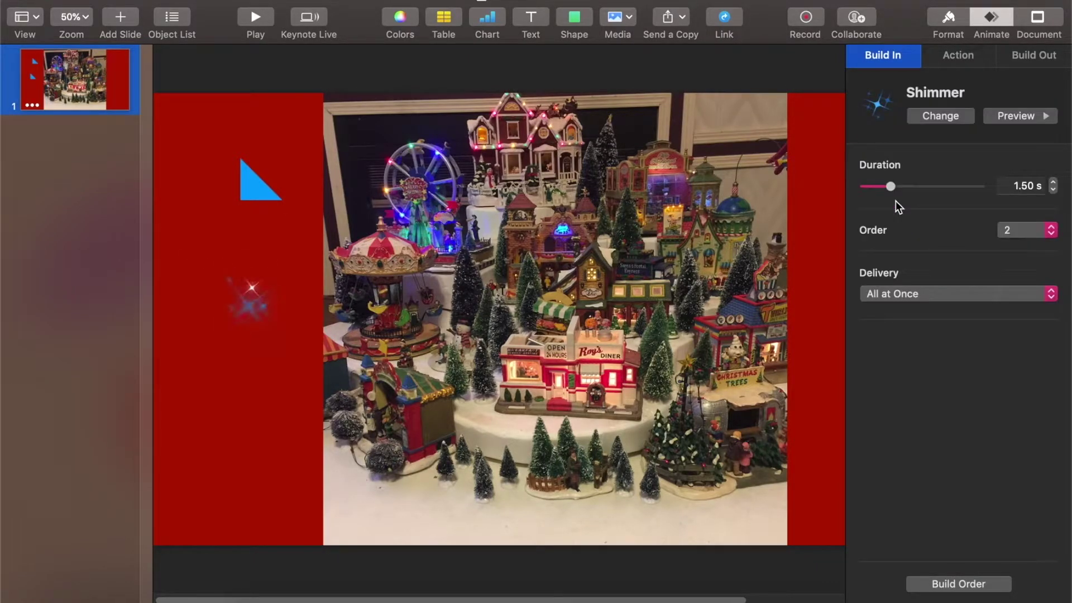
Cut the upper triangle and move the remaining one to the top-left corner.
left_click(257, 185)
right_click(257, 186)
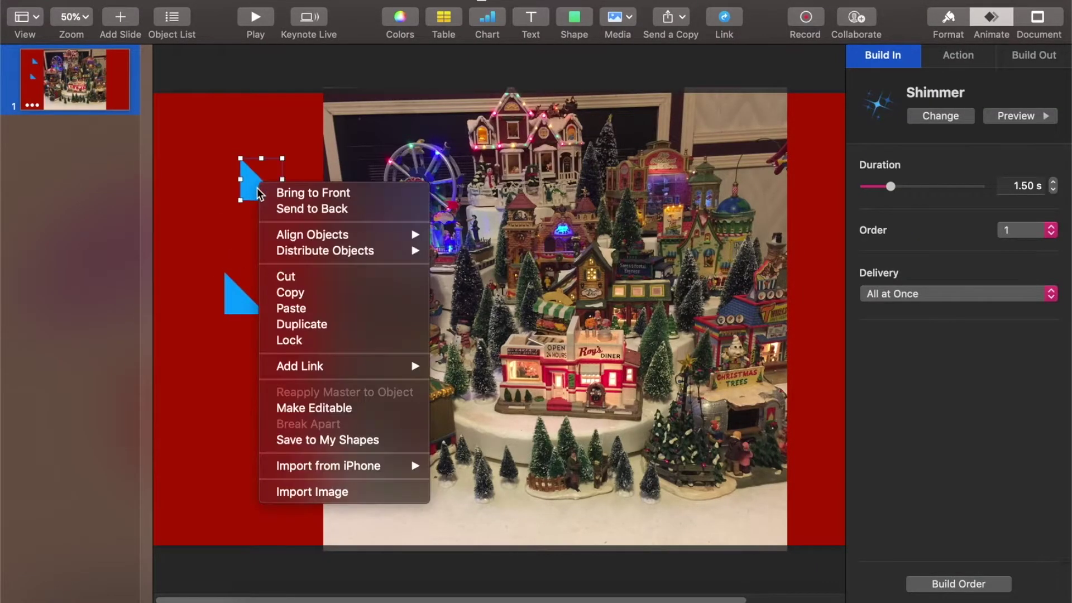
left_click(328, 276)
left_click_drag(230, 306, 190, 144)
Copy the triangle and paste offset copies until five triangles form a stack.
right_click(199, 146)
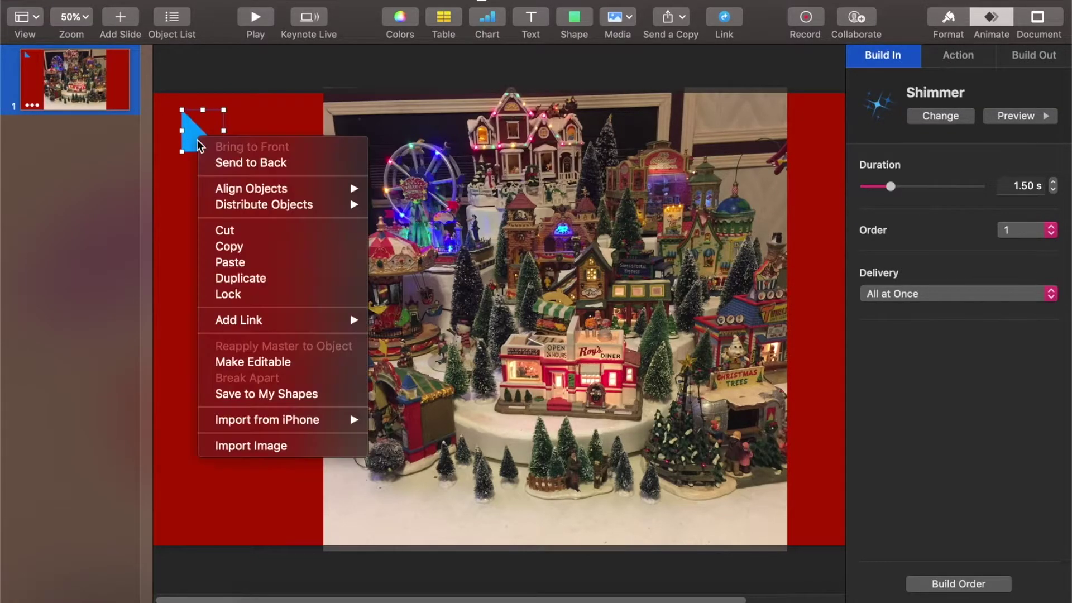
left_click(239, 248)
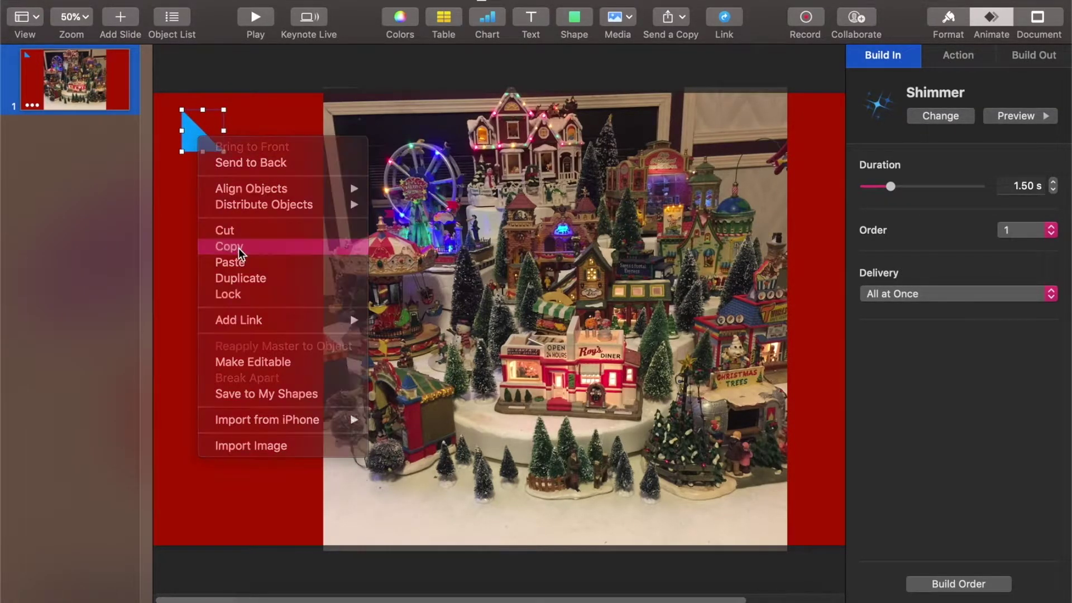
right_click(195, 145)
left_click(254, 261)
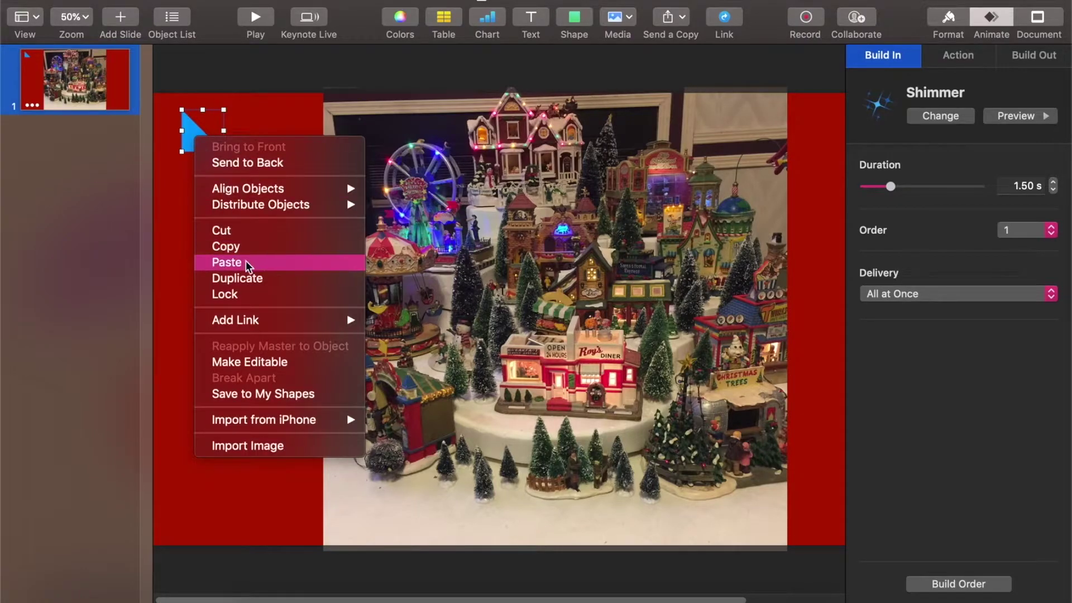
right_click(205, 152)
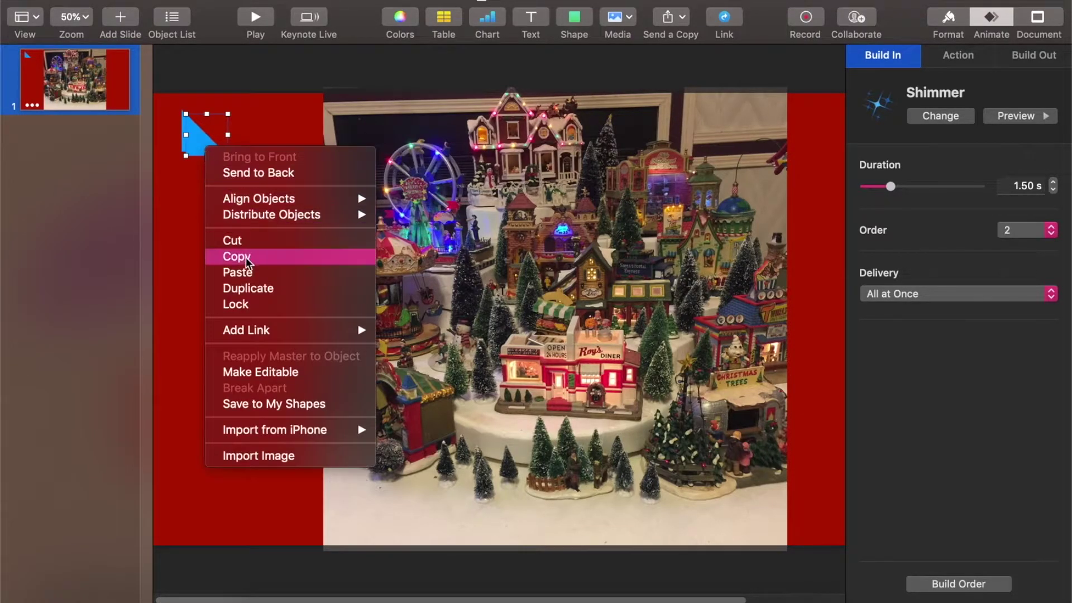
left_click(238, 271)
right_click(237, 271)
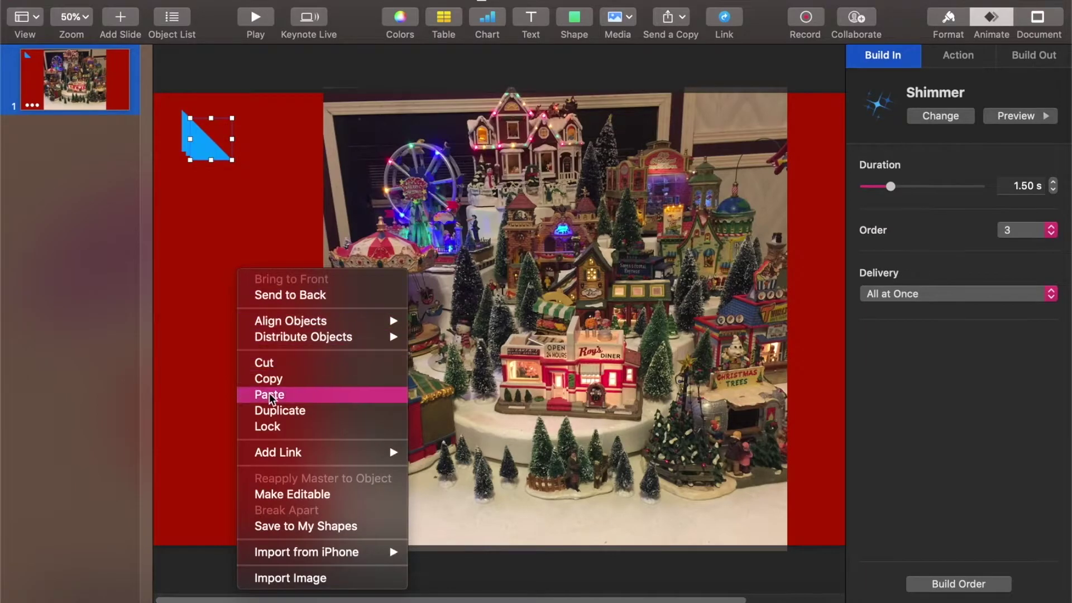
left_click(269, 395)
right_click(250, 296)
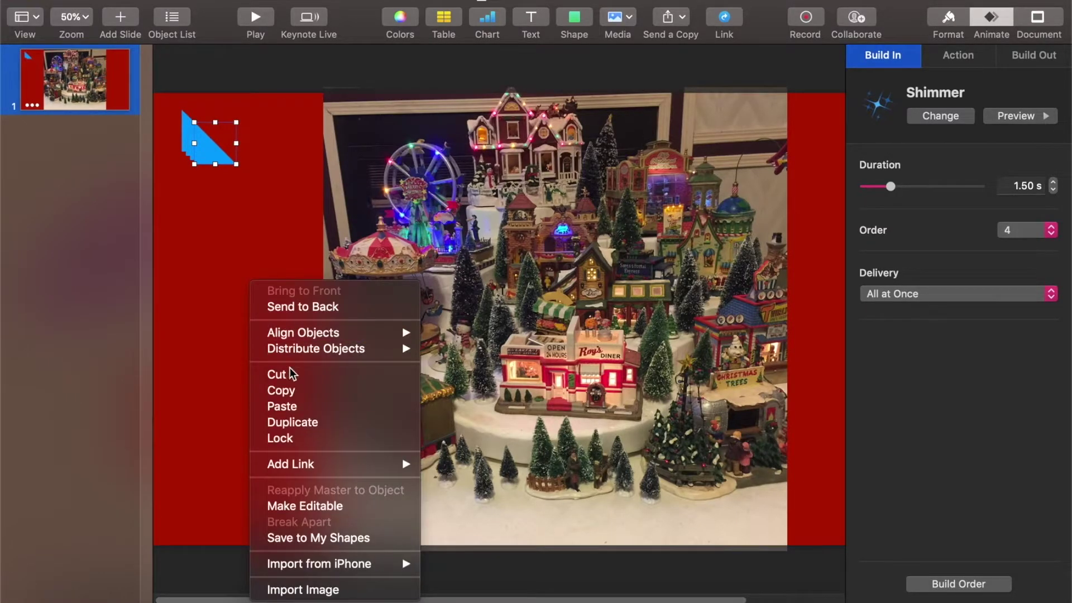
left_click(283, 406)
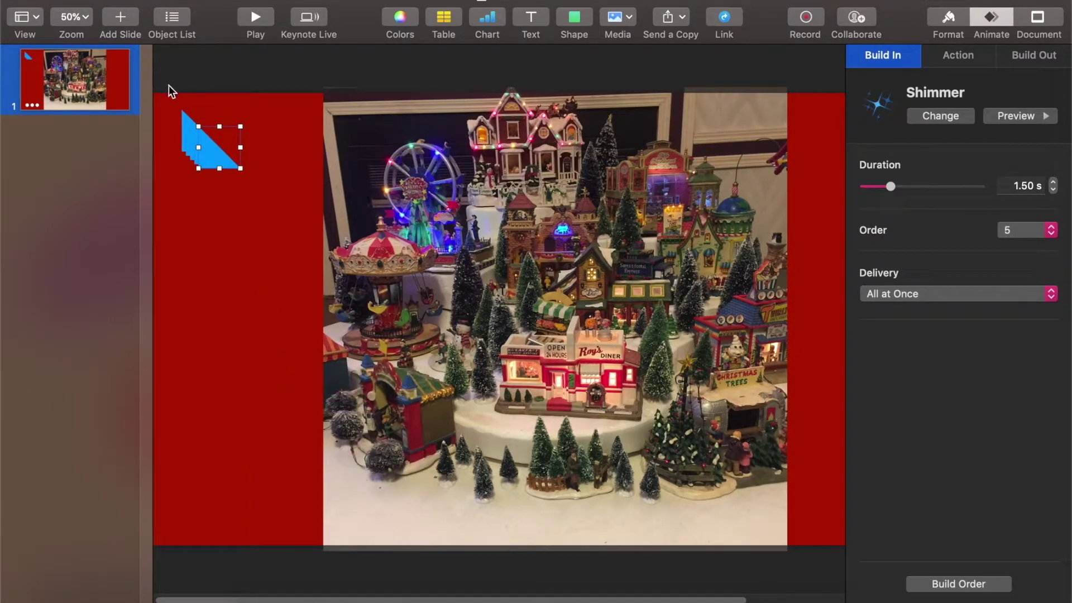
Copy all five triangles and paste that set twice more, then deselect.
left_click_drag(168, 85, 253, 207)
right_click(215, 155)
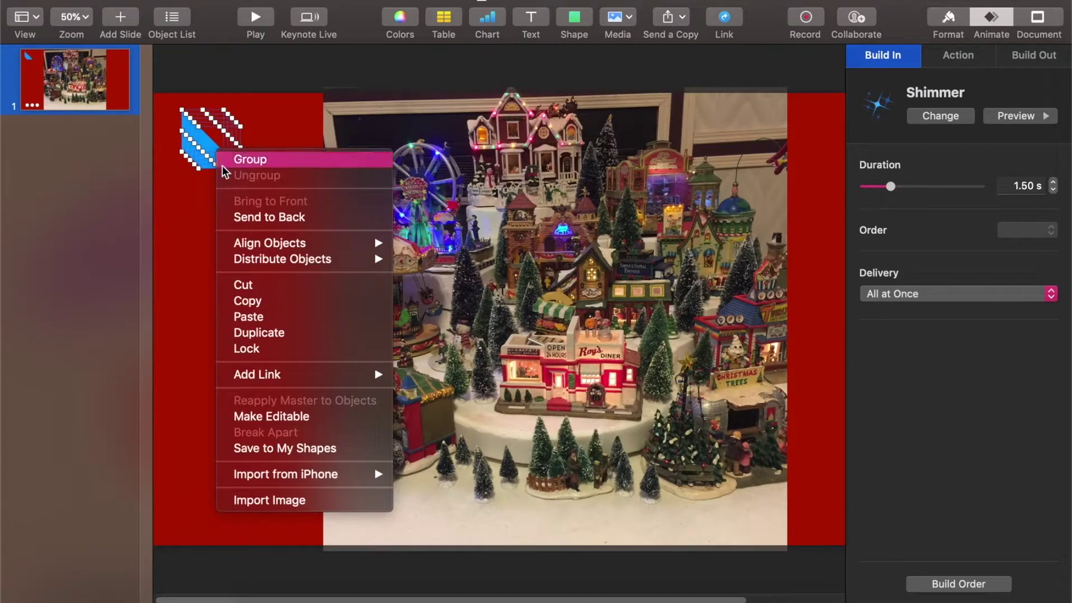
left_click(261, 300)
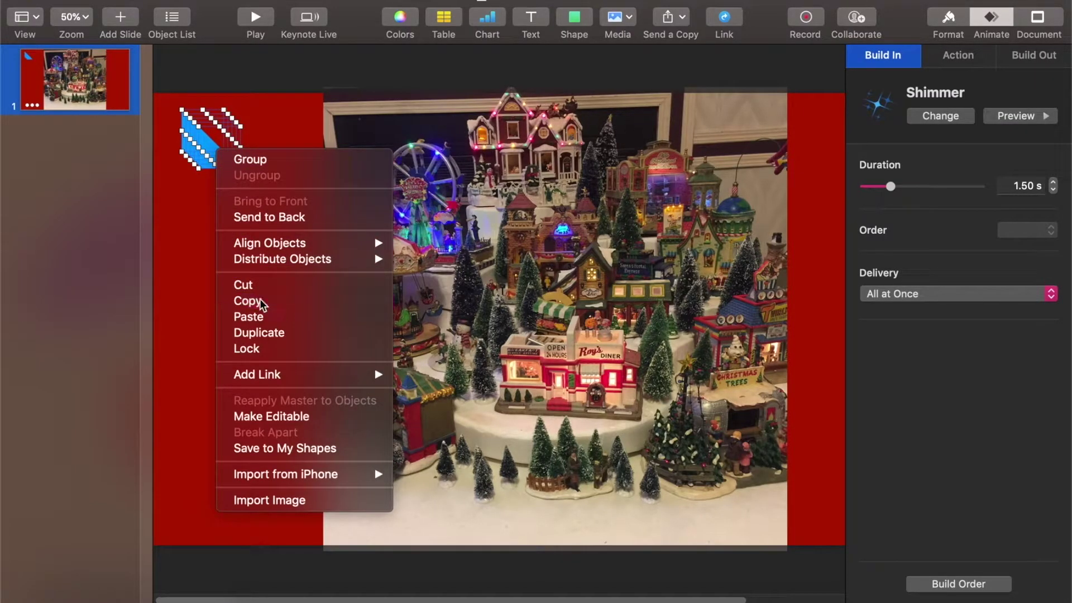
right_click(261, 186)
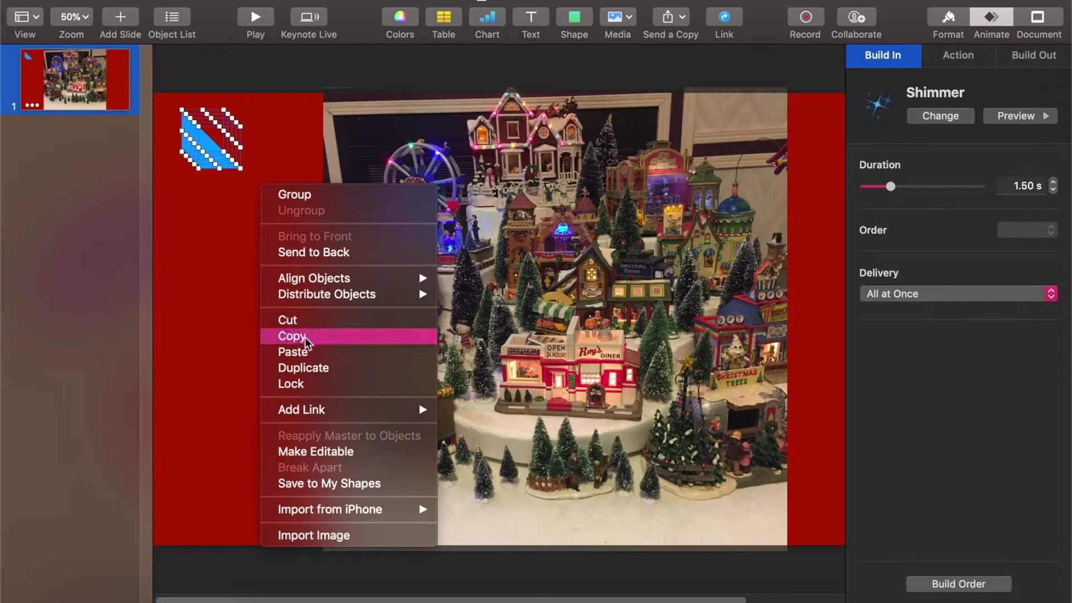
left_click(302, 352)
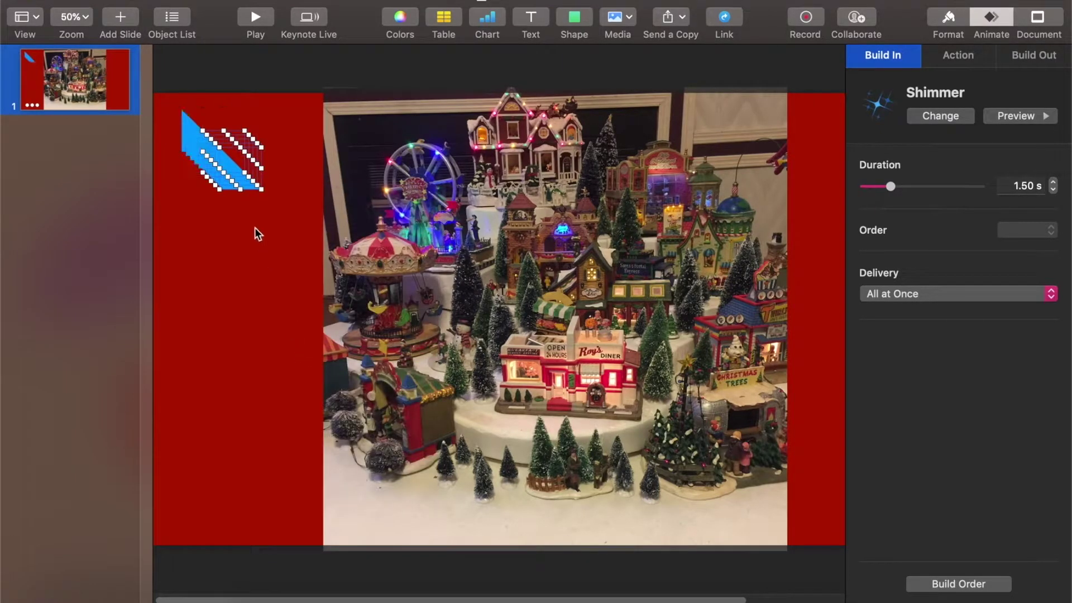
right_click(242, 171)
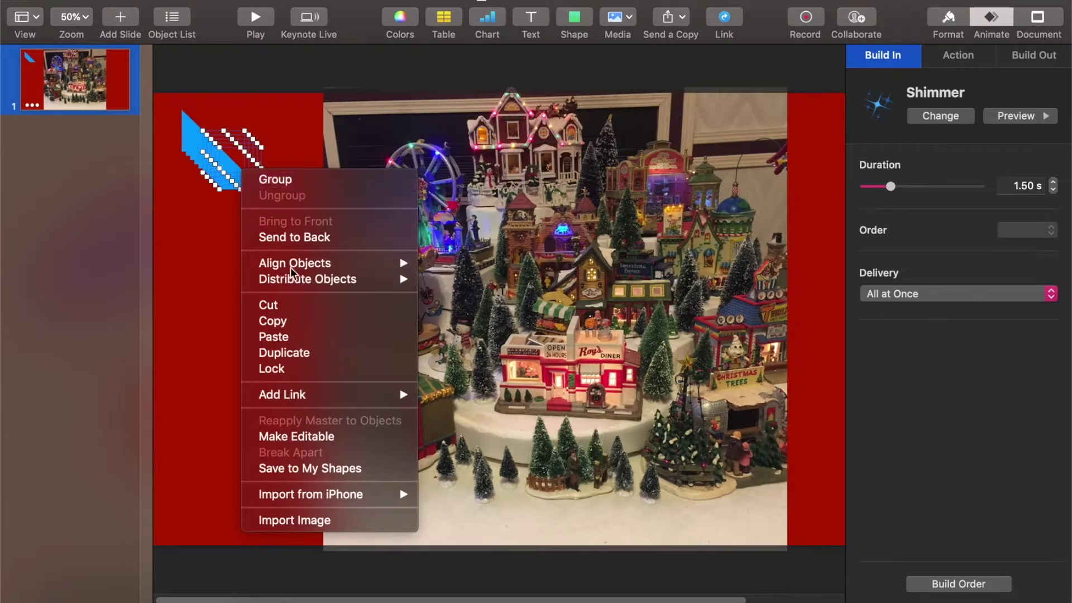
left_click(296, 333)
left_click(264, 321)
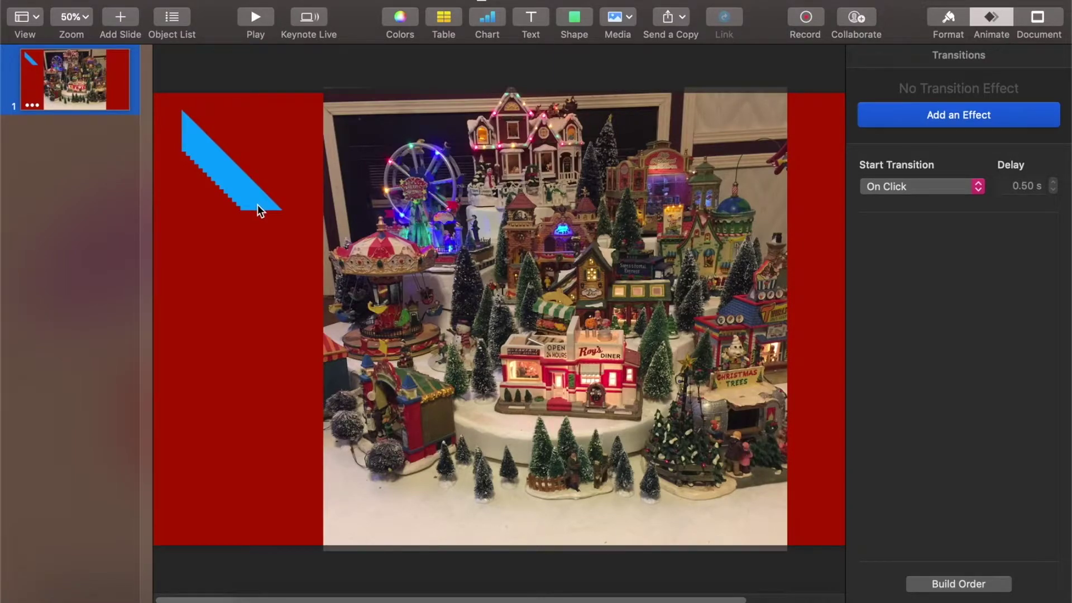
Drag each triangle from the corner stack to spots across the village photo.
left_click_drag(257, 204, 524, 136)
left_click_drag(249, 199, 581, 431)
left_click_drag(243, 190, 382, 391)
left_click(249, 189)
left_click_drag(249, 189, 706, 228)
left_click_drag(244, 190, 731, 427)
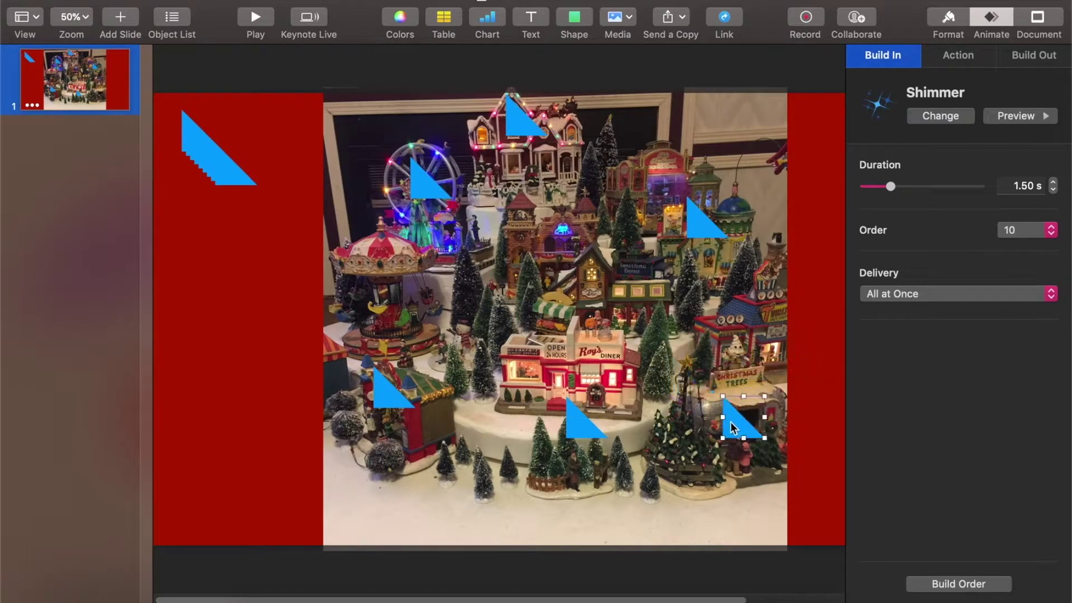
left_click_drag(230, 183, 375, 280)
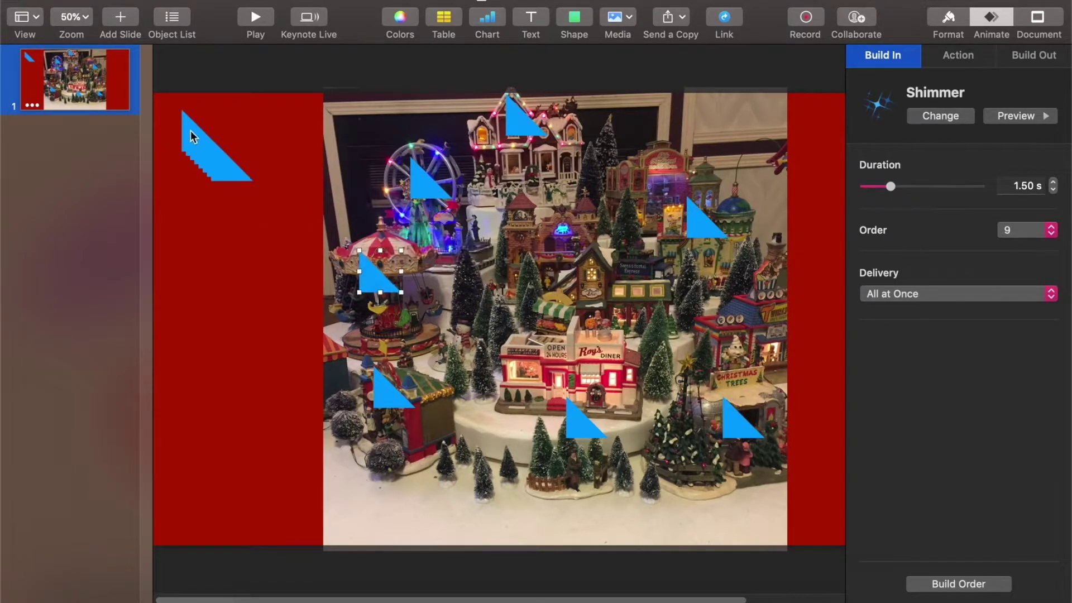
left_click_drag(227, 180, 468, 293)
left_click_drag(217, 167, 763, 334)
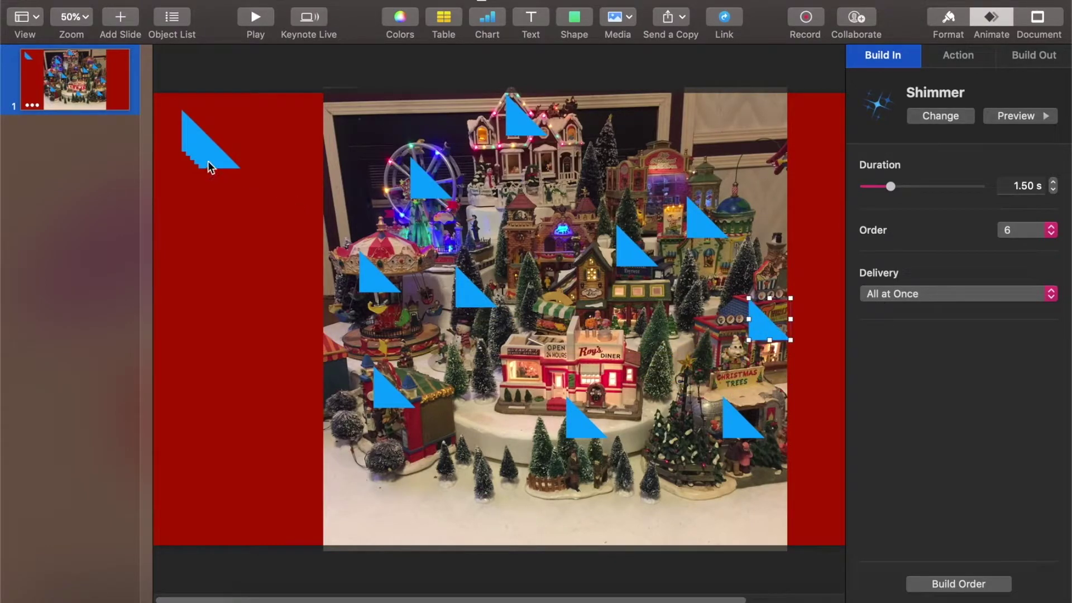
left_click_drag(208, 160, 472, 454)
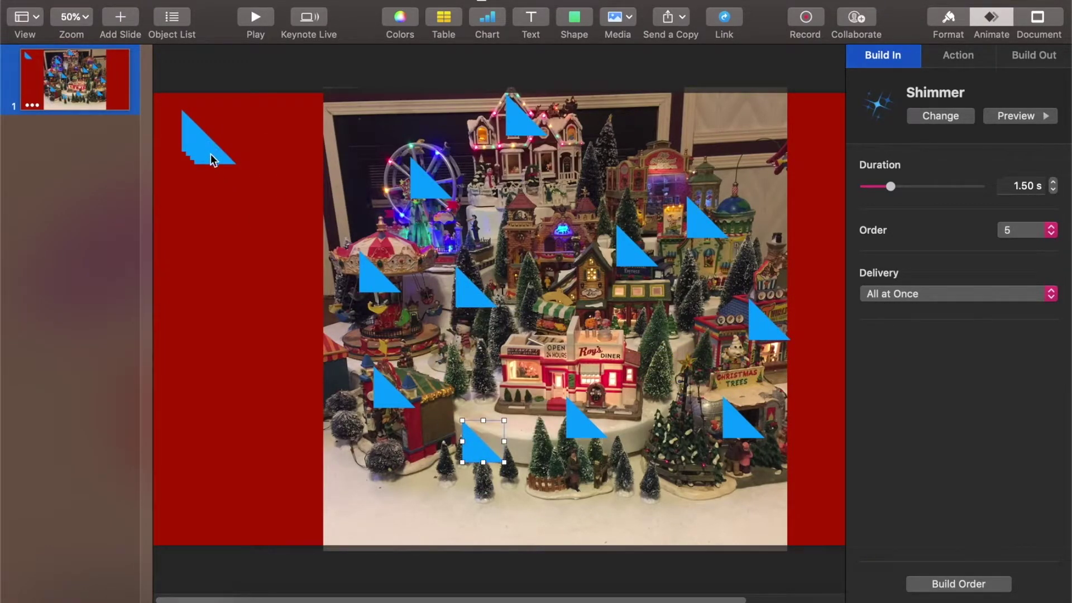
left_click_drag(210, 159, 537, 225)
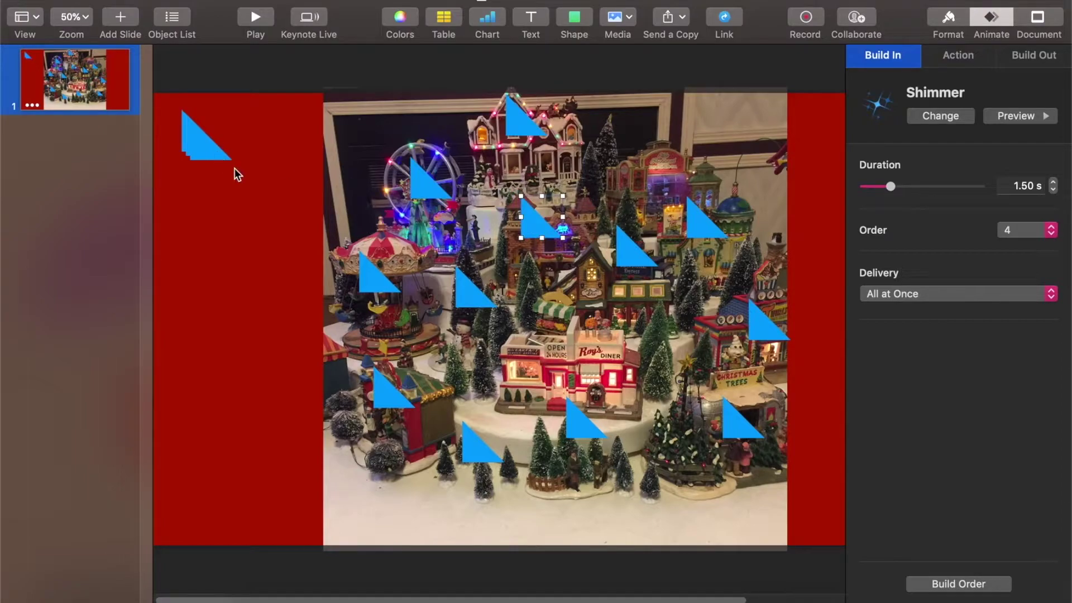
left_click_drag(211, 152, 470, 353)
left_click_drag(203, 159, 594, 331)
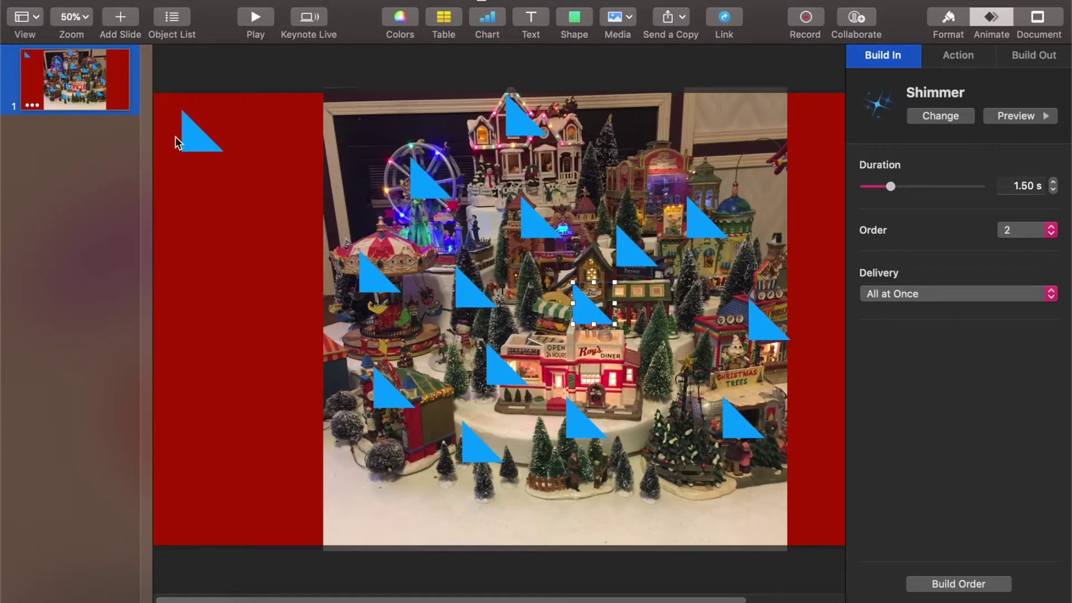
left_click_drag(195, 147, 606, 180)
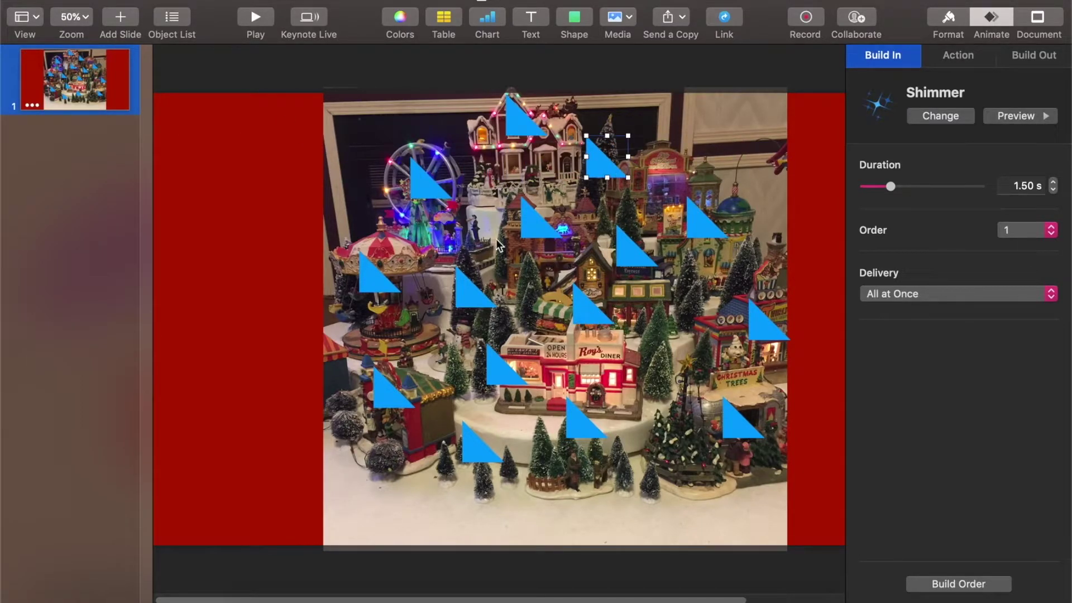
Copy the left-centre triangle and place the pasted copy beside Roy's Diner.
right_click(373, 280)
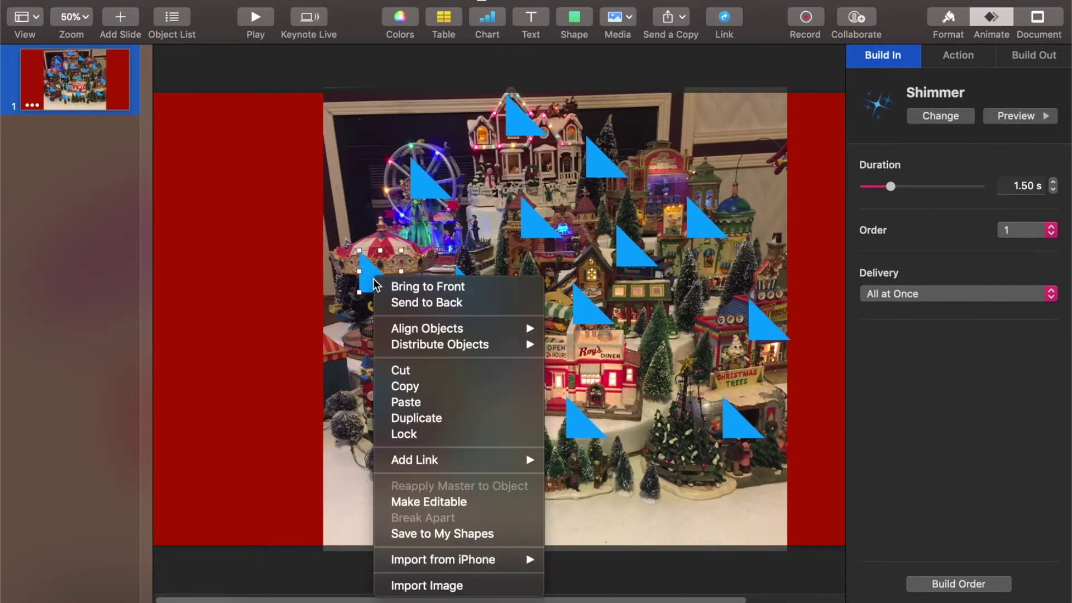
left_click(430, 387)
right_click(542, 355)
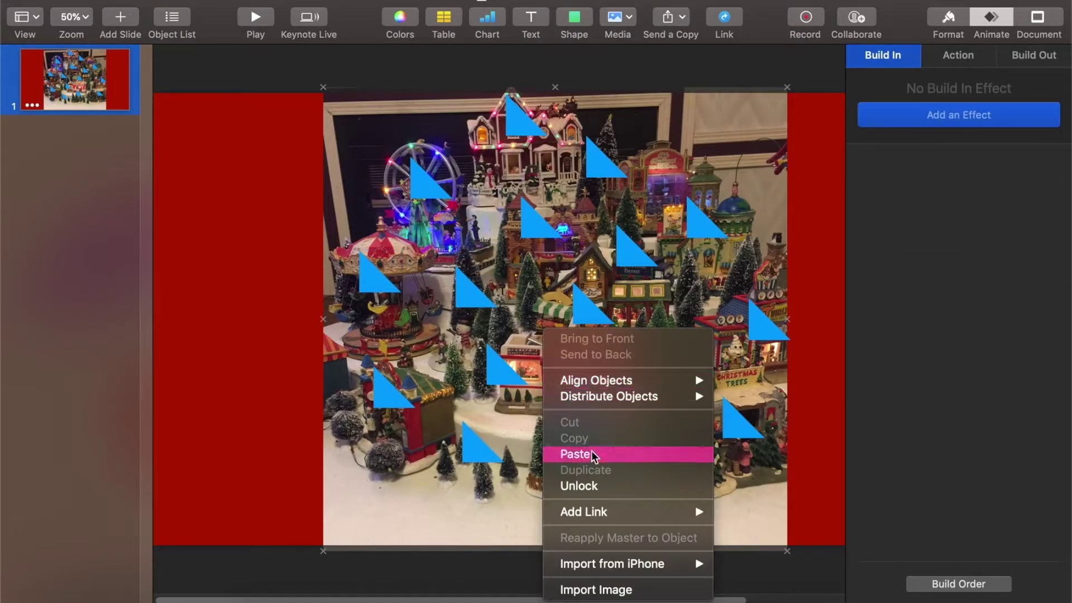
left_click(558, 453)
left_click_drag(362, 267, 621, 370)
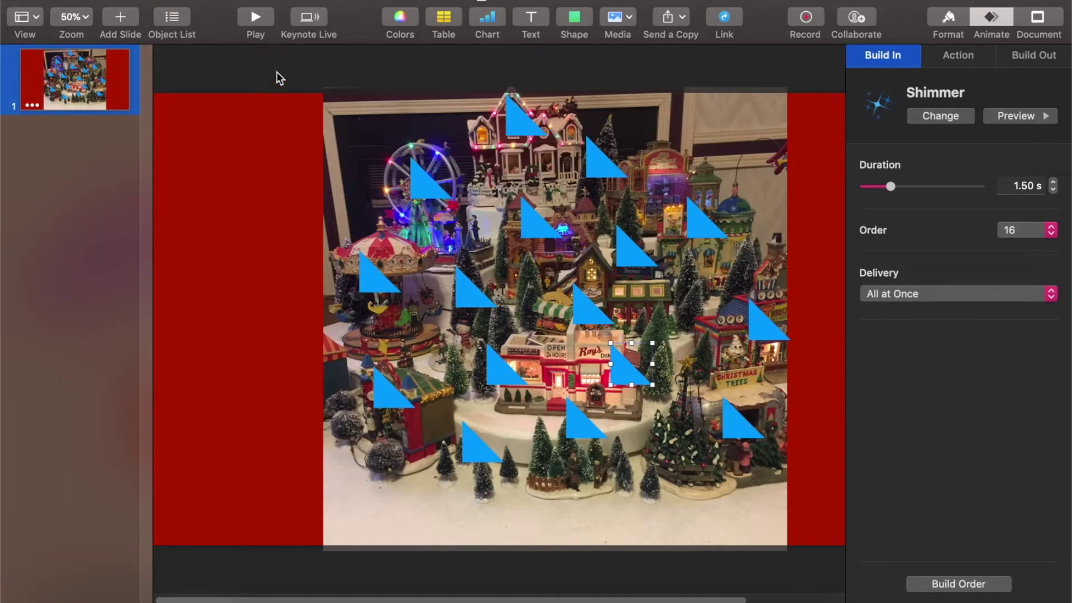
left_click_drag(277, 72, 815, 535)
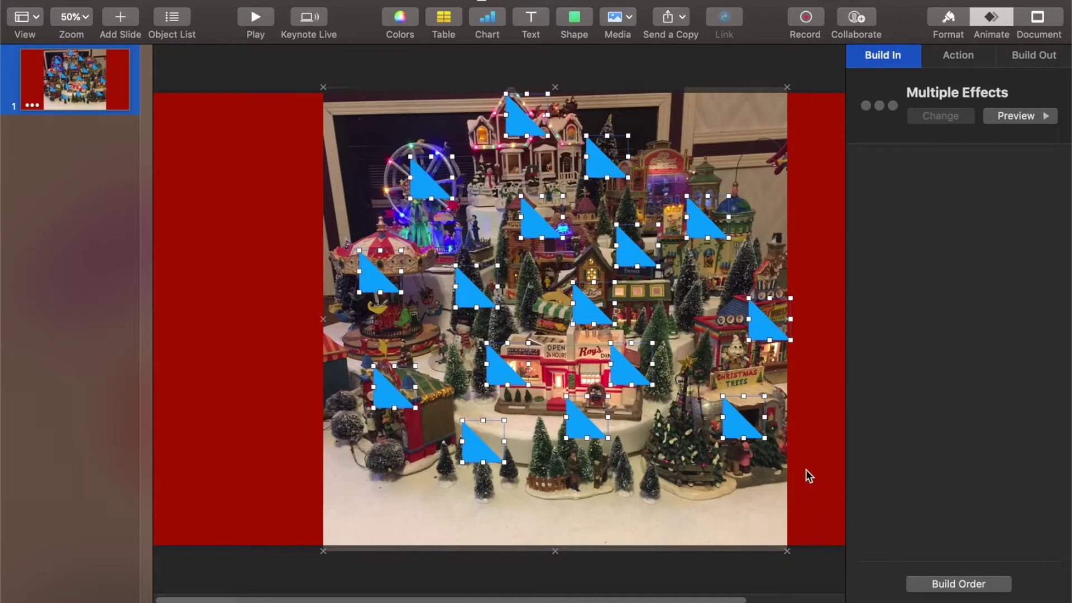
Open the Build Order list, preview all sixteen Shimmer builds, and select build 2.
left_click(991, 16)
left_click(991, 16)
left_click(983, 584)
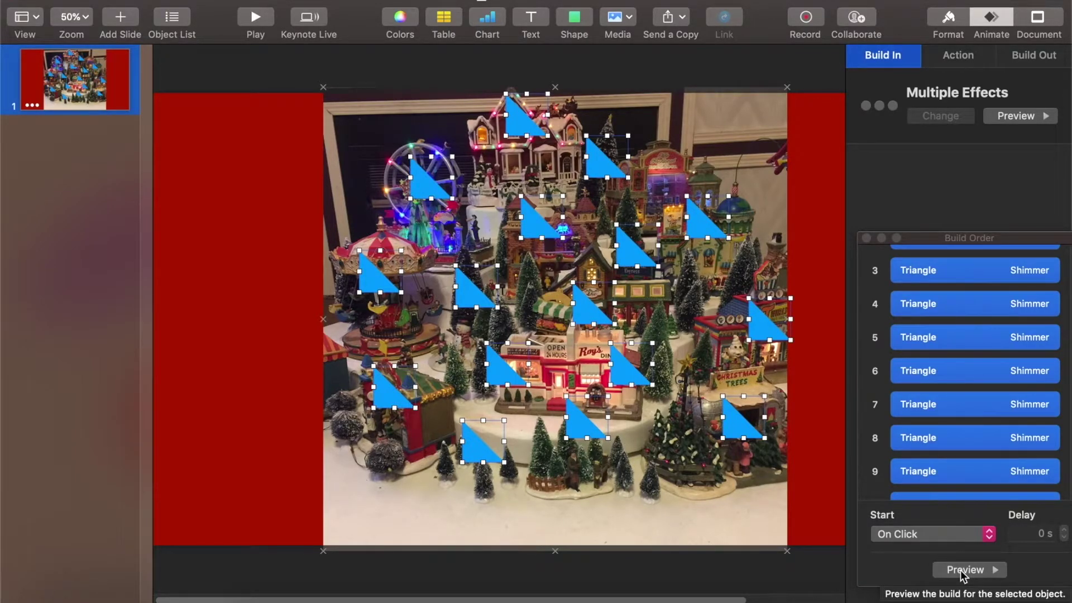
left_click(960, 570)
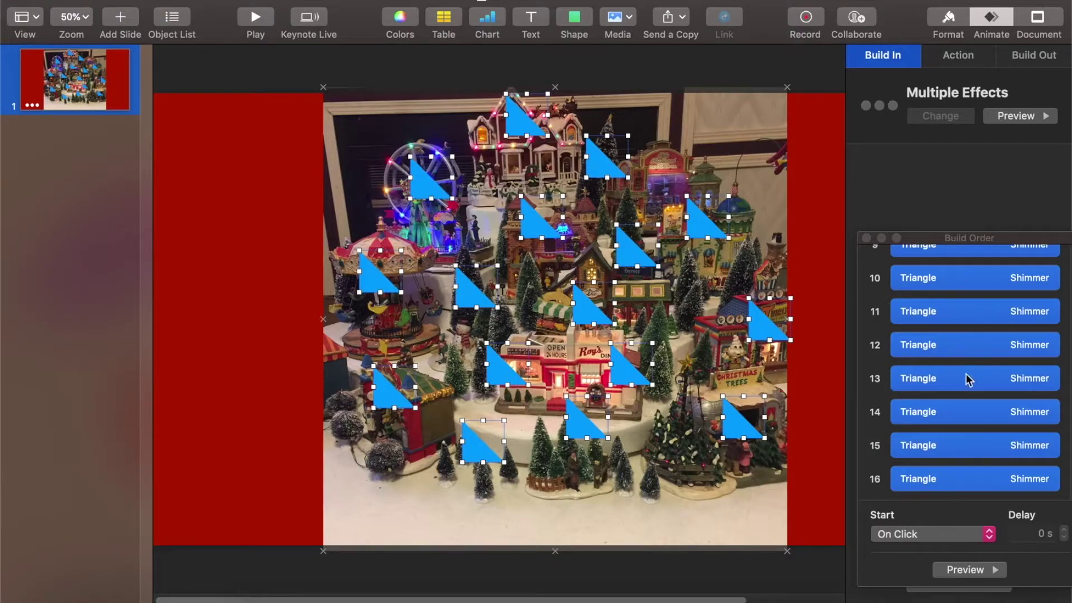
scroll(967, 374, "up", 8)
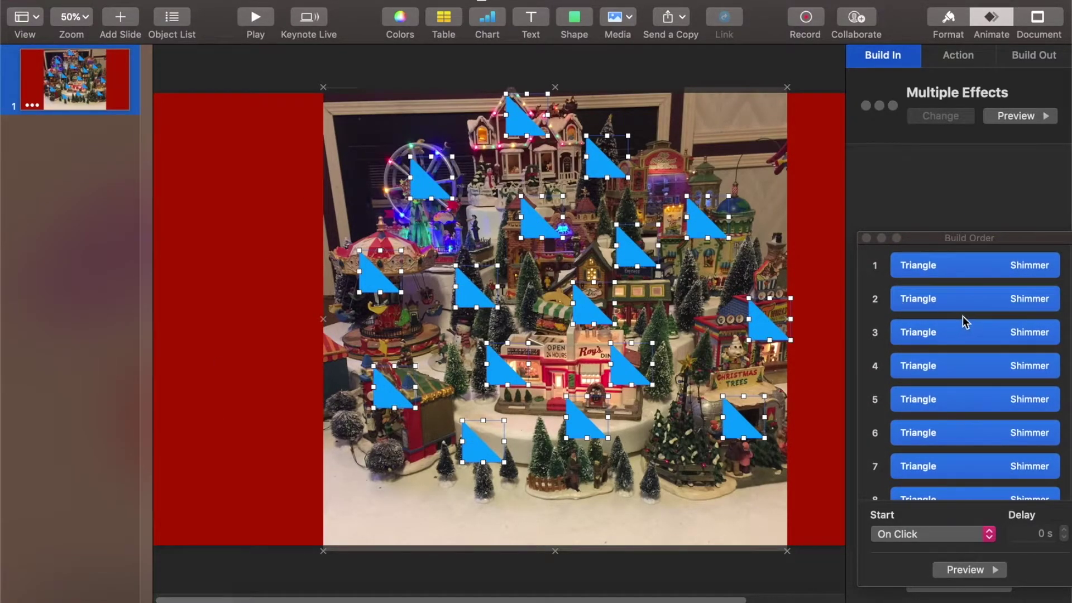
left_click(963, 299)
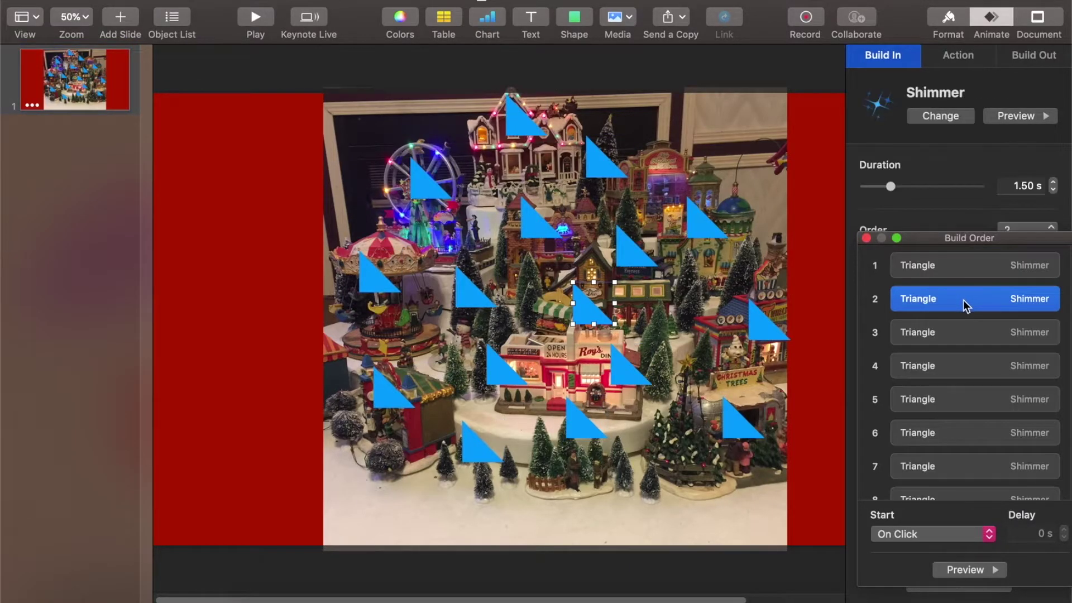
Set builds 2, 4, 6 and 8 each to start with the build before them.
left_click(989, 534)
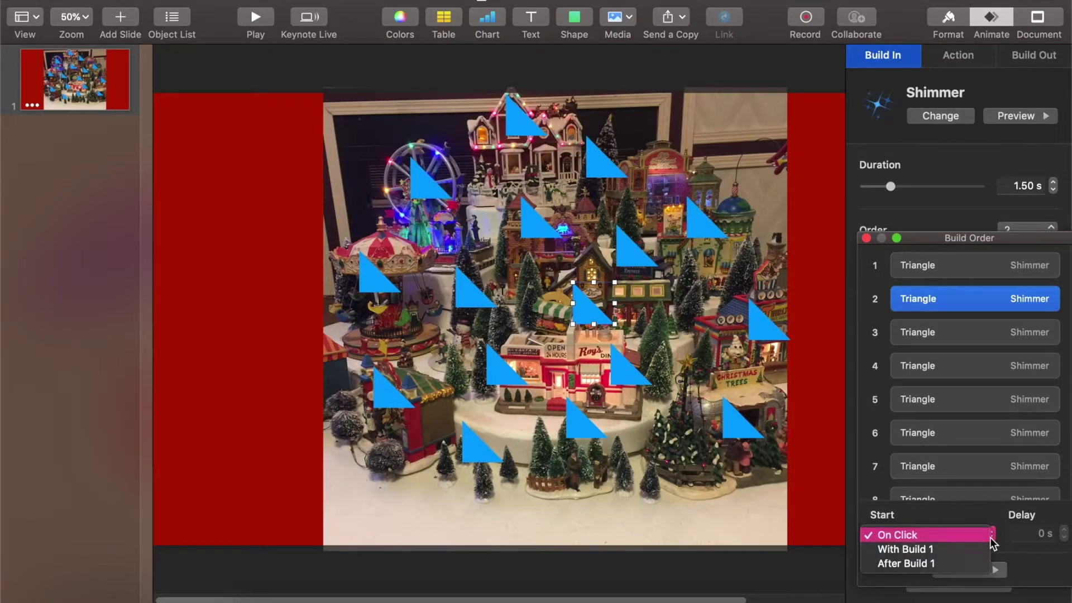
left_click(936, 549)
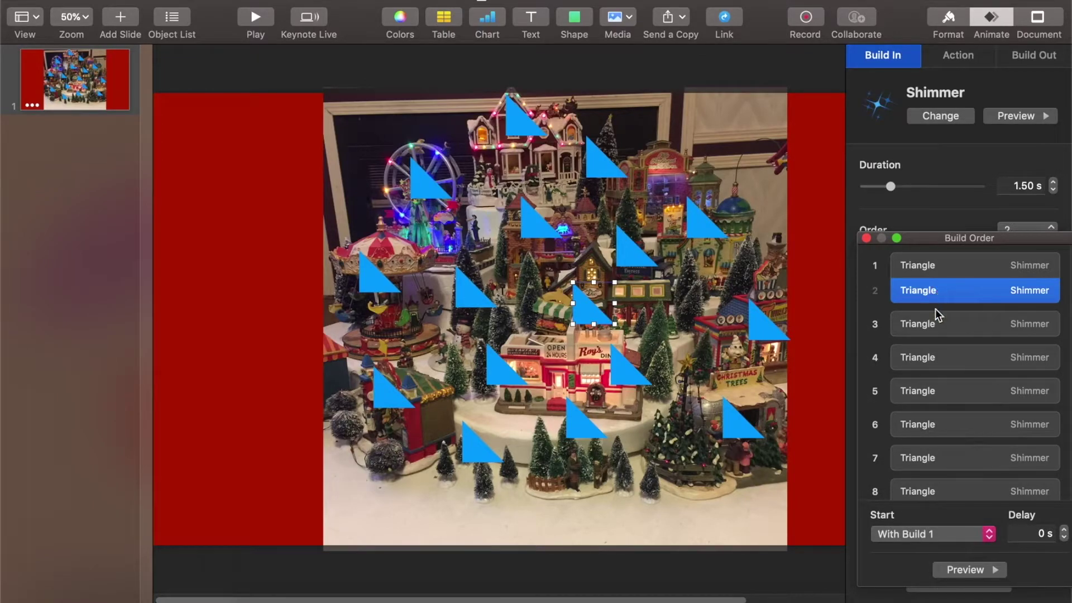
left_click(937, 360)
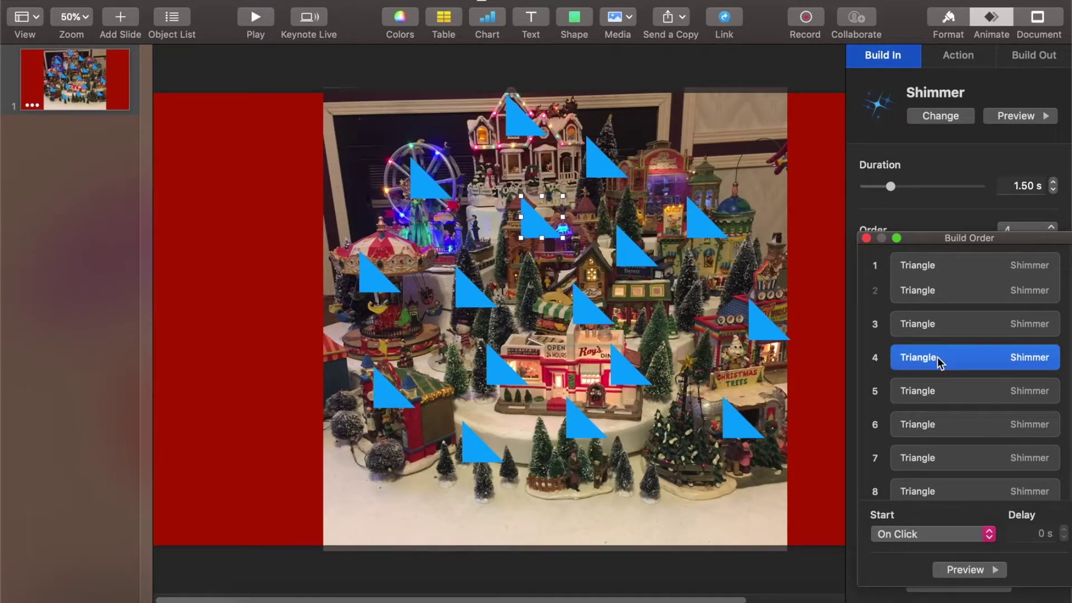
left_click(989, 535)
left_click(955, 545)
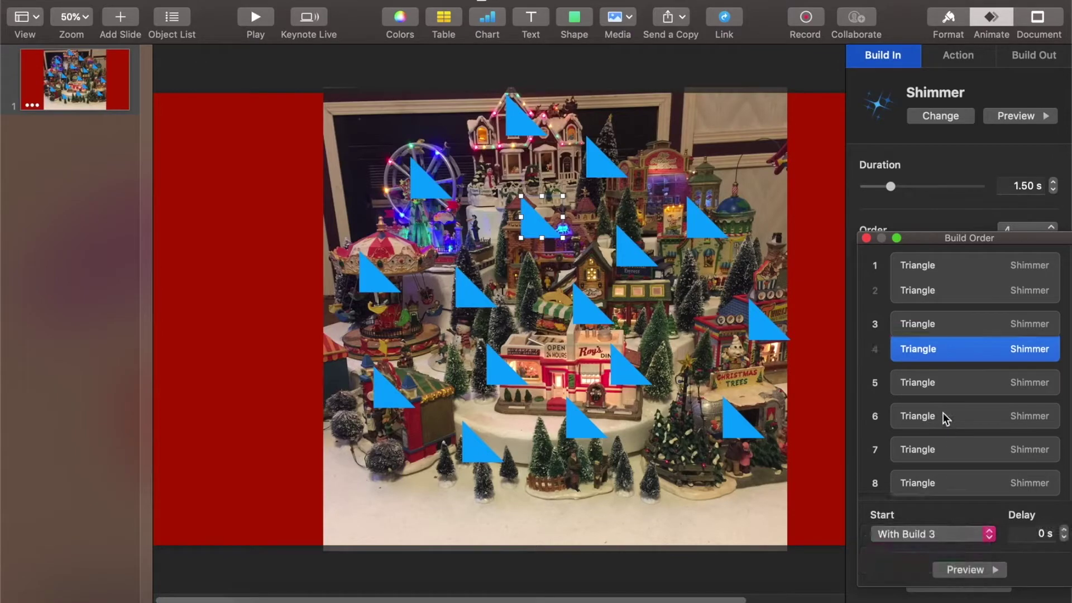
left_click(944, 413)
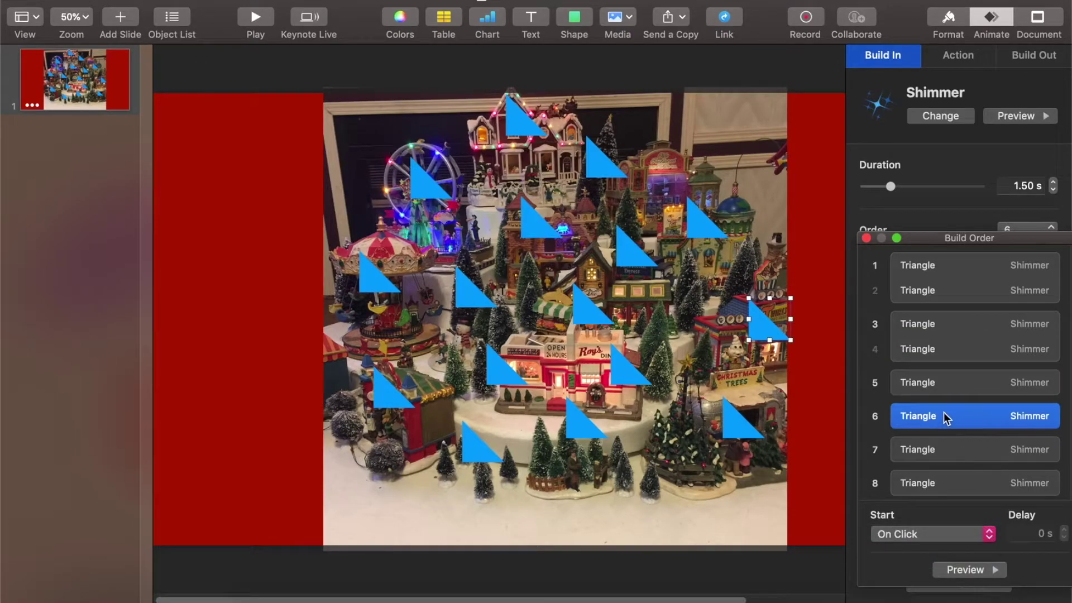
left_click(989, 535)
left_click(948, 548)
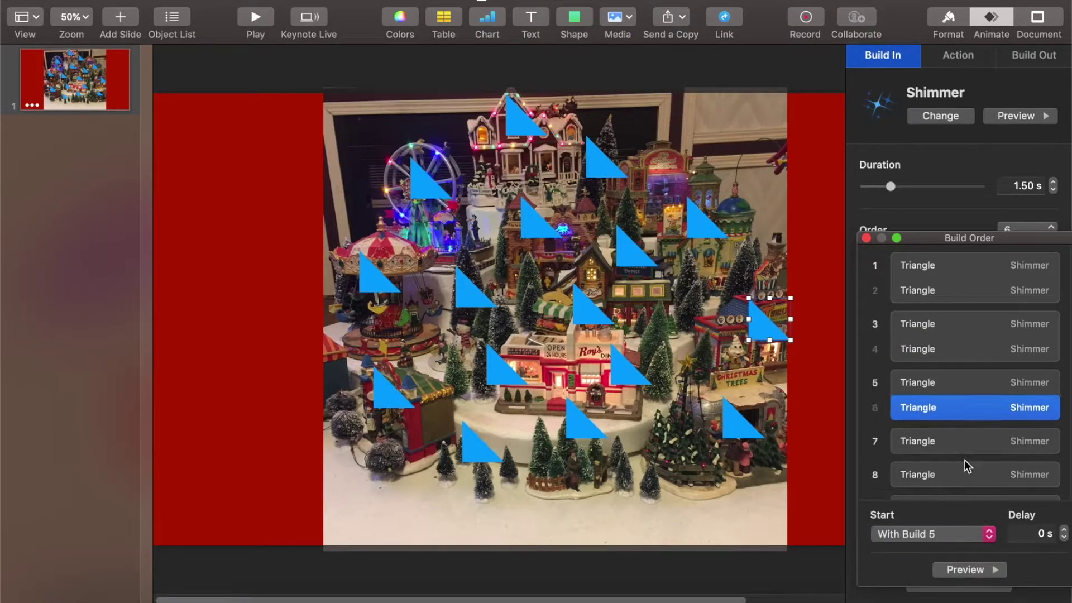
left_click(961, 482)
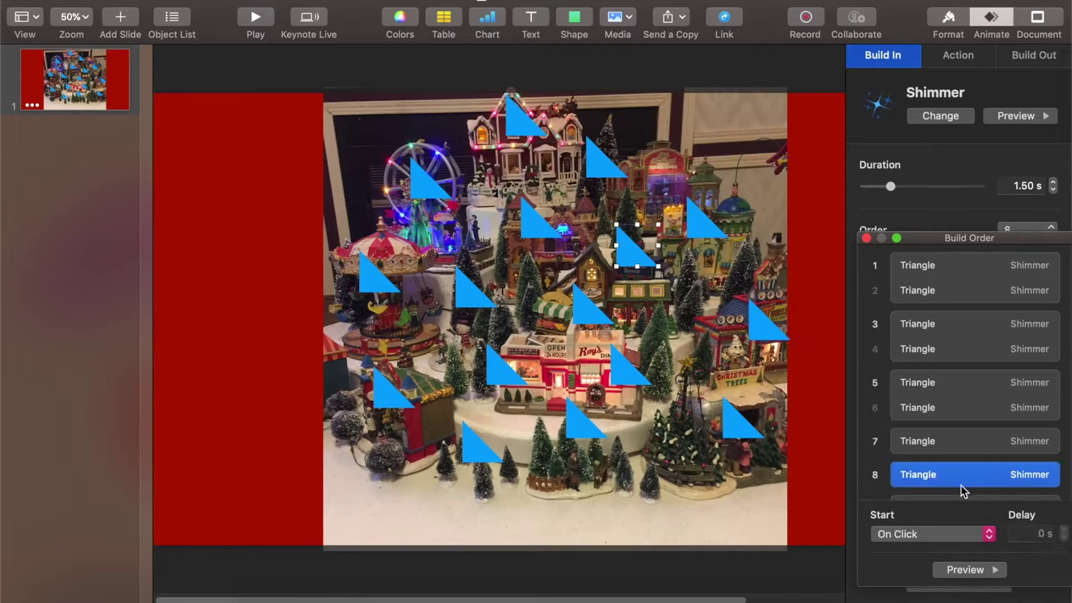
left_click(990, 536)
left_click(962, 547)
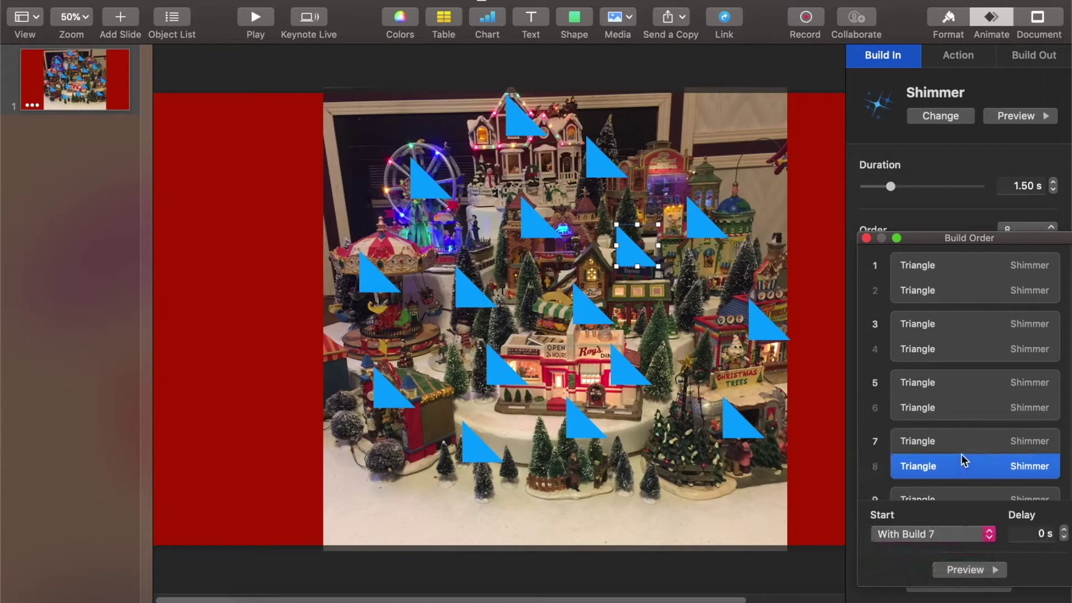
Set build 10 to start with build 9 and build 12 with build 11.
scroll(961, 454, "down", 5)
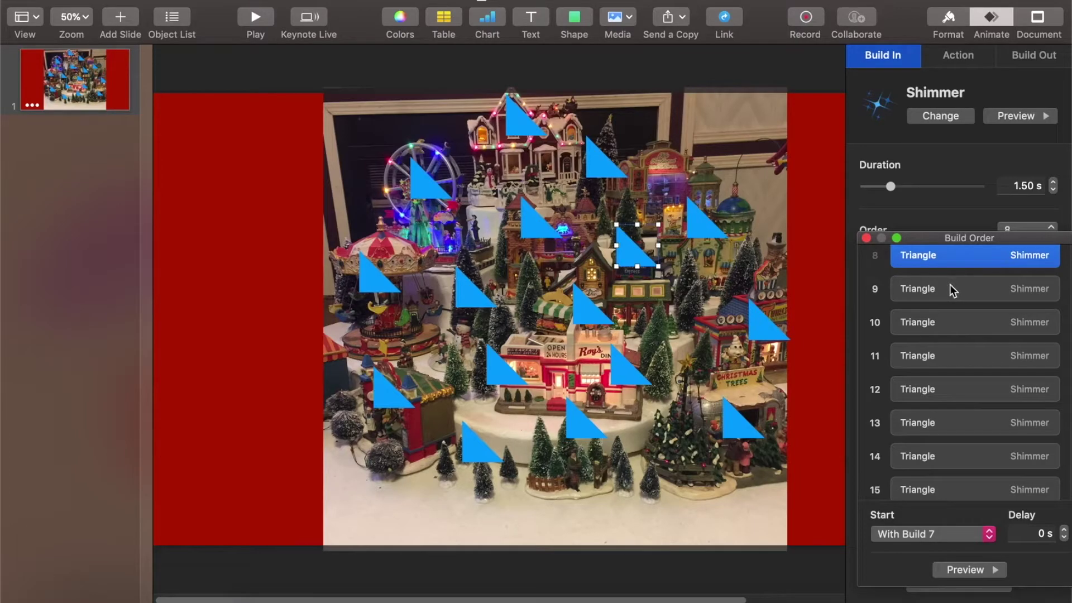
scroll(949, 283, "up", 1)
scroll(950, 290, "up", 1)
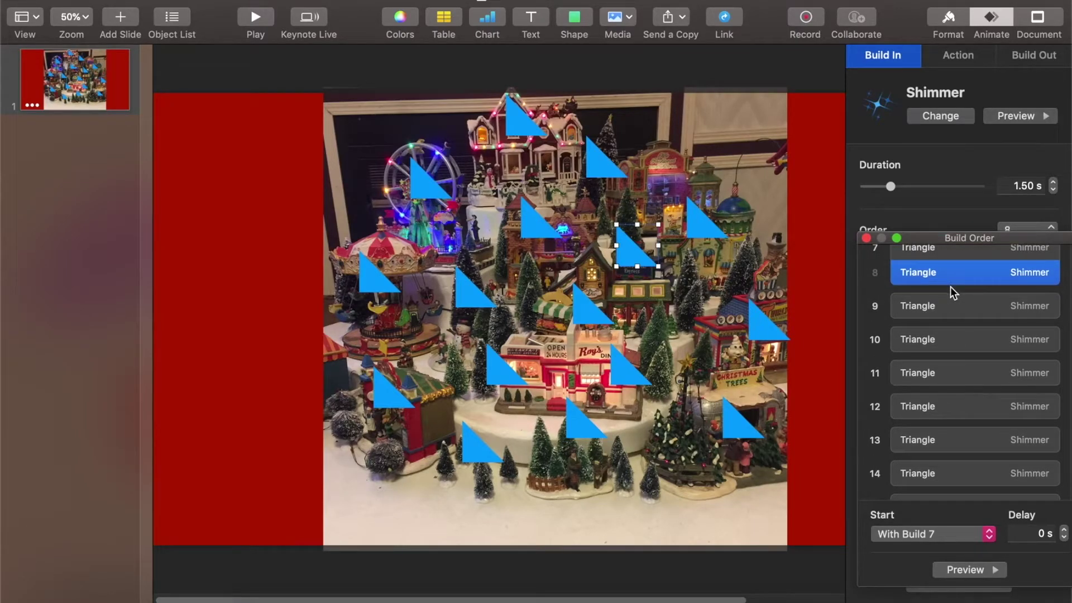
left_click(941, 339)
left_click(974, 534)
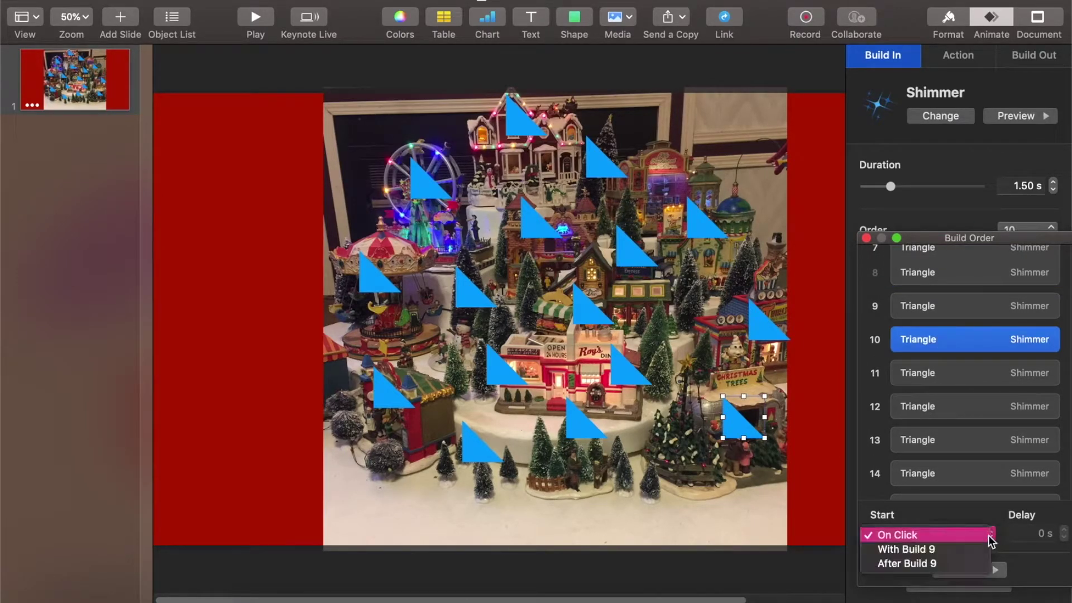
left_click(956, 549)
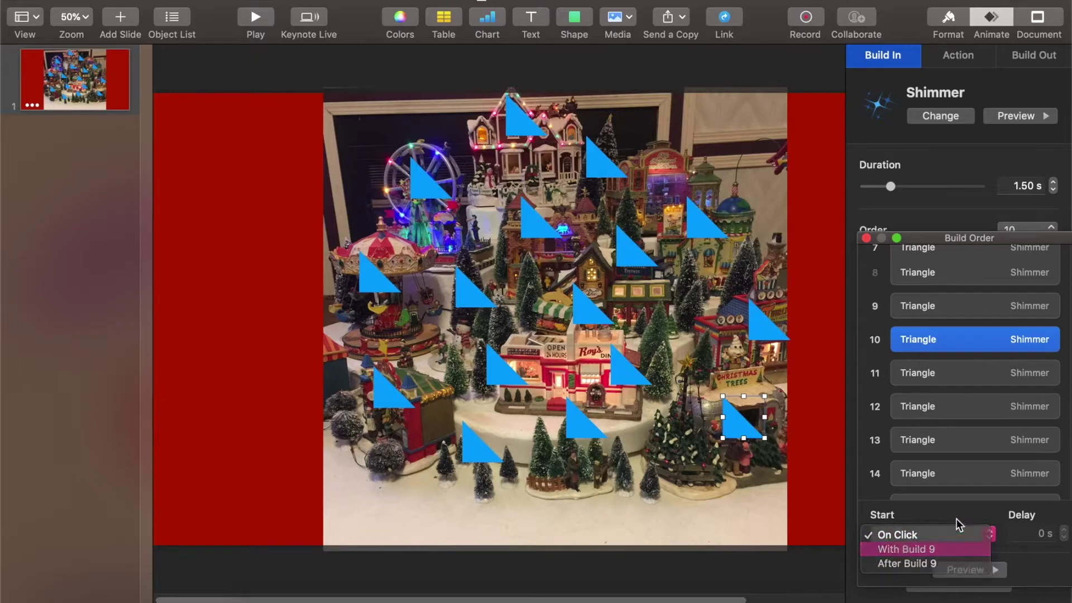
left_click(953, 399)
left_click(987, 537)
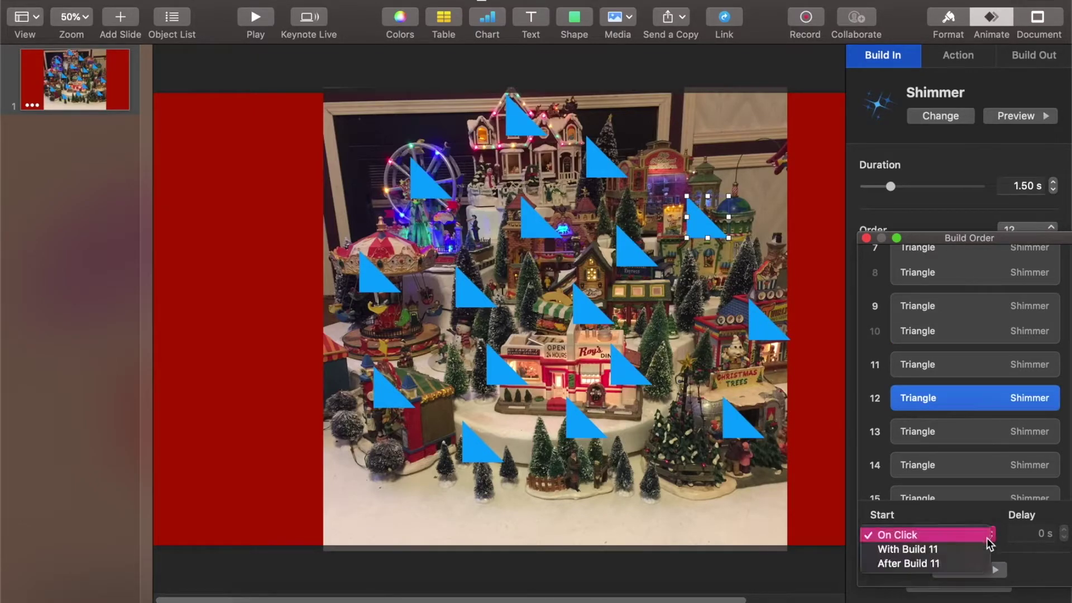
left_click(956, 547)
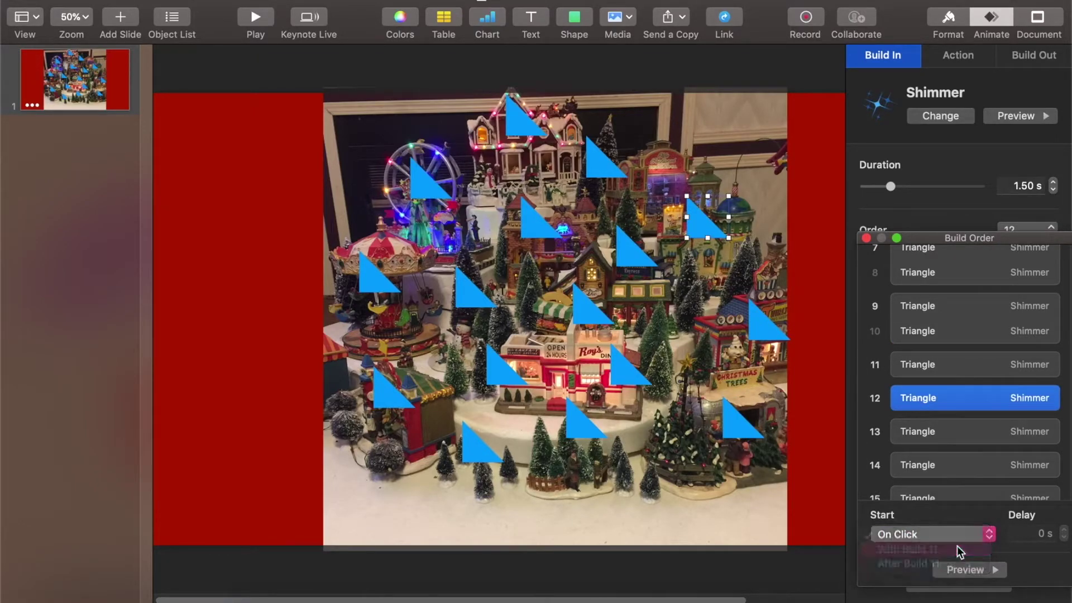
Set build 14 to start with build 13 and build 16 with build 15.
left_click(988, 456)
left_click(987, 535)
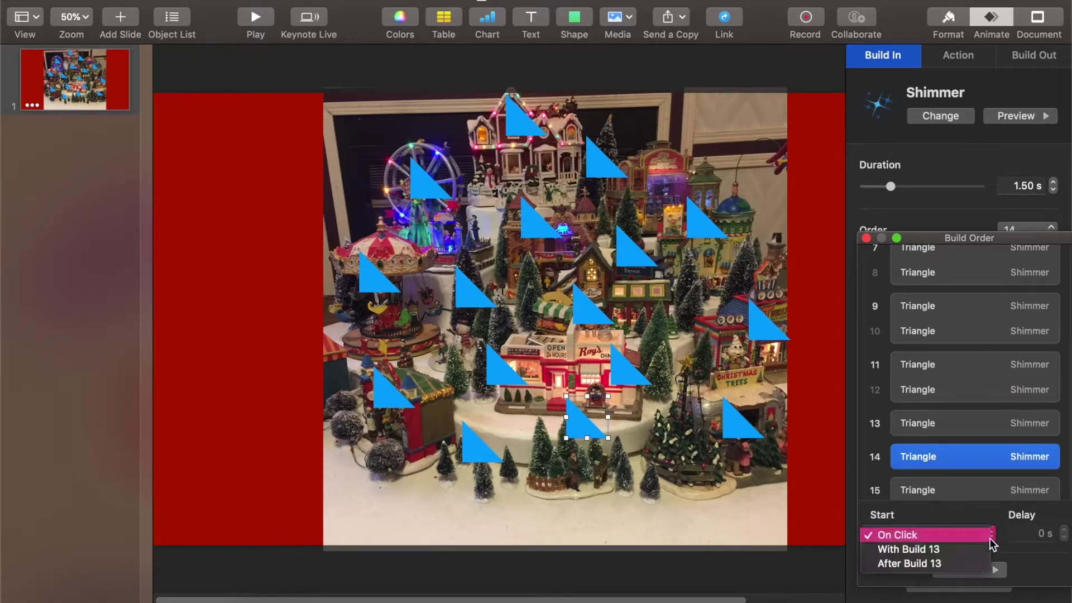
left_click(961, 550)
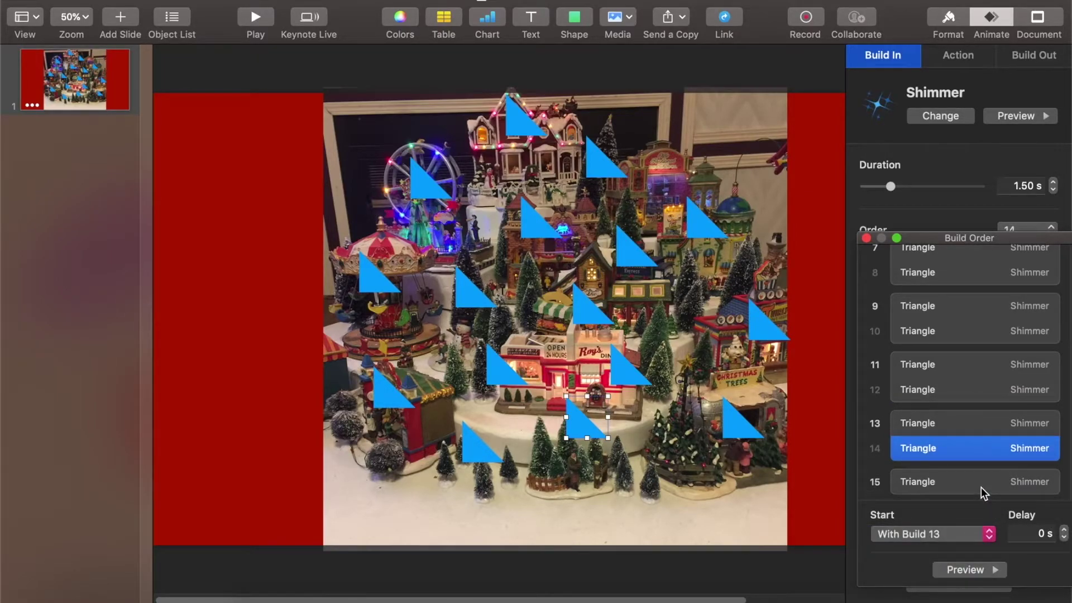
scroll(981, 486, "down", 2)
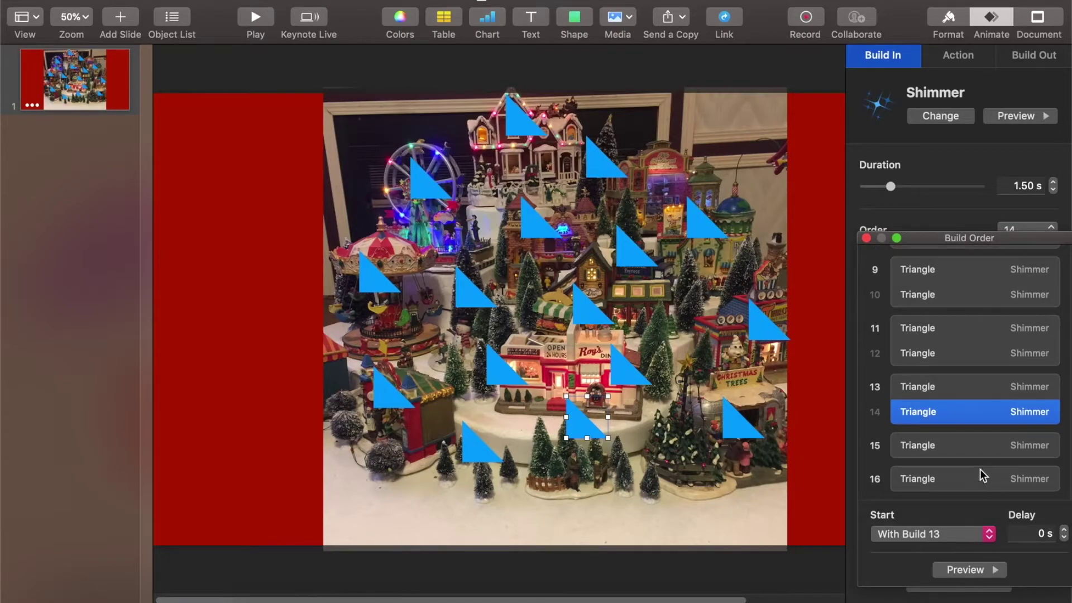
left_click(979, 472)
left_click(988, 534)
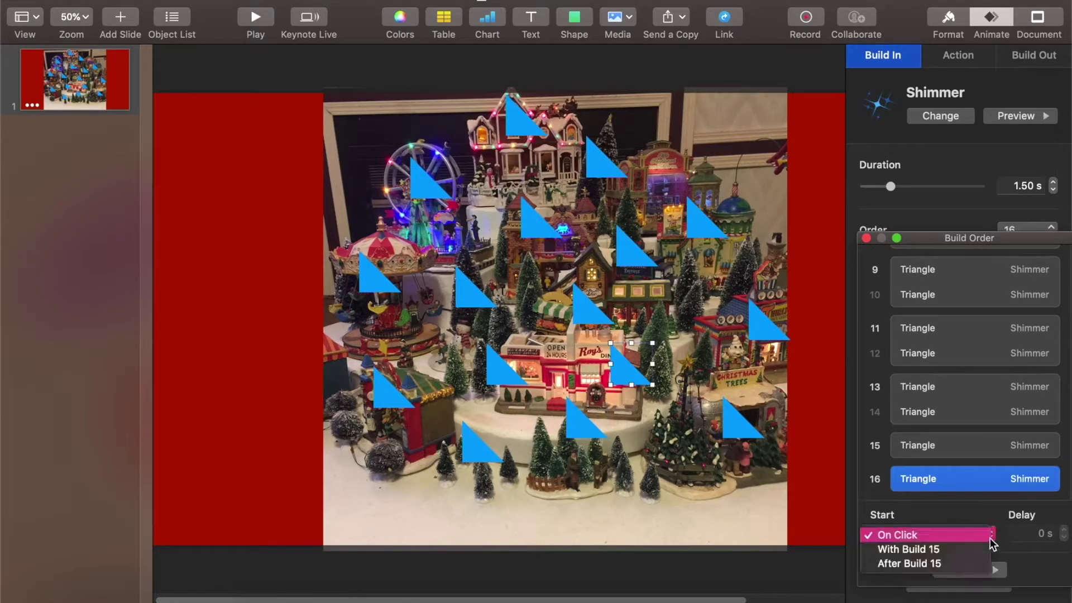
left_click(960, 549)
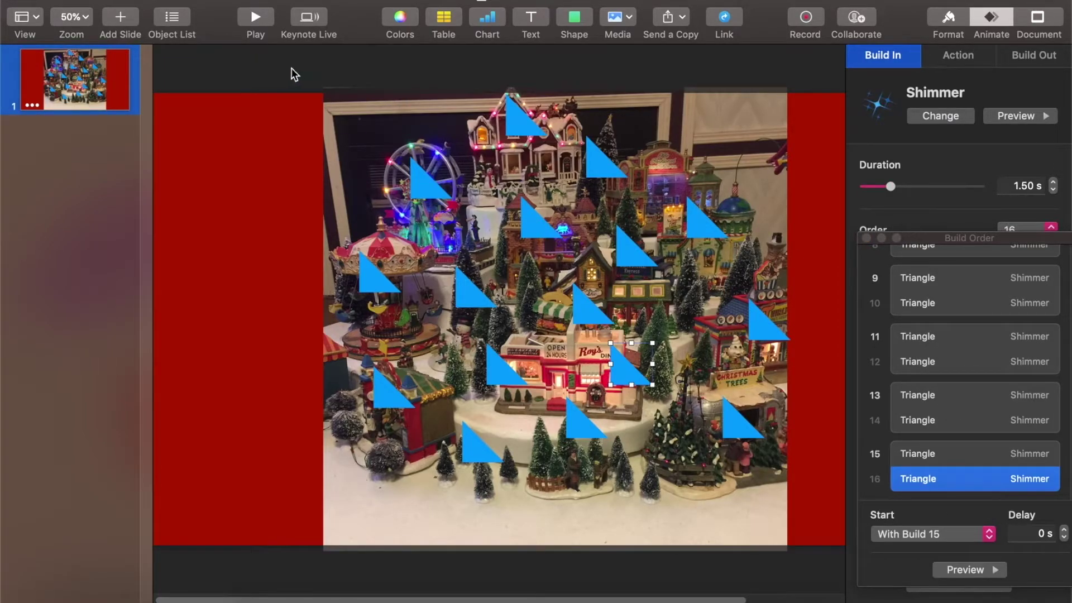
left_click_drag(291, 68, 809, 513)
Preview the paired Shimmer builds, then select the triangle near the top of the photo.
left_click(953, 569)
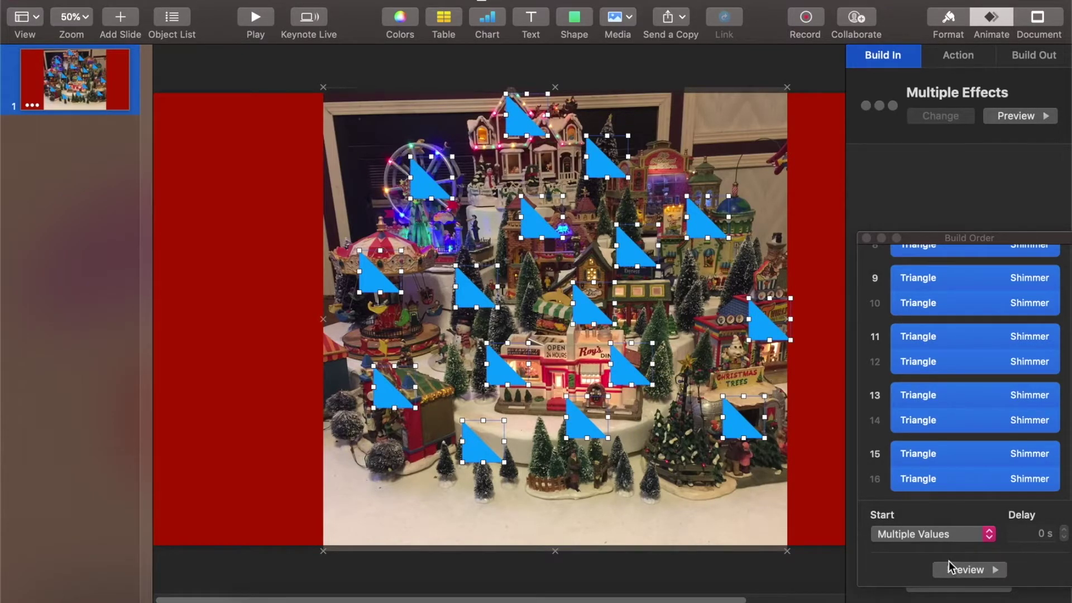
left_click(242, 216)
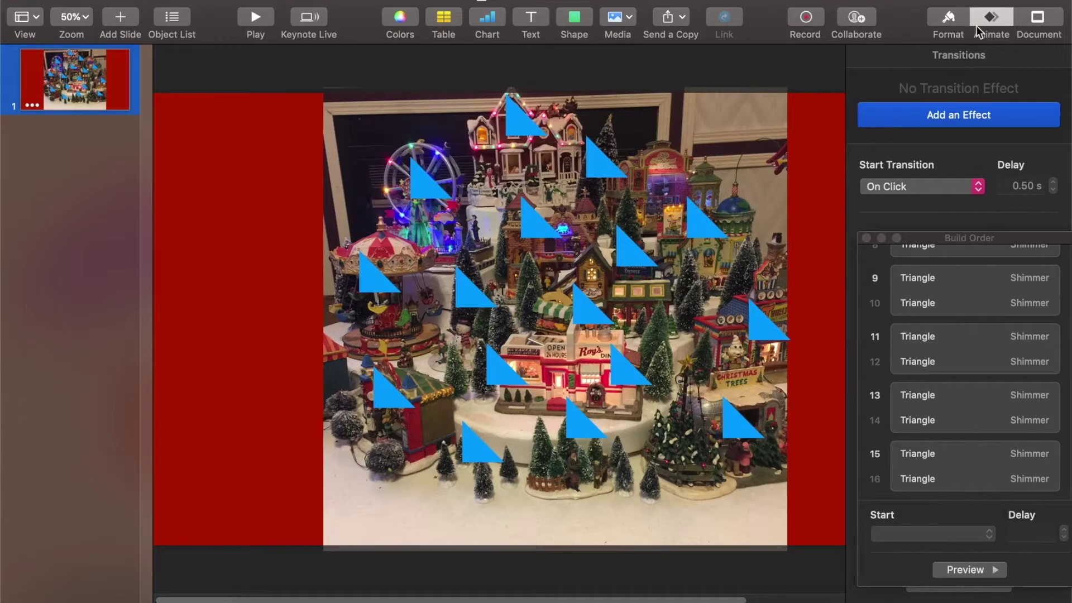
left_click(599, 168)
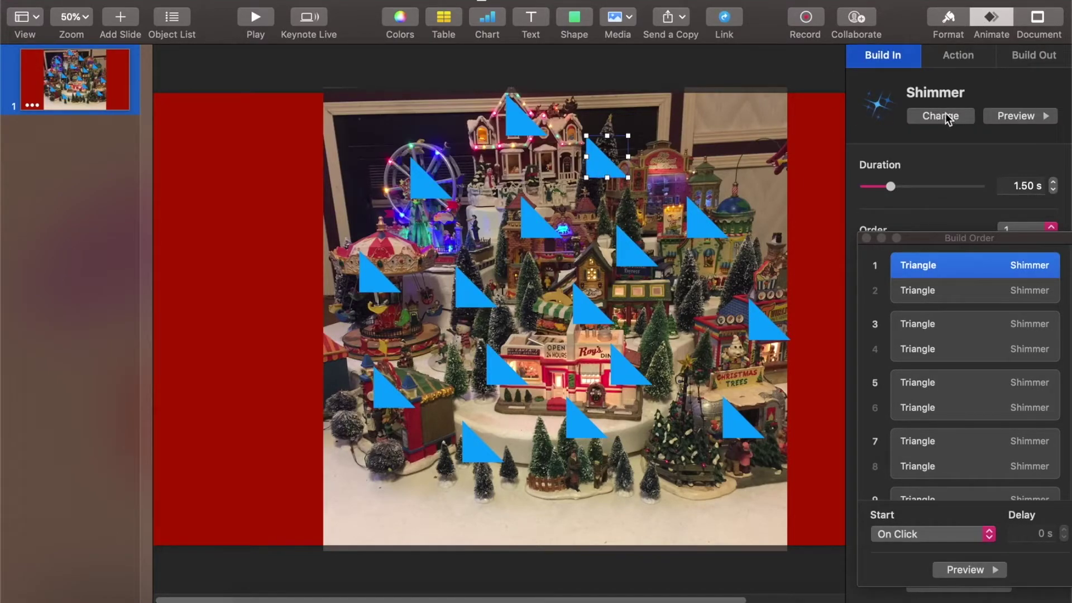
Close the build list and set the first five selected triangles to 0% opacity.
left_click(948, 19)
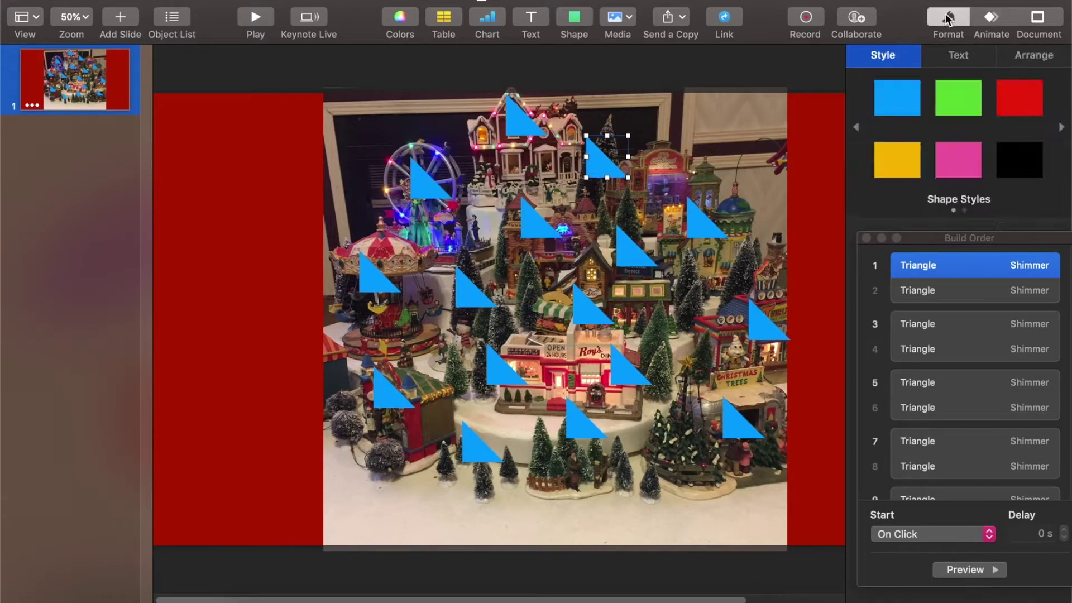
left_click(867, 238)
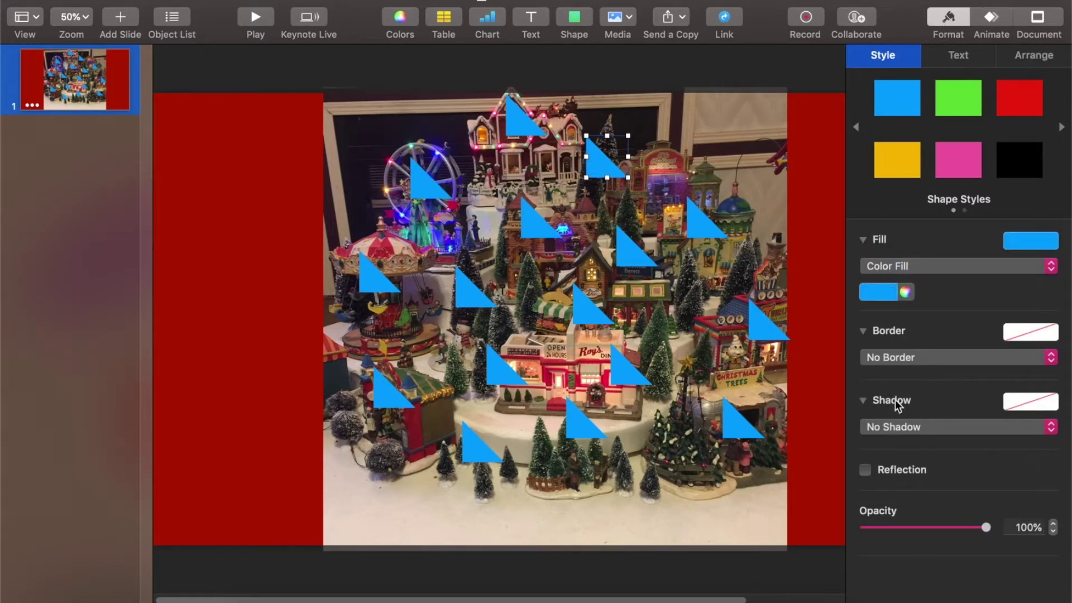
left_click_drag(986, 527, 843, 519)
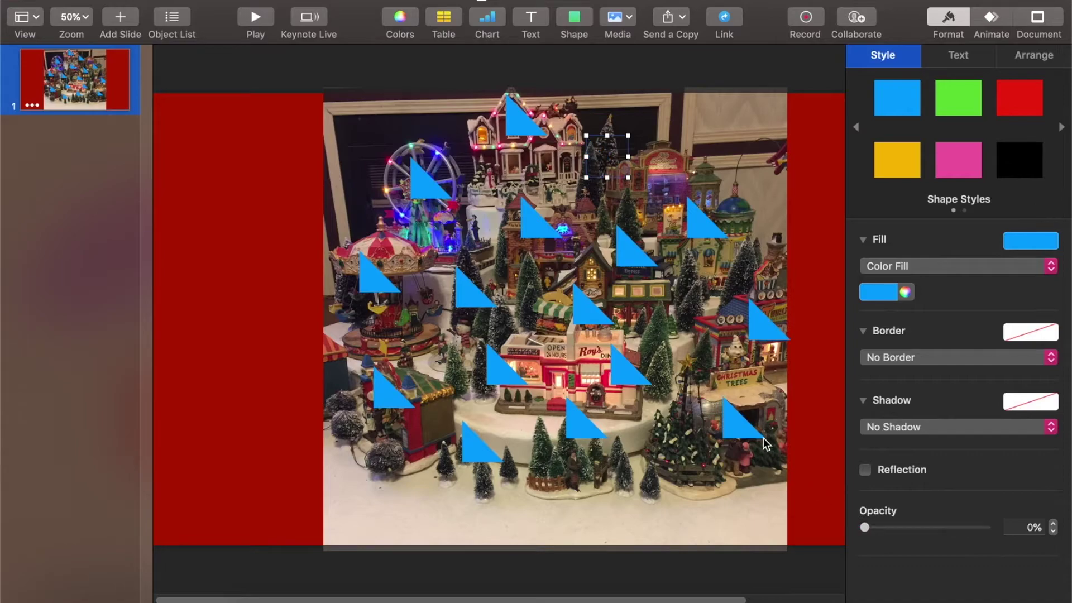
left_click(747, 431)
left_click_drag(986, 527, 826, 531)
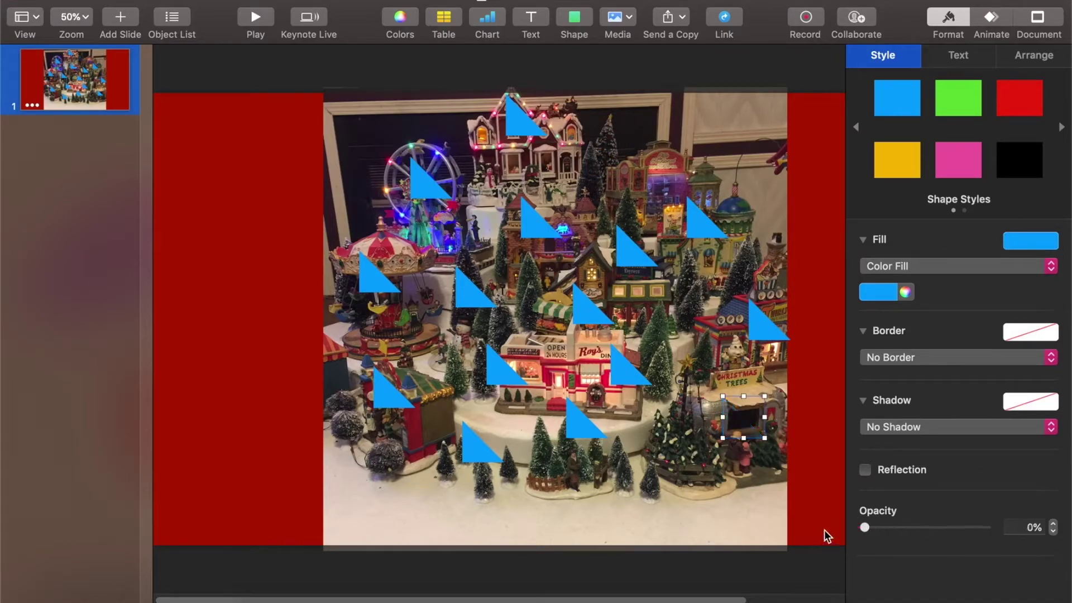
left_click(764, 325)
left_click_drag(986, 527, 787, 451)
left_click(475, 304)
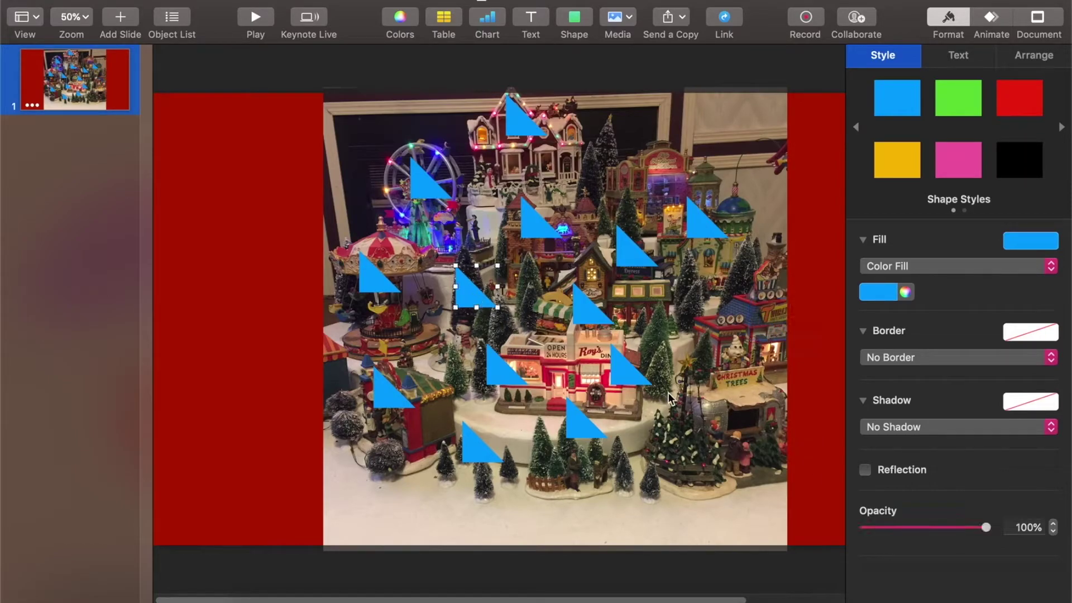
left_click_drag(985, 528, 860, 529)
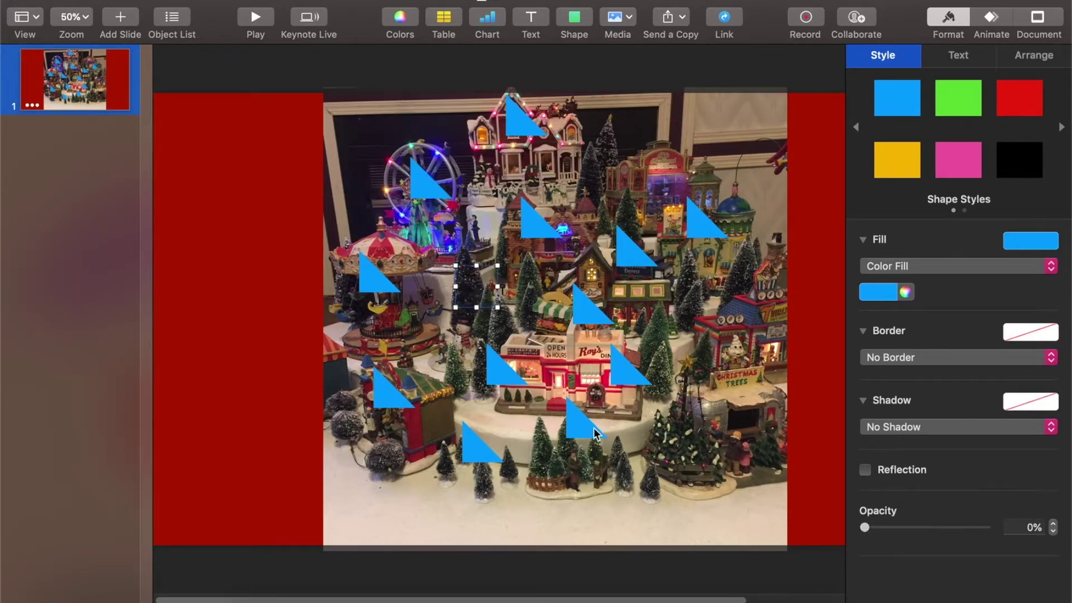
left_click(586, 430)
left_click_drag(985, 528, 864, 528)
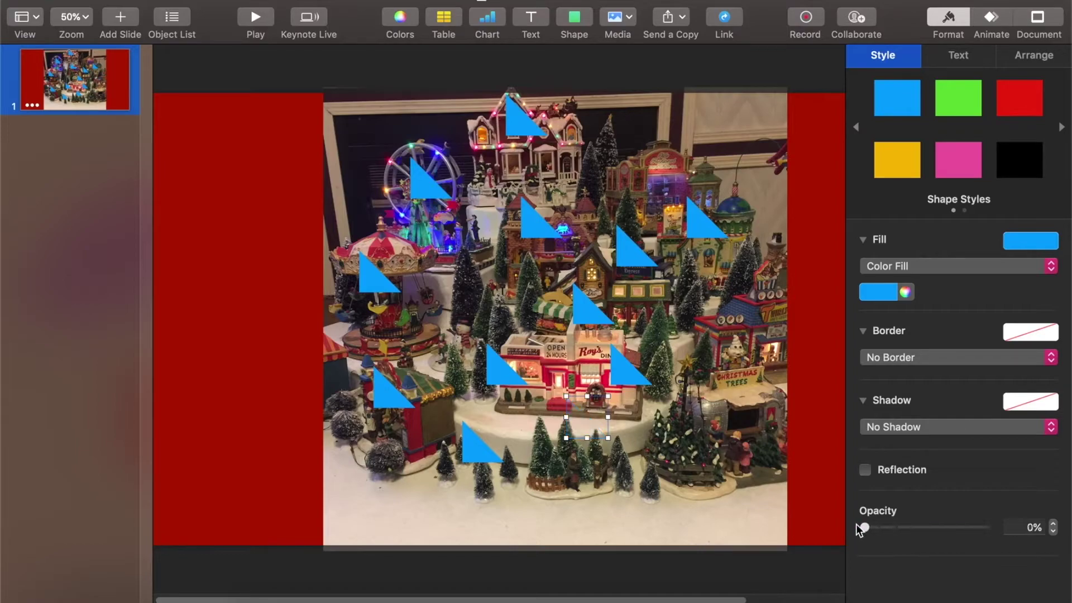
Set six more triangles, around the diner, shop and lower edge, to 0% opacity.
left_click(587, 315)
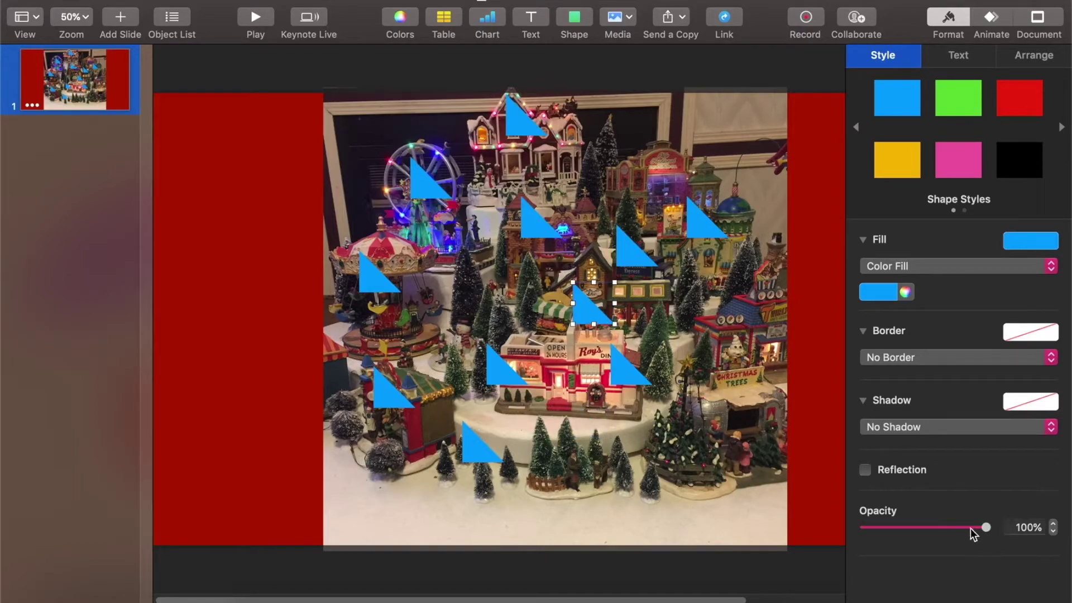
left_click_drag(987, 528, 850, 516)
left_click(629, 369)
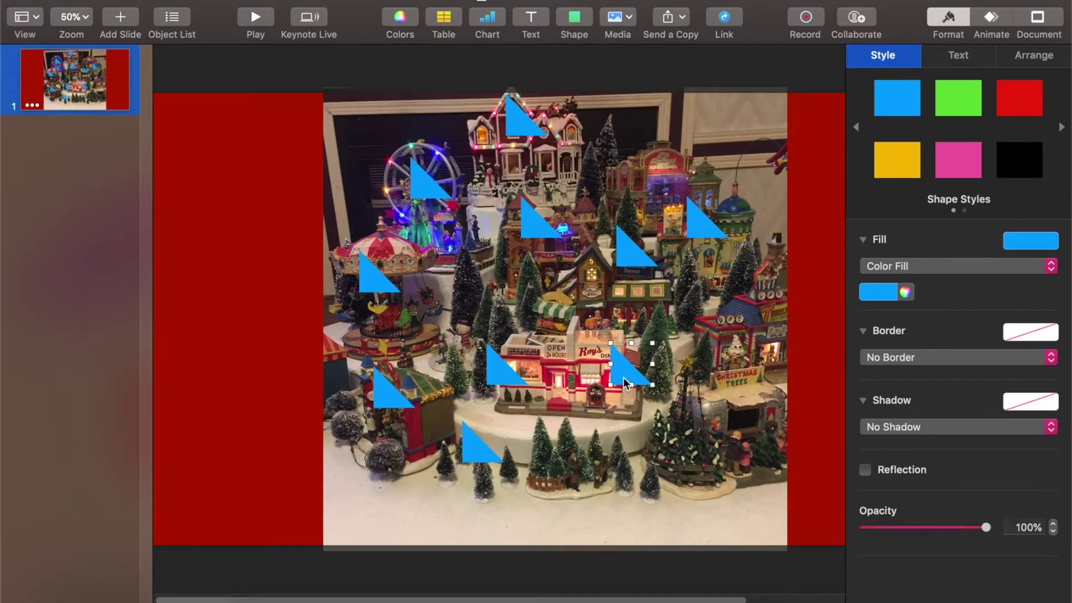
left_click_drag(985, 528, 869, 529)
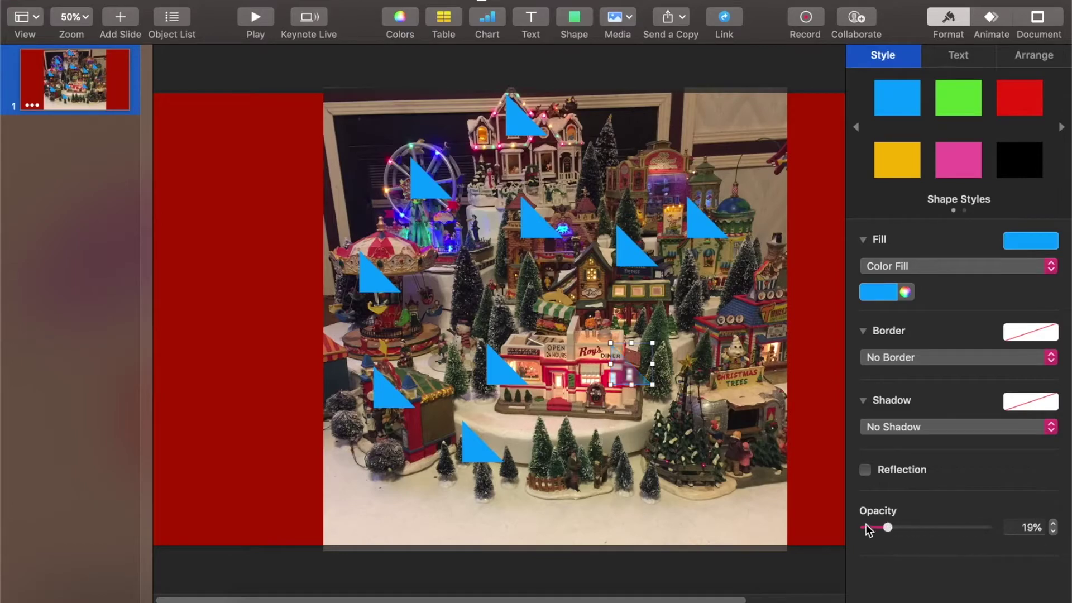
left_click(640, 255)
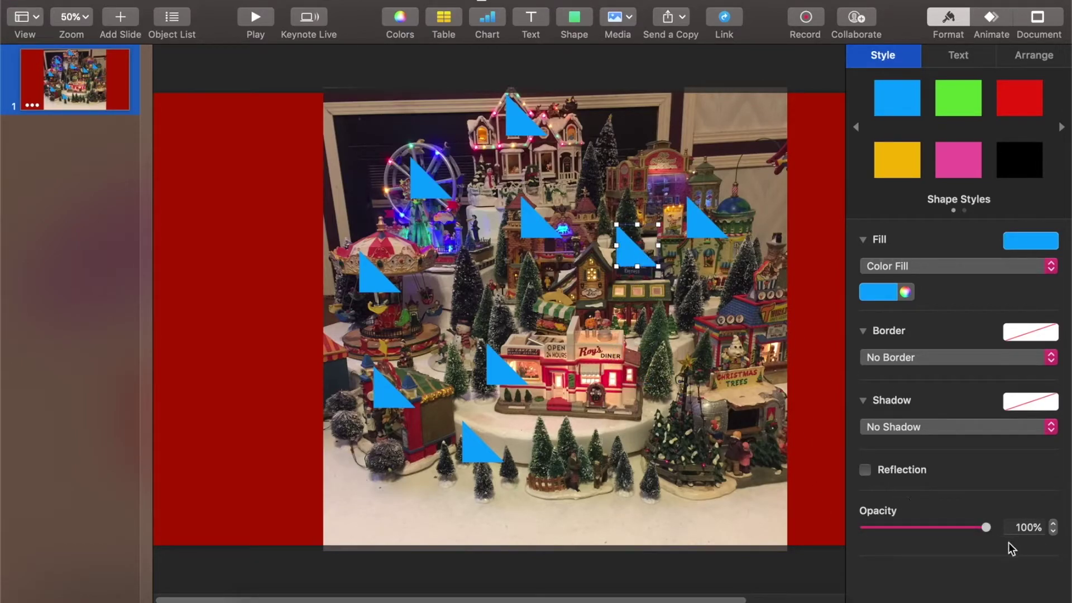
left_click_drag(987, 529, 850, 534)
left_click(713, 223)
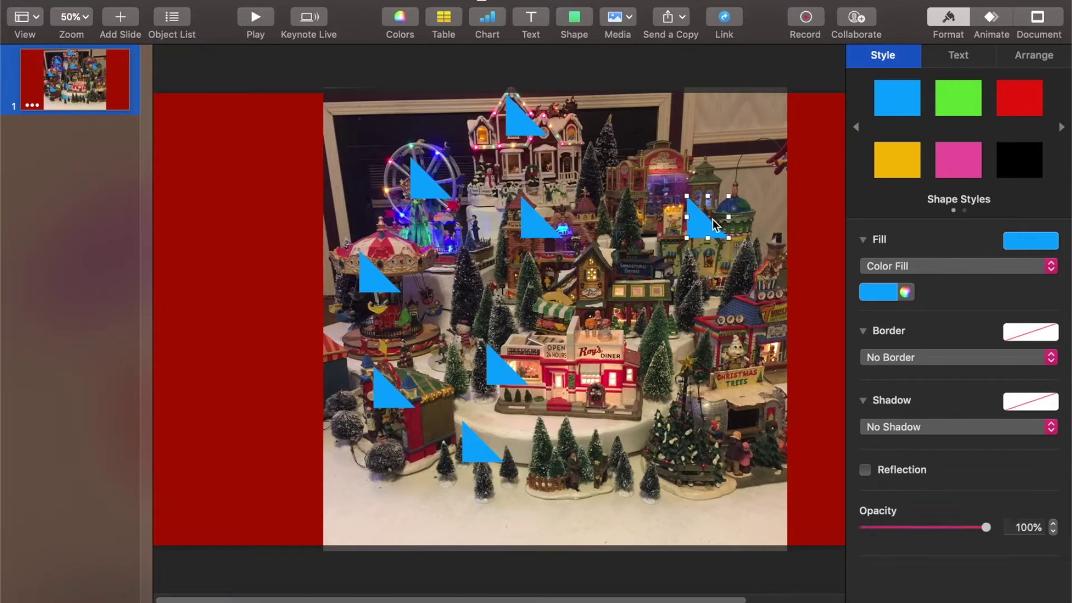
left_click_drag(986, 528, 835, 534)
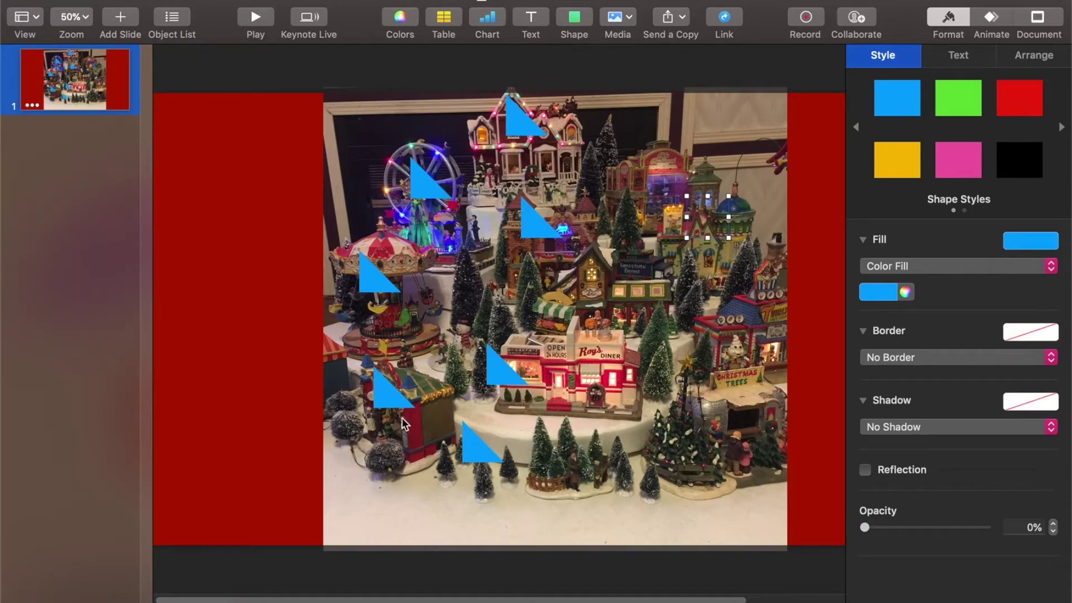
left_click(379, 395)
left_click_drag(985, 528, 848, 535)
left_click(465, 453)
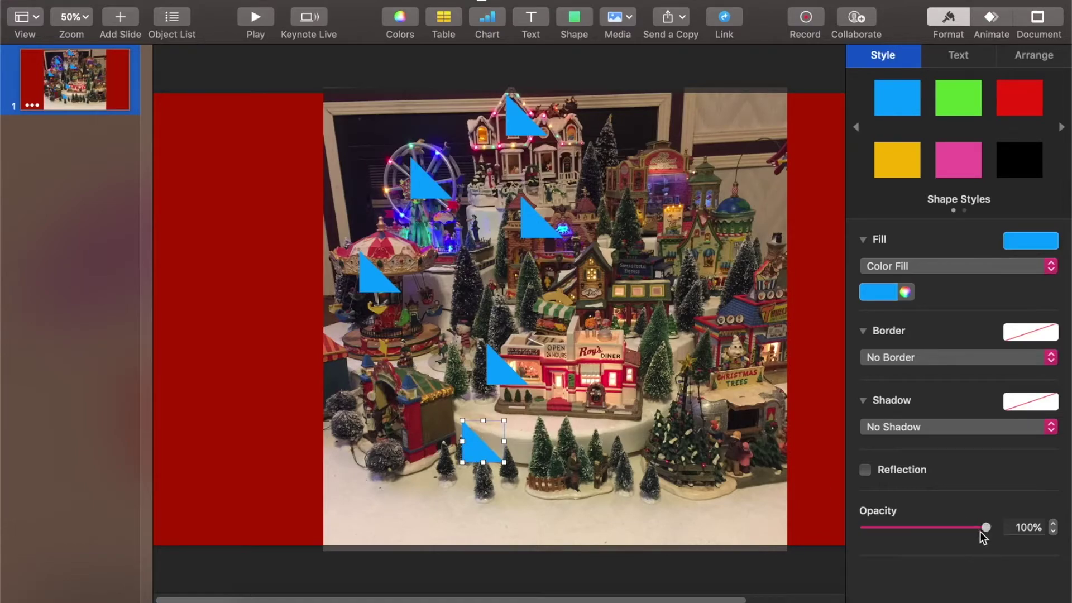
left_click_drag(986, 528, 777, 556)
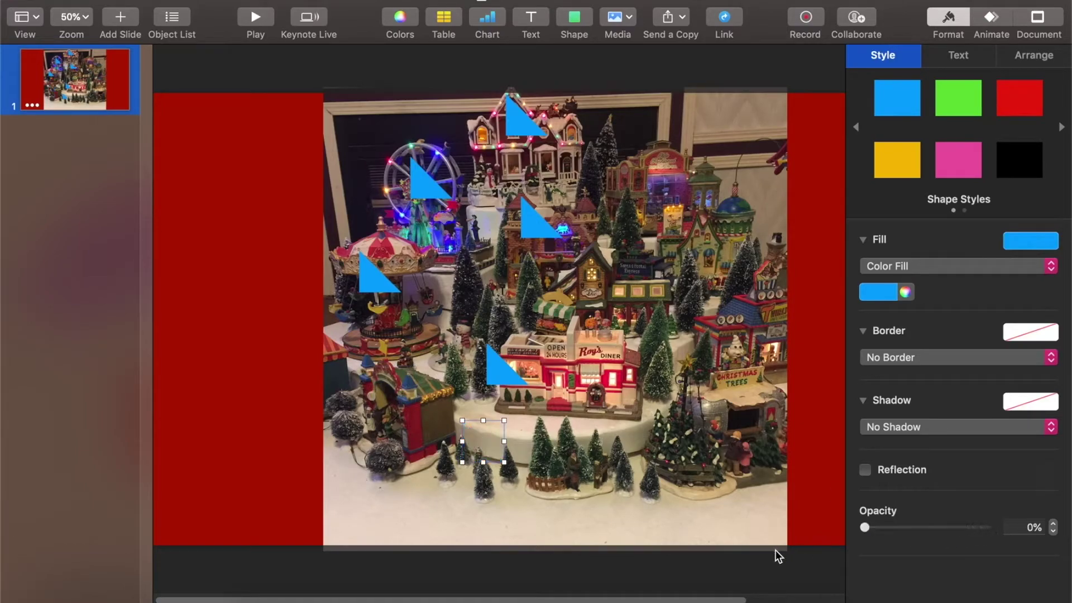
Set the remaining carousel, top, diner and Ferris-wheel triangles to 0% opacity, then deselect.
left_click(377, 273)
left_click_drag(987, 519, 820, 516)
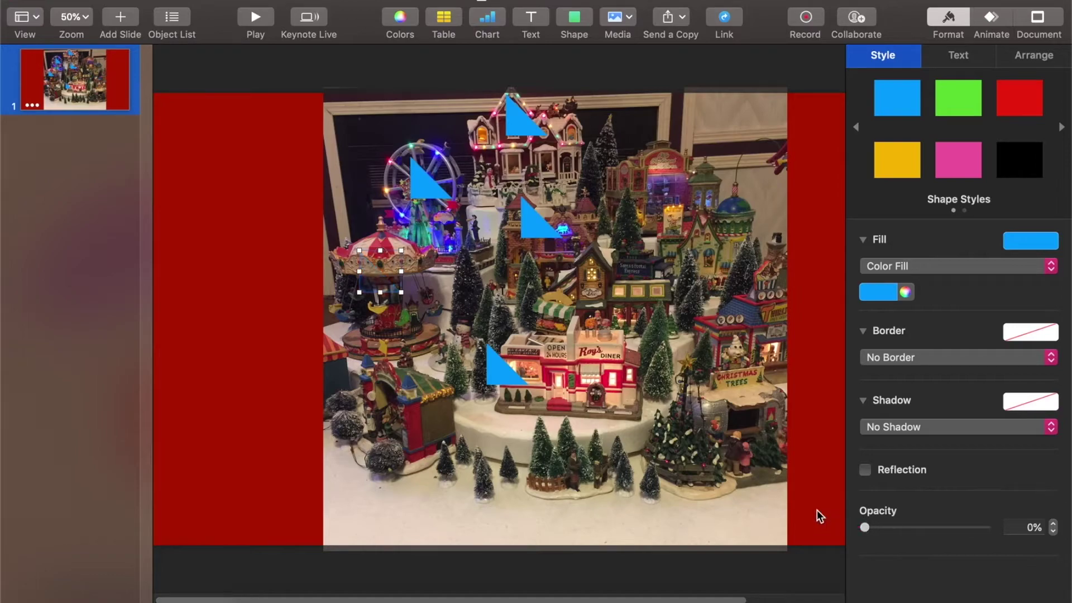
left_click(517, 126)
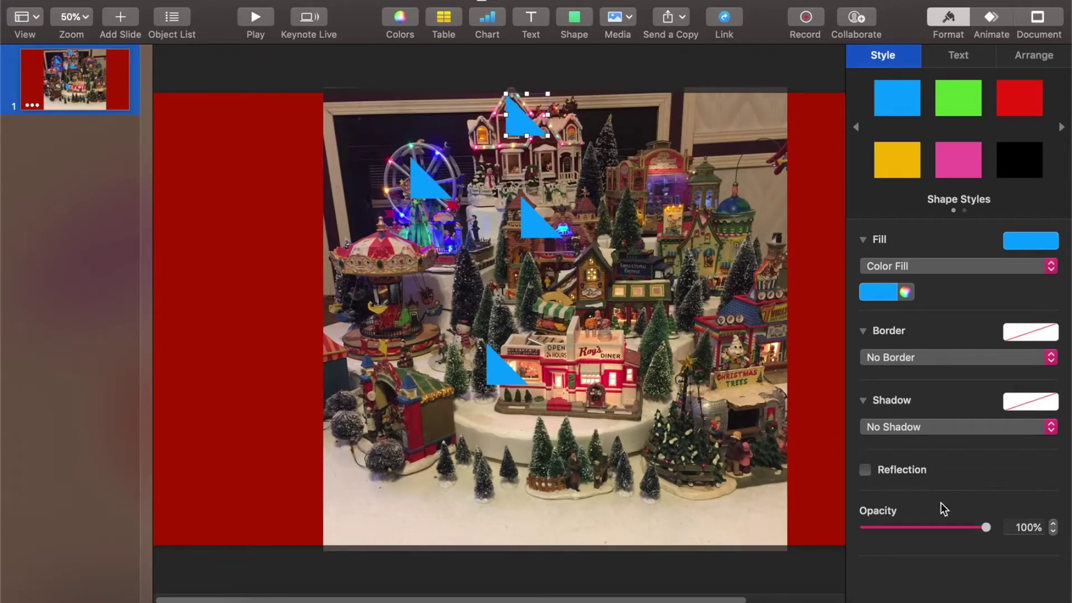
left_click_drag(987, 528, 837, 535)
left_click(508, 379)
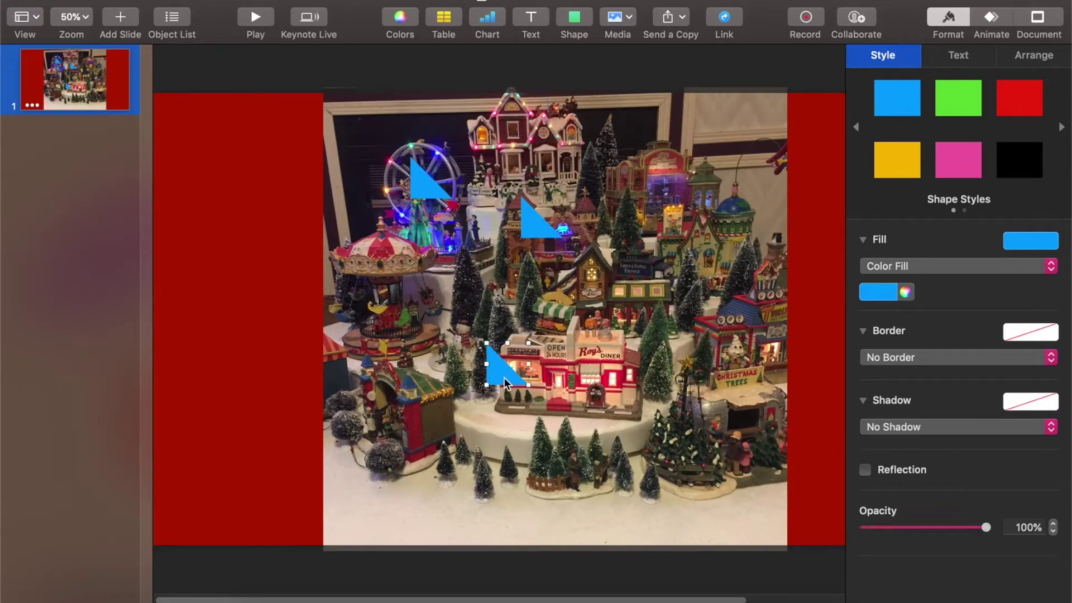
left_click_drag(984, 526, 801, 549)
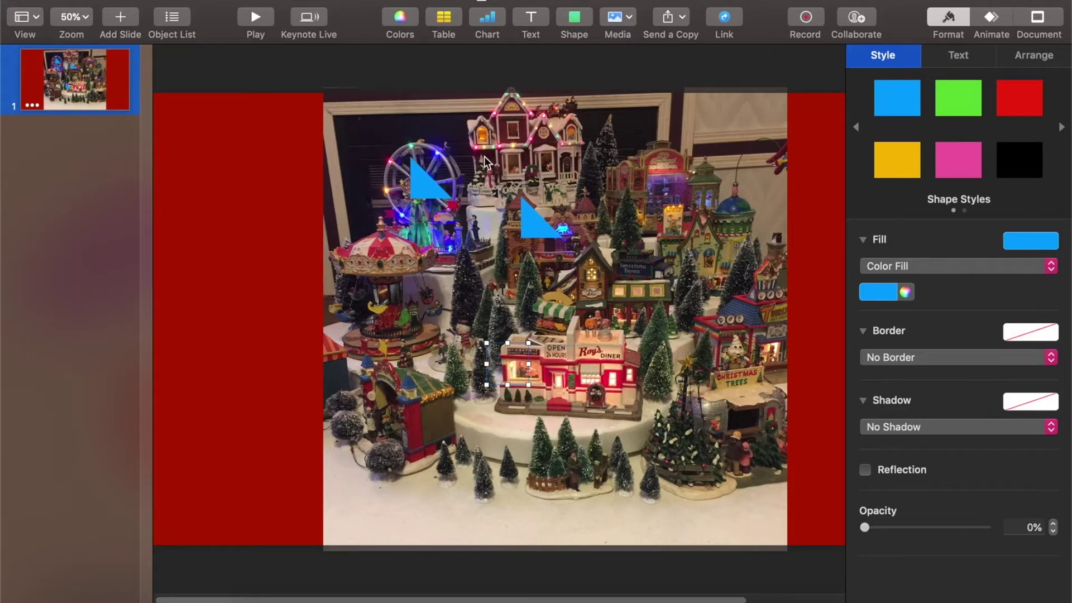
left_click(426, 193)
left_click_drag(985, 527, 802, 551)
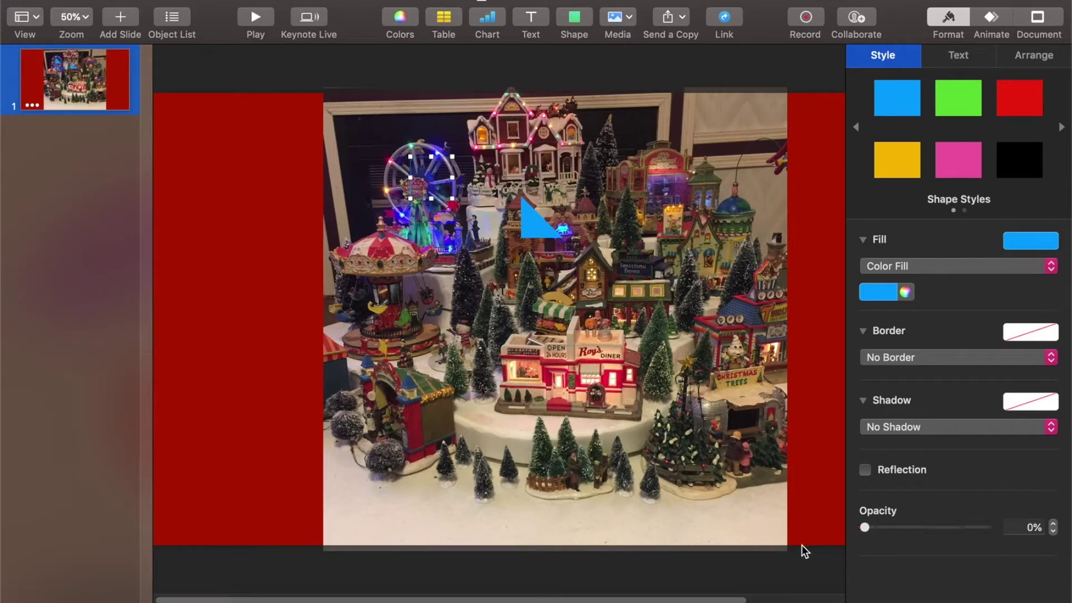
left_click(509, 194)
left_click(539, 216)
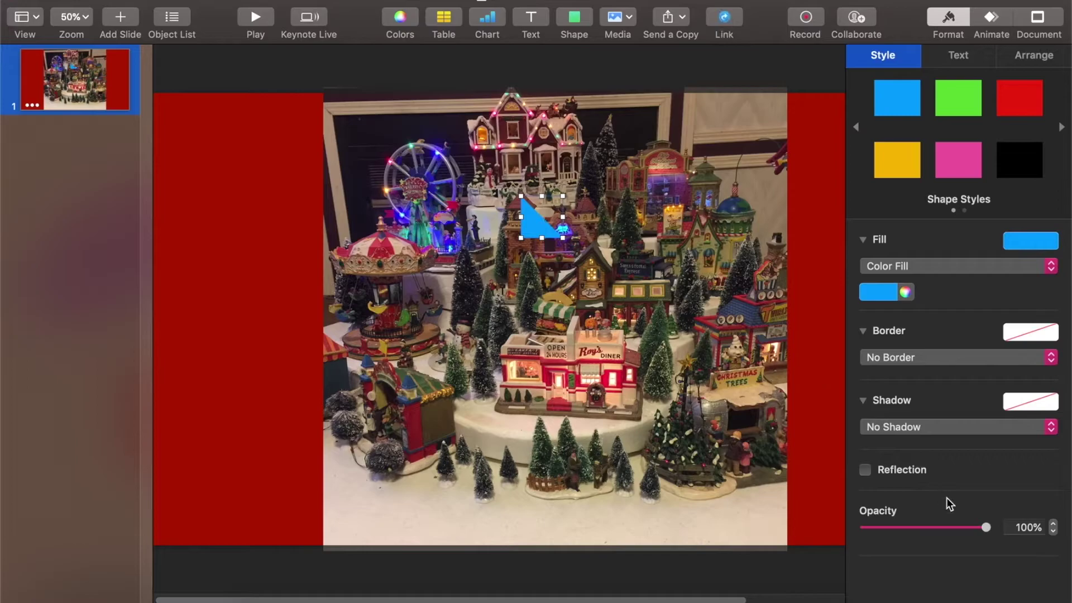
left_click_drag(986, 527, 826, 534)
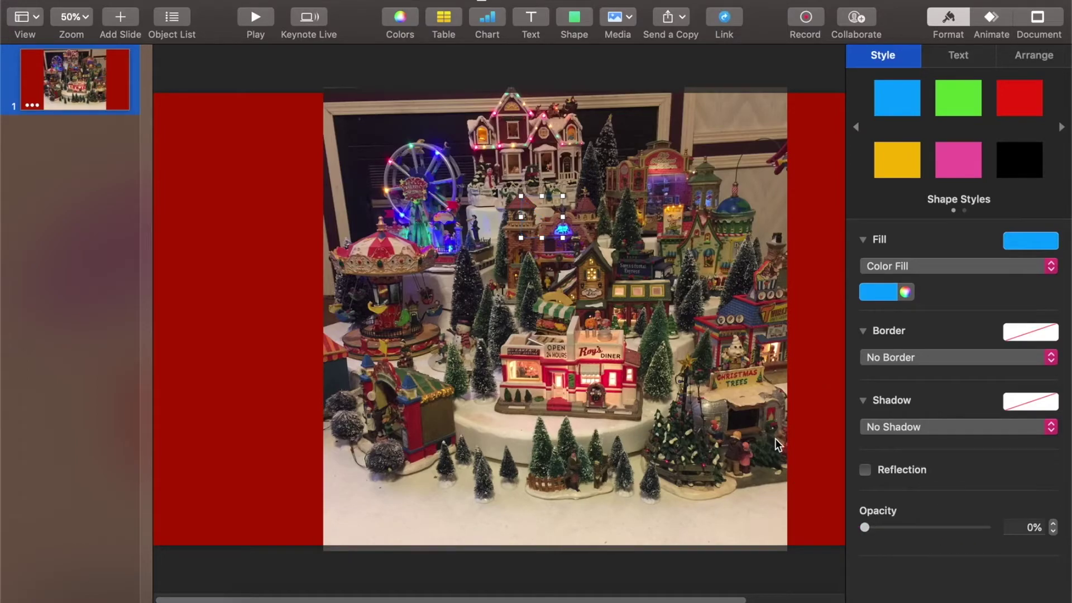
left_click(823, 436)
Select all the invisible triangles, open Build Order, and preview their paired shimmer sparkles.
left_click_drag(309, 66, 814, 550)
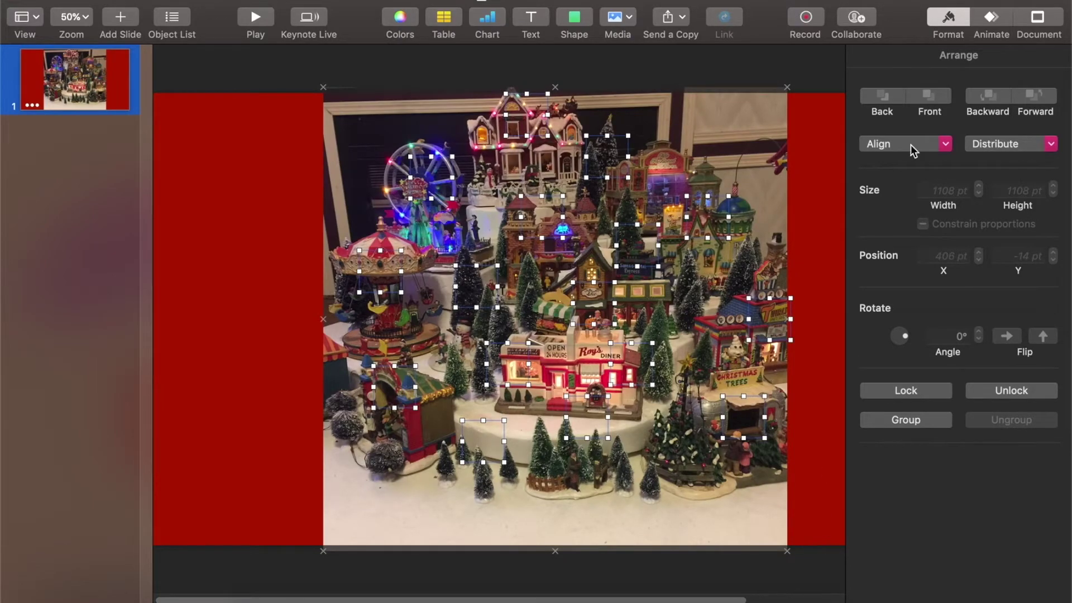
left_click(985, 19)
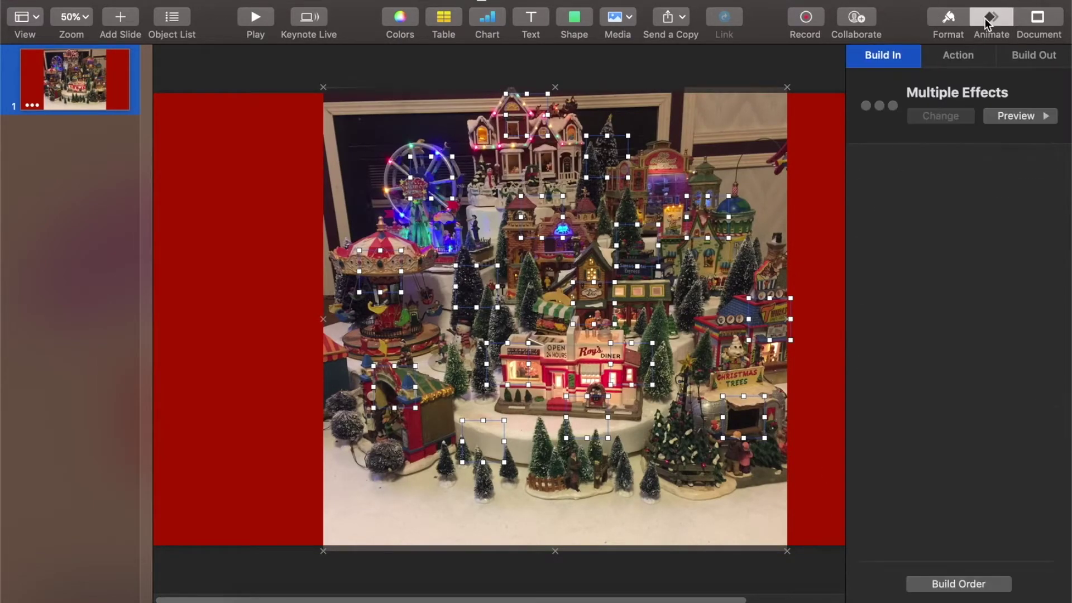
left_click(941, 585)
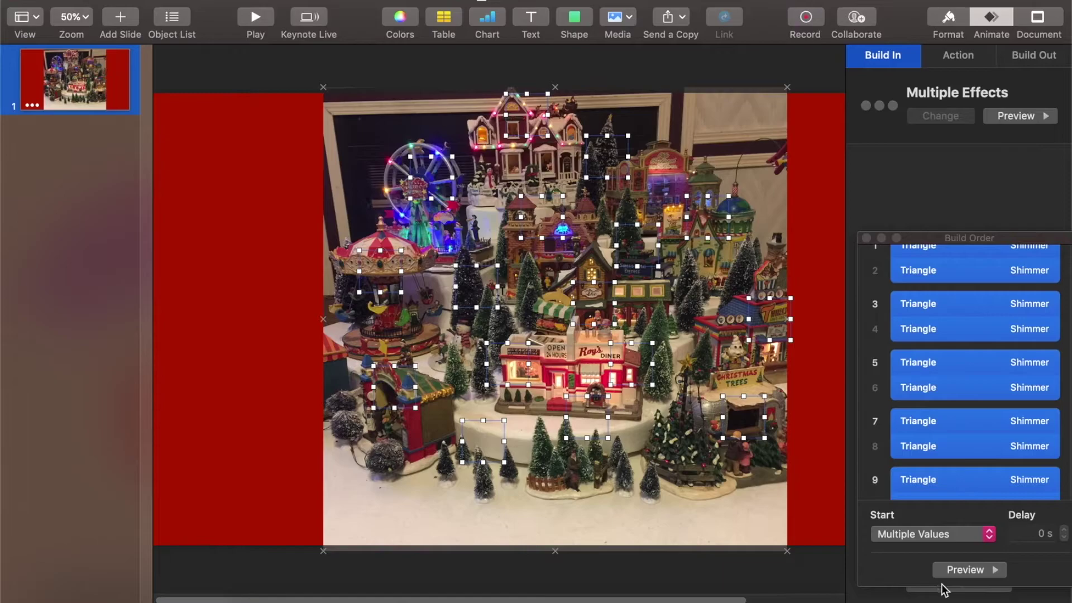
left_click(959, 570)
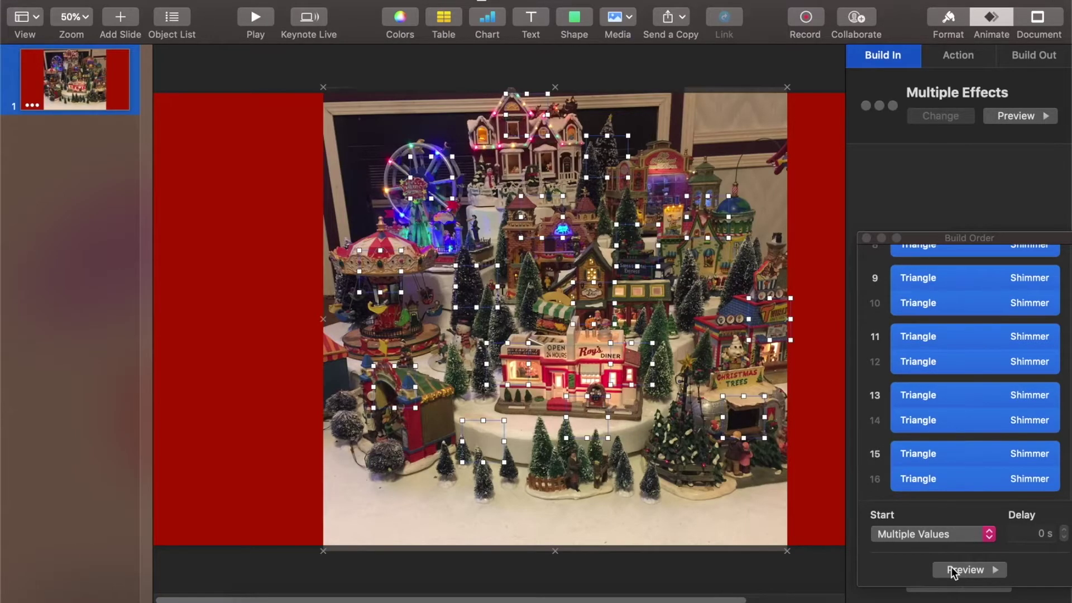
left_click(245, 361)
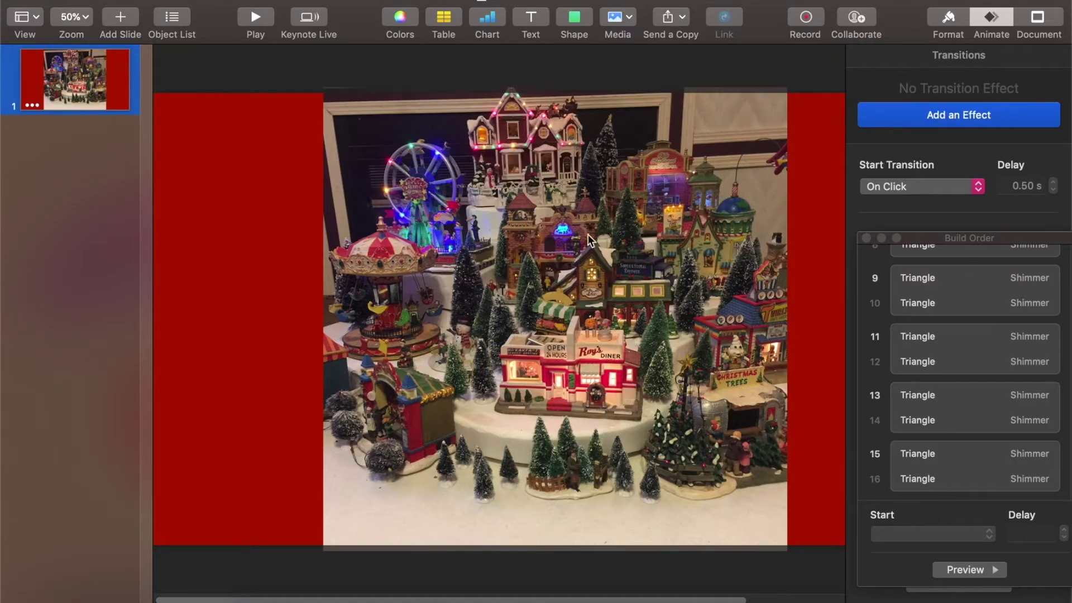
Insert a right triangle and move it into the left red margin.
left_click(573, 18)
left_click(630, 196)
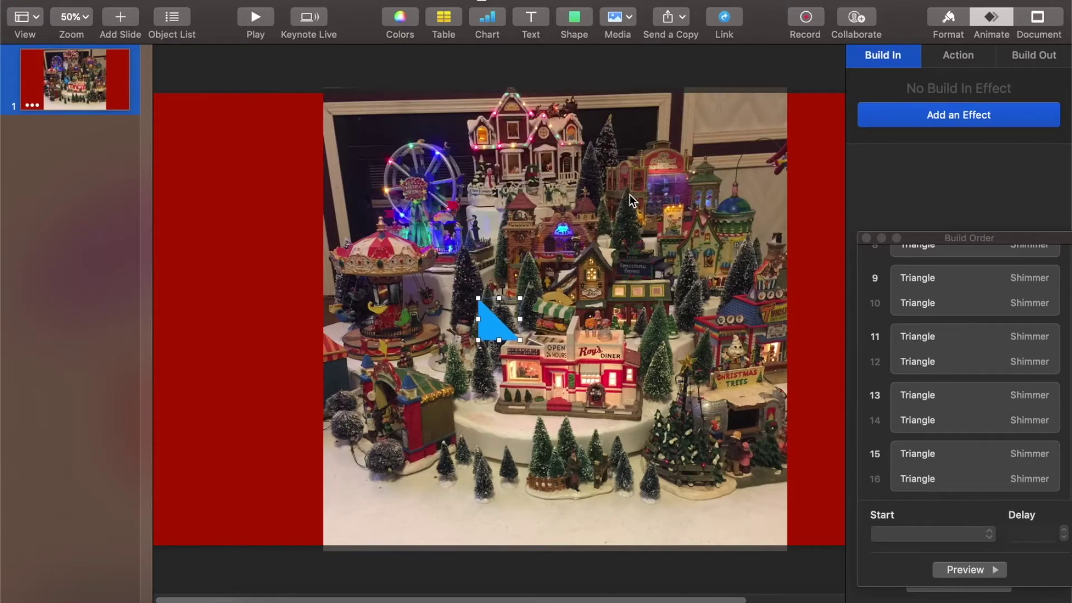
left_click_drag(486, 323, 227, 221)
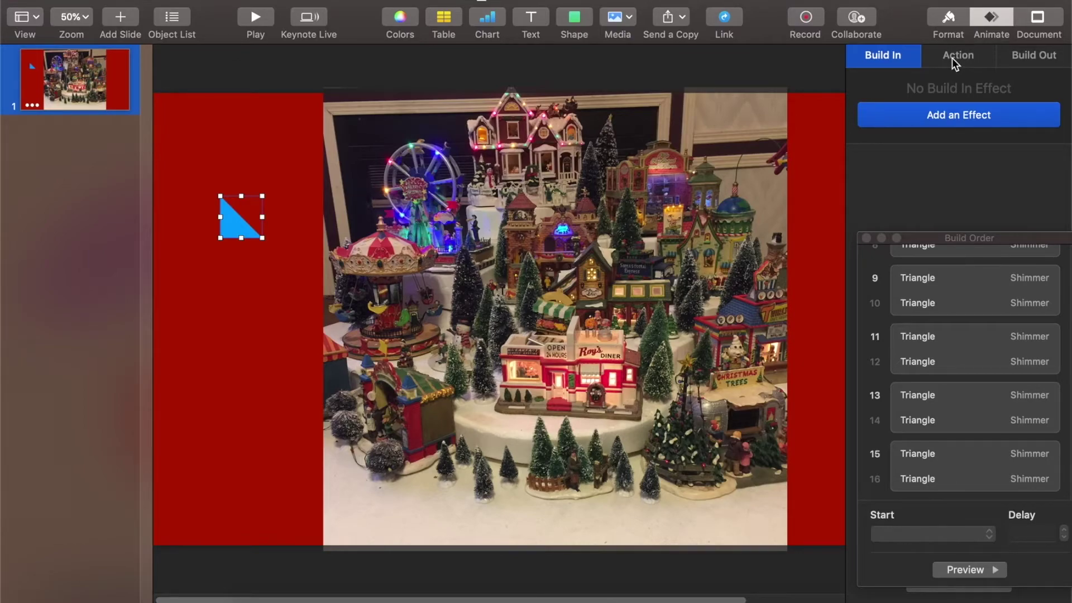
Close Build Order and give the triangle a Shimmer build-in effect.
left_click(992, 18)
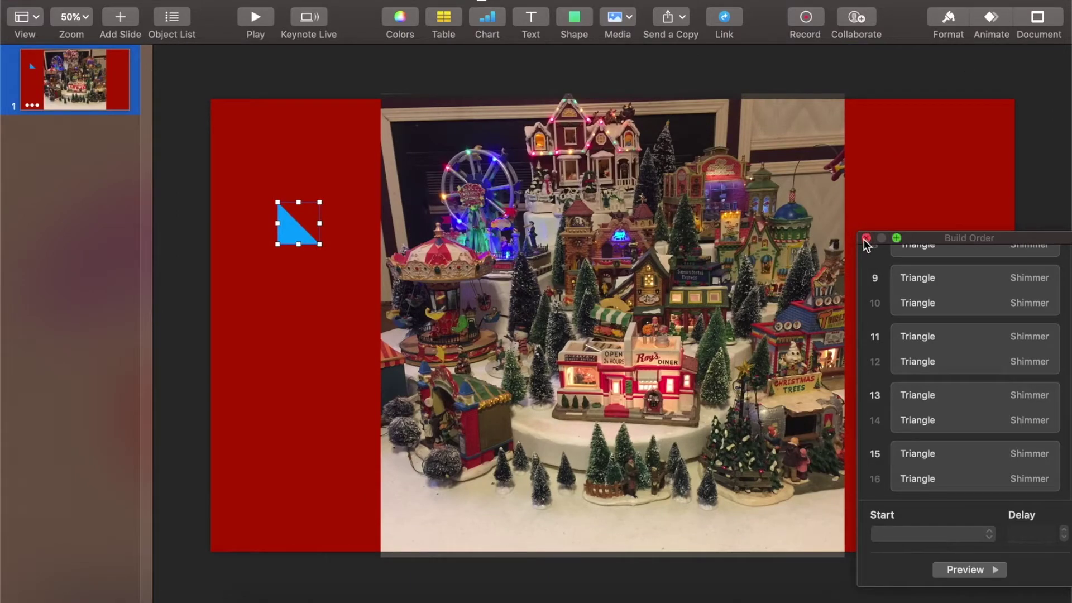
left_click(865, 237)
left_click(985, 26)
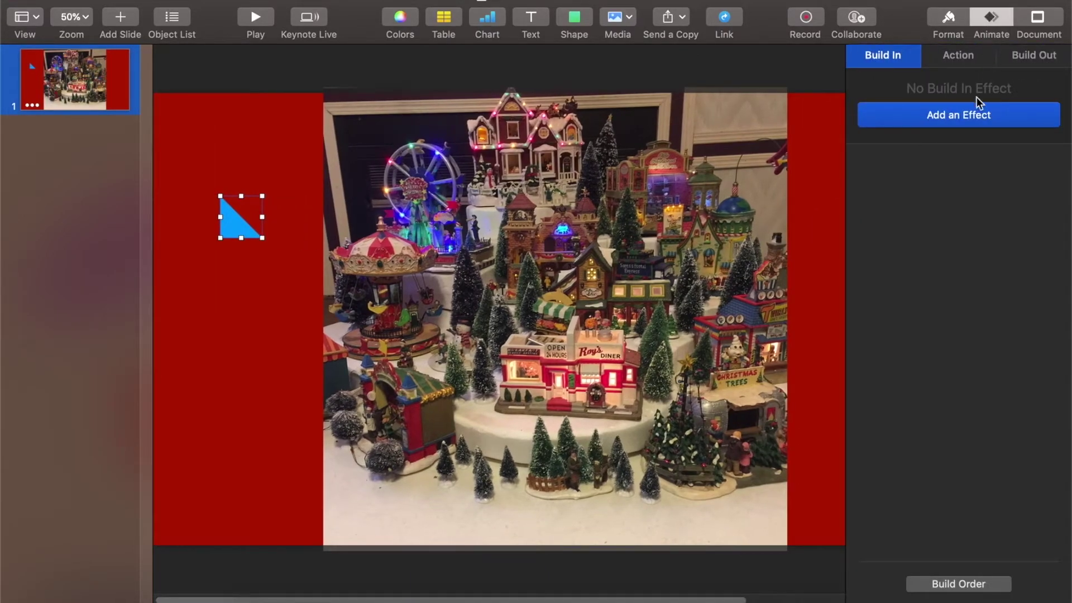
left_click(961, 115)
left_click(910, 199)
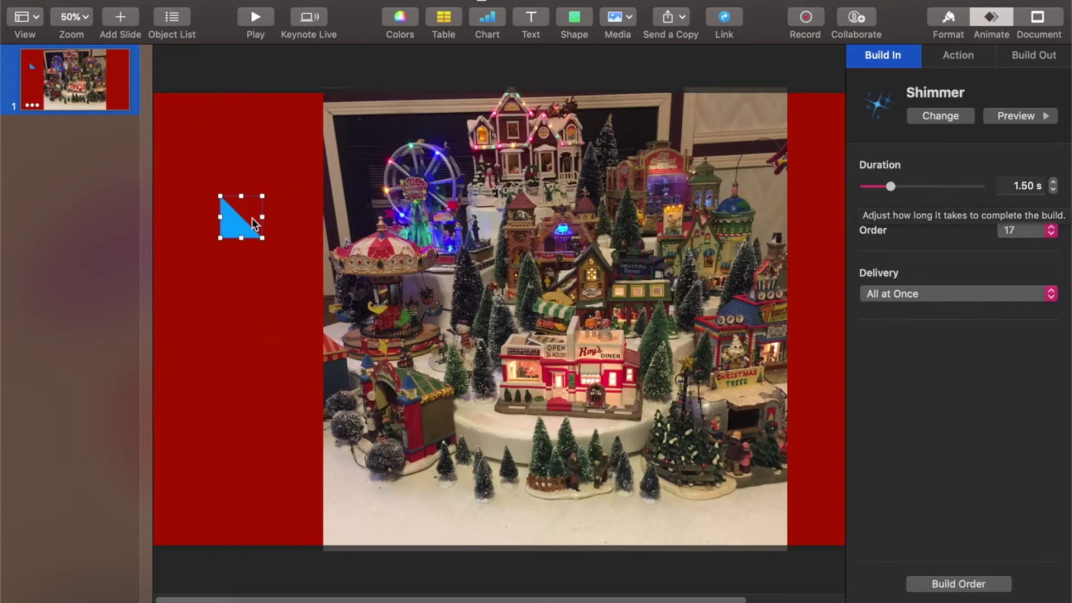
Move the triangle onto the photo near the carousel and copy it.
right_click(233, 226)
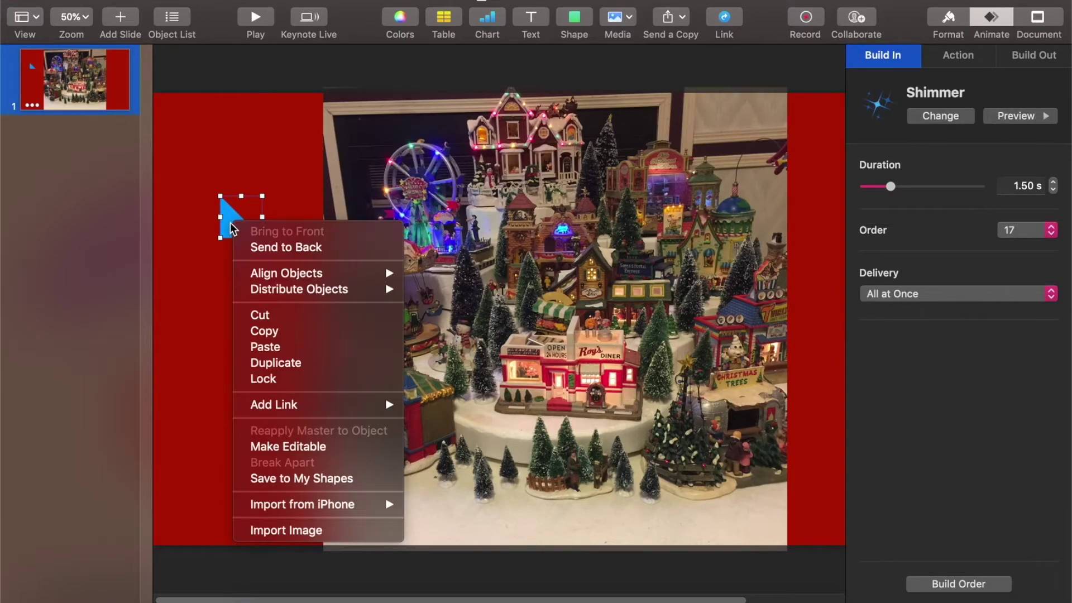
left_click(230, 222)
left_click_drag(229, 220, 473, 258)
right_click(470, 256)
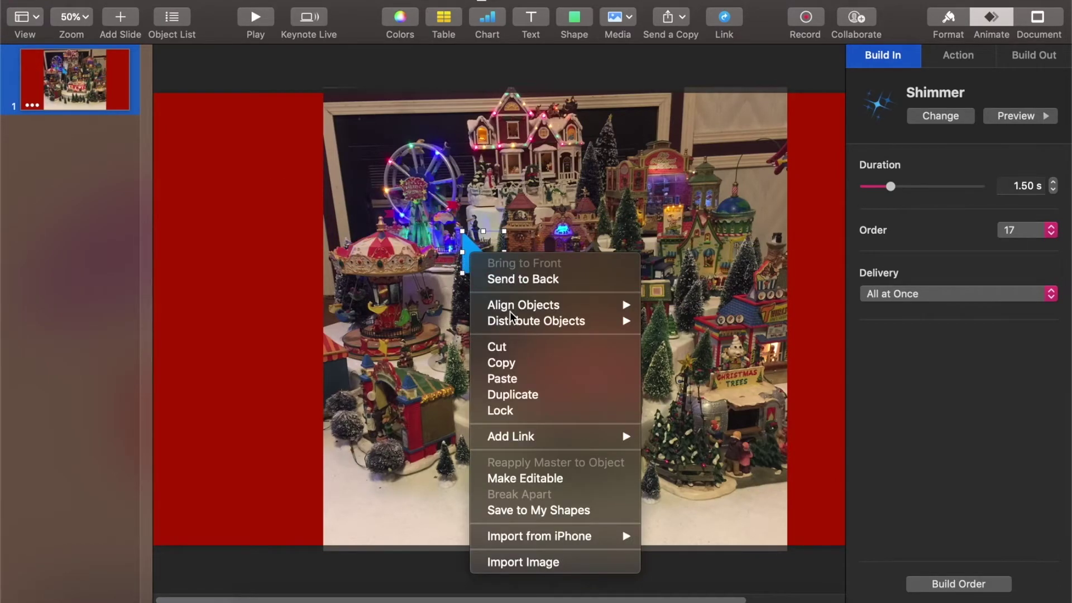
left_click(503, 364)
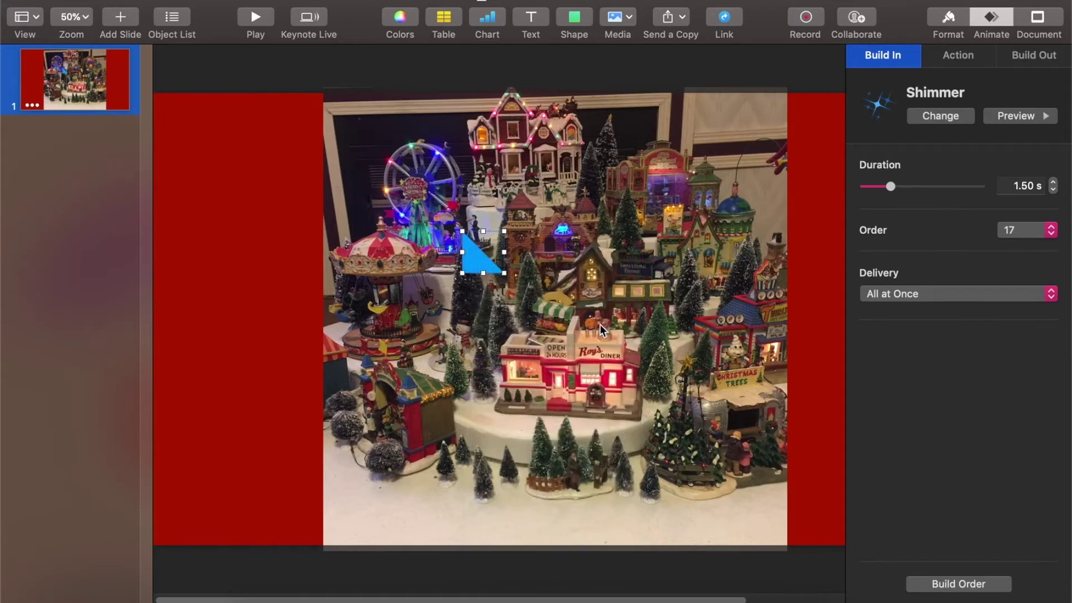
Paste triangle copies onto the photo's right side and over Roy's Diner.
left_click(643, 292)
right_click(643, 293)
left_click(676, 415)
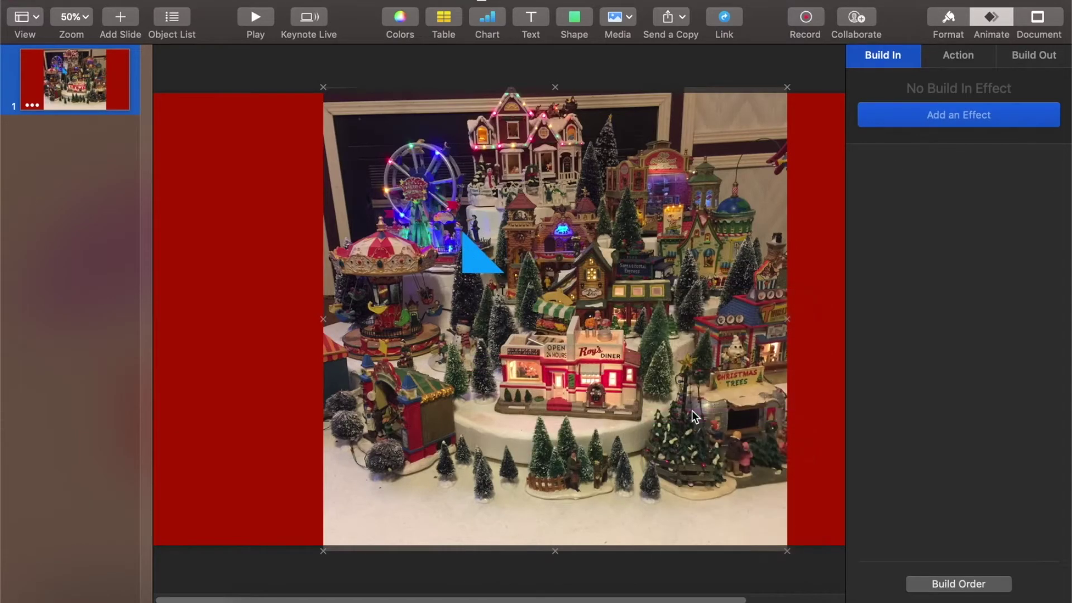
left_click_drag(470, 274, 550, 278)
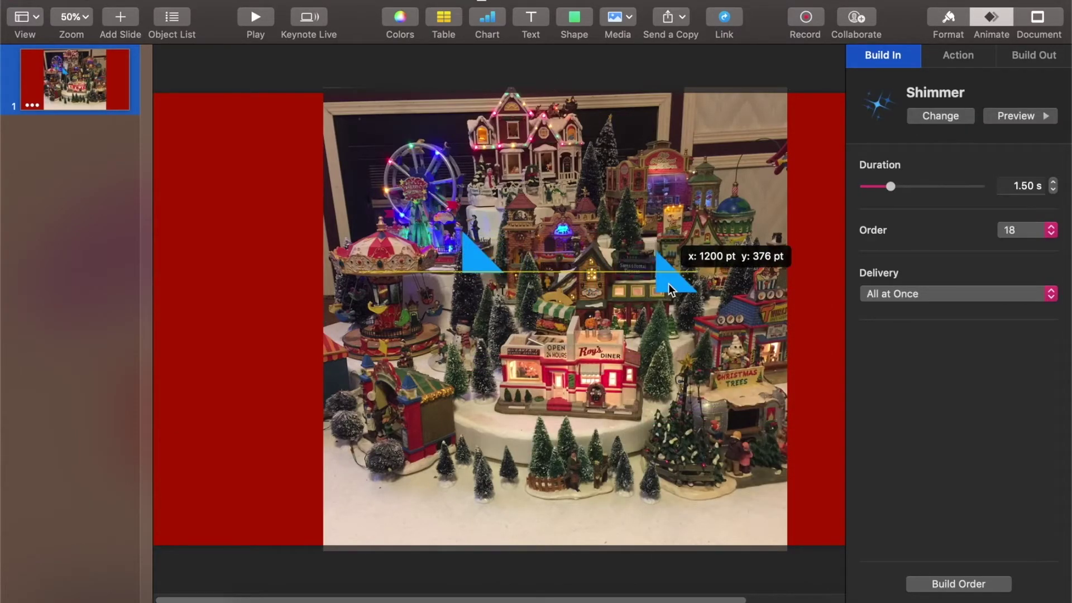
left_click_drag(669, 284, 667, 283)
right_click(665, 276)
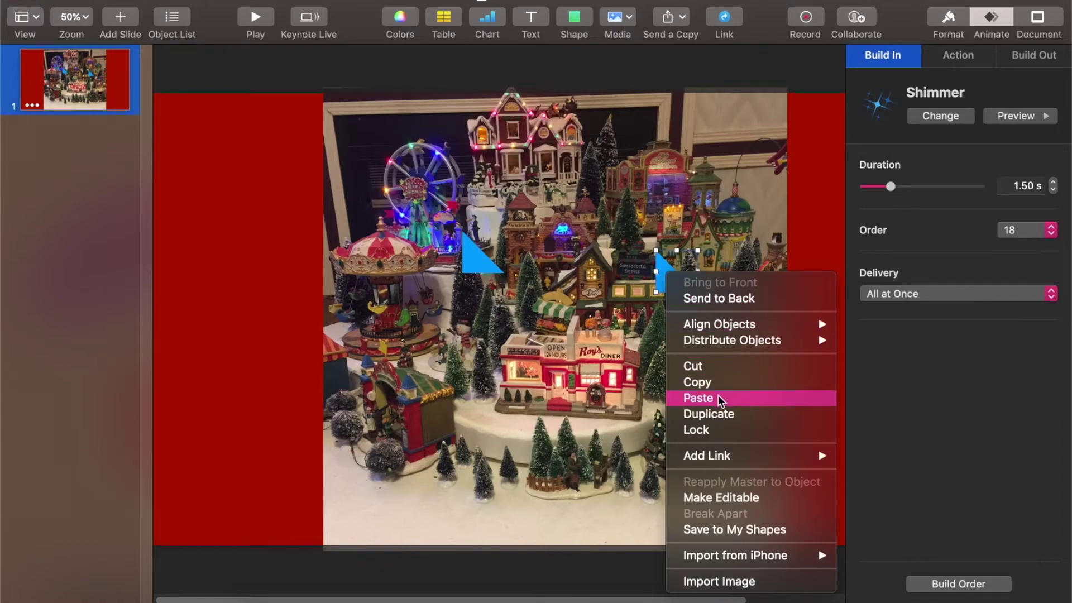
left_click(698, 398)
left_click_drag(481, 272, 587, 401)
Paste triangle copies near the top centre and lower left of the photo.
right_click(478, 261)
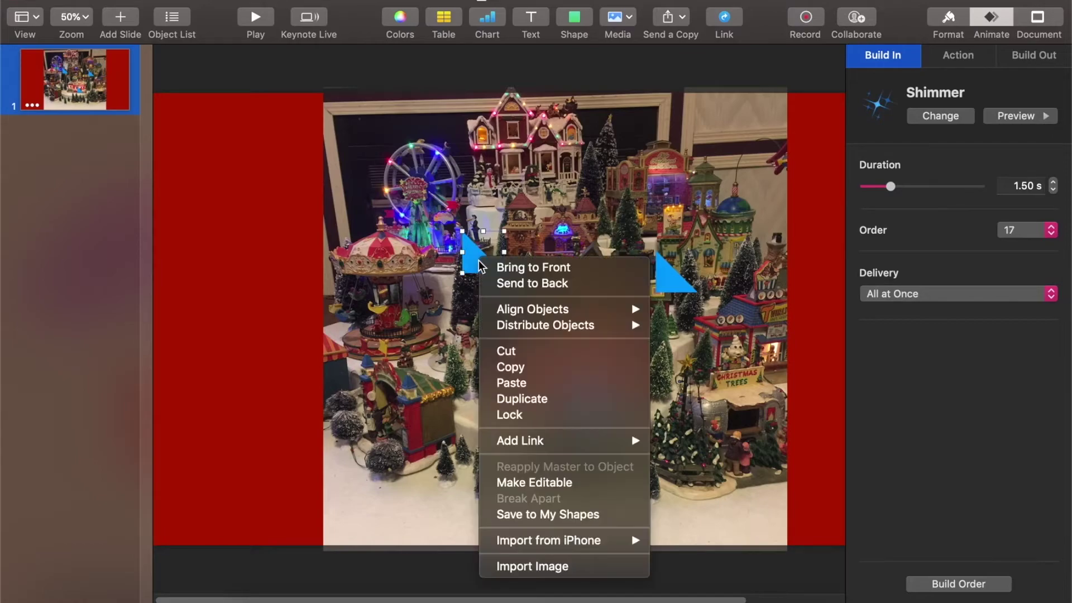
left_click(530, 383)
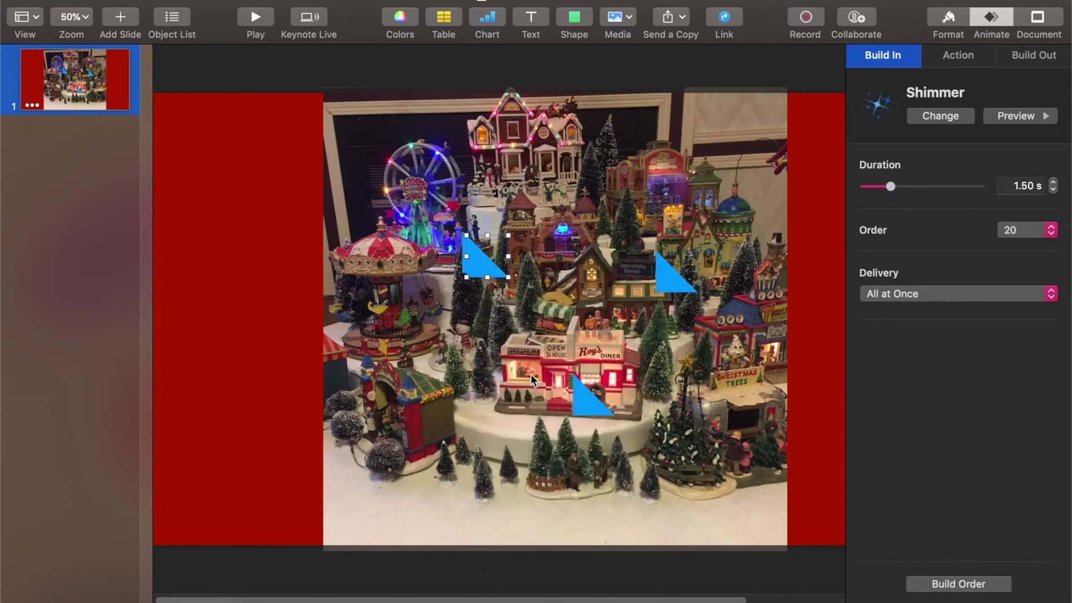
left_click_drag(494, 262, 578, 219)
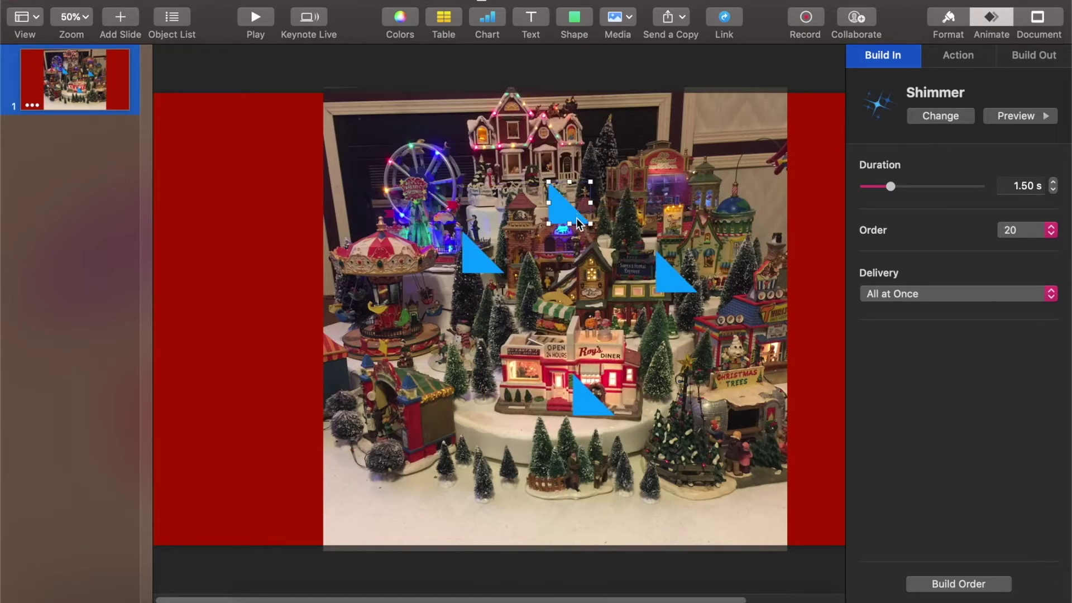
right_click(407, 308)
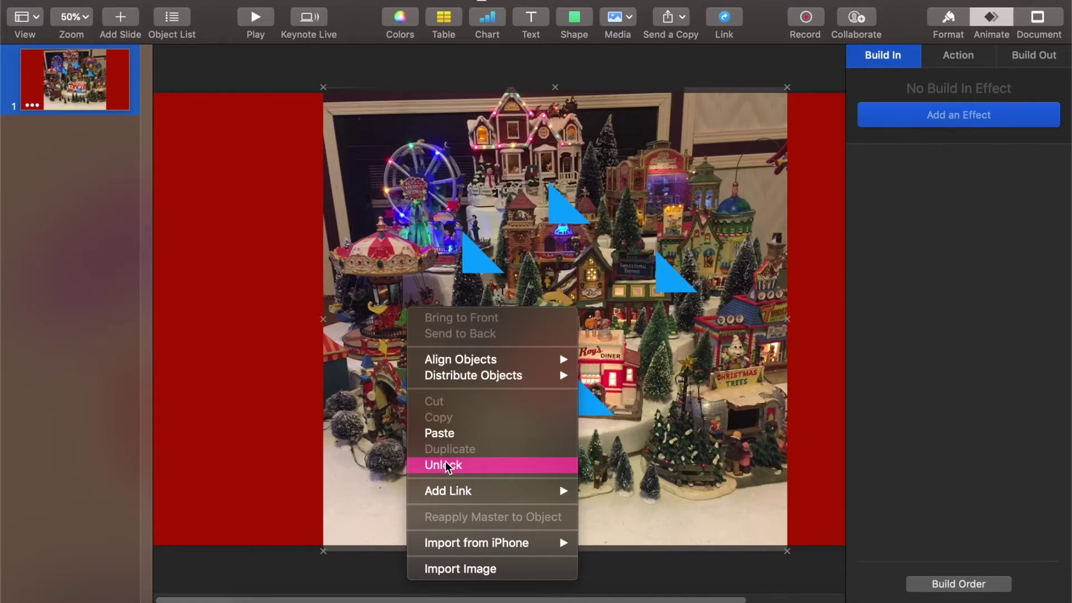
left_click(441, 434)
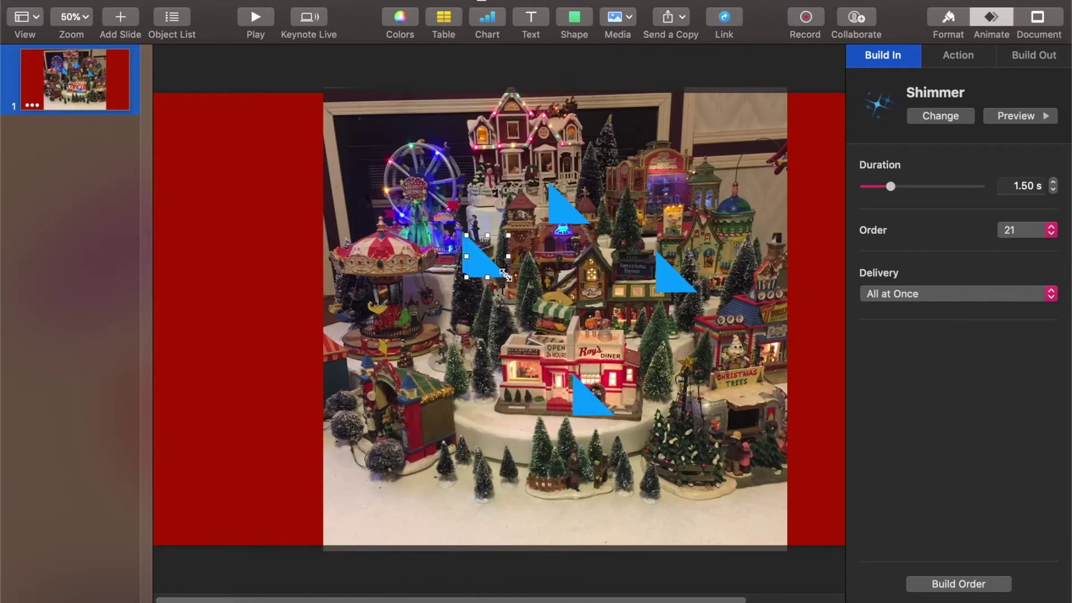
left_click_drag(504, 274, 367, 420)
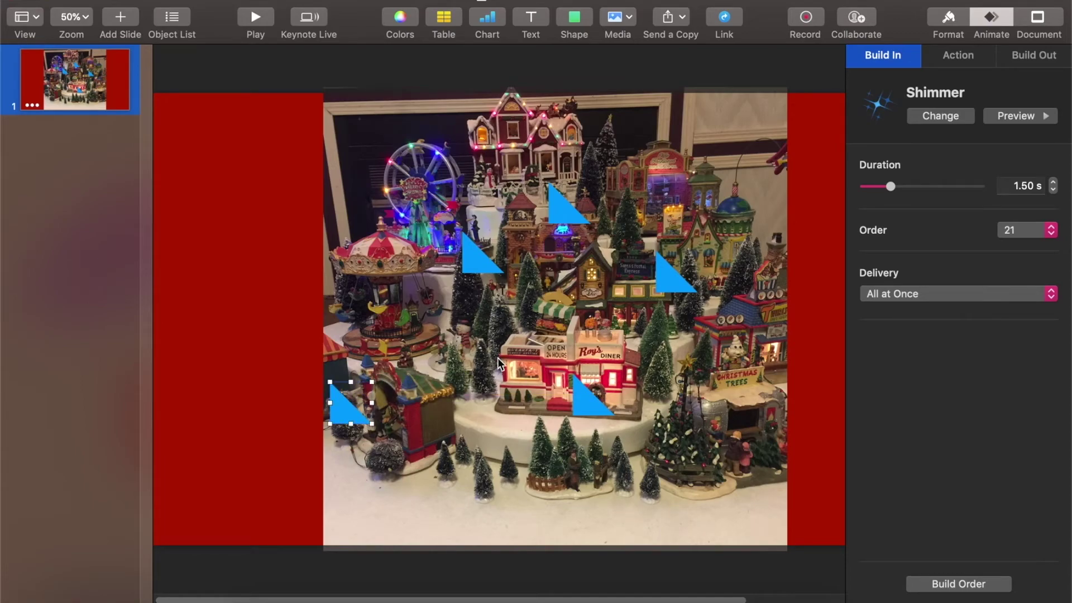
Paste copies at the photo's right edge and top, and nudge the centre-left triangle lower.
right_click(498, 357)
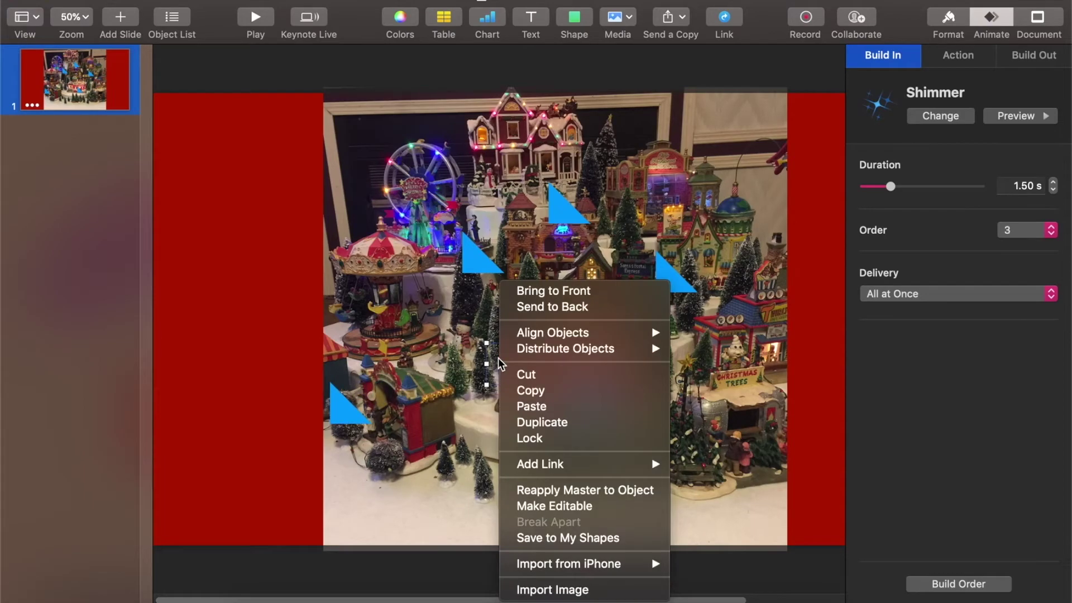
left_click(538, 405)
left_click_drag(475, 266, 765, 361)
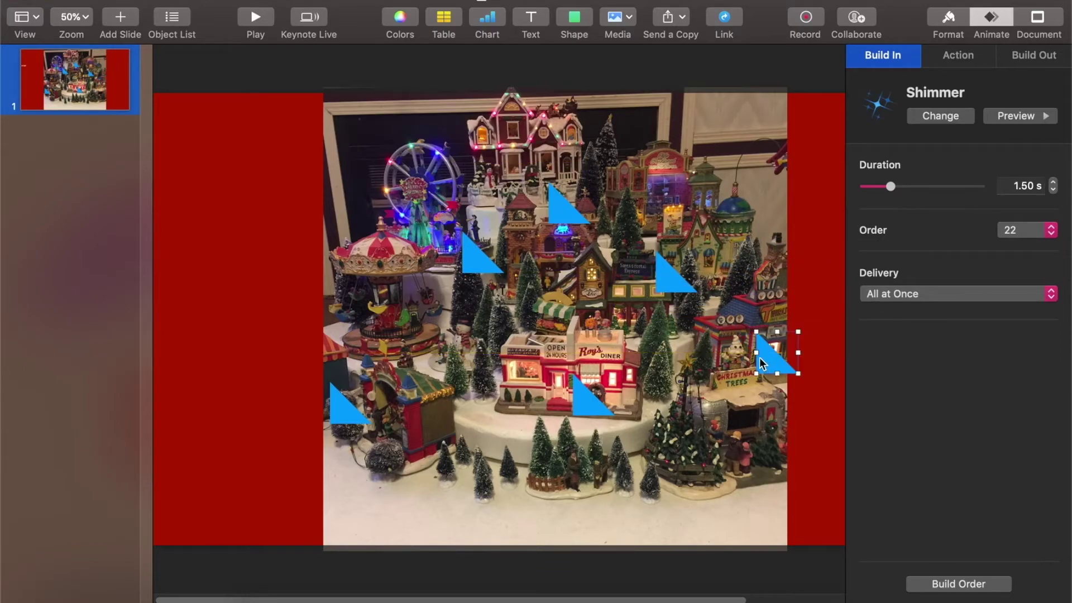
right_click(601, 347)
left_click(643, 453)
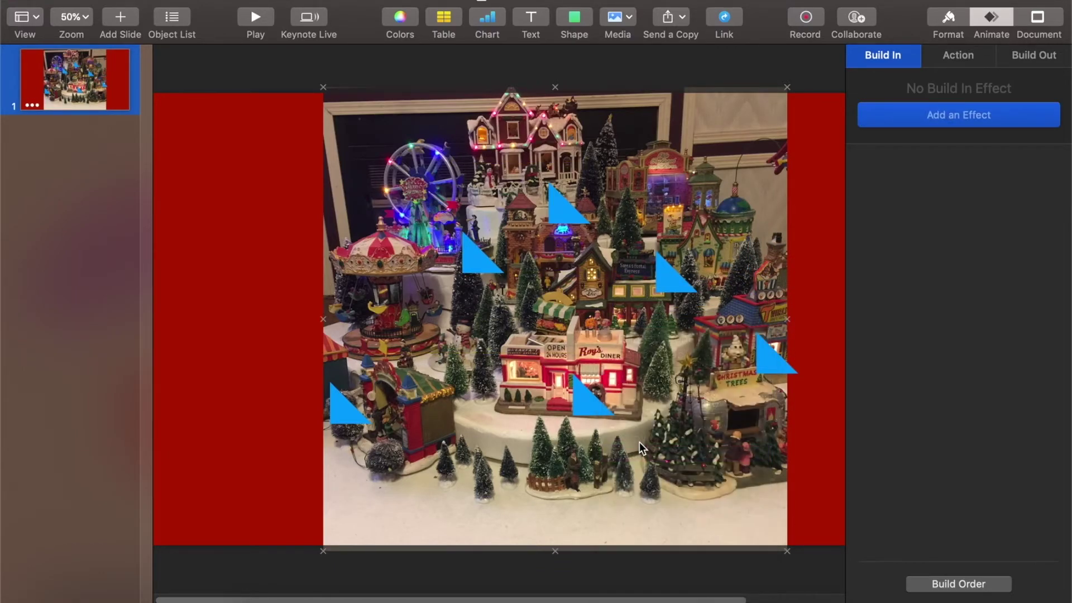
left_click_drag(491, 271, 544, 118)
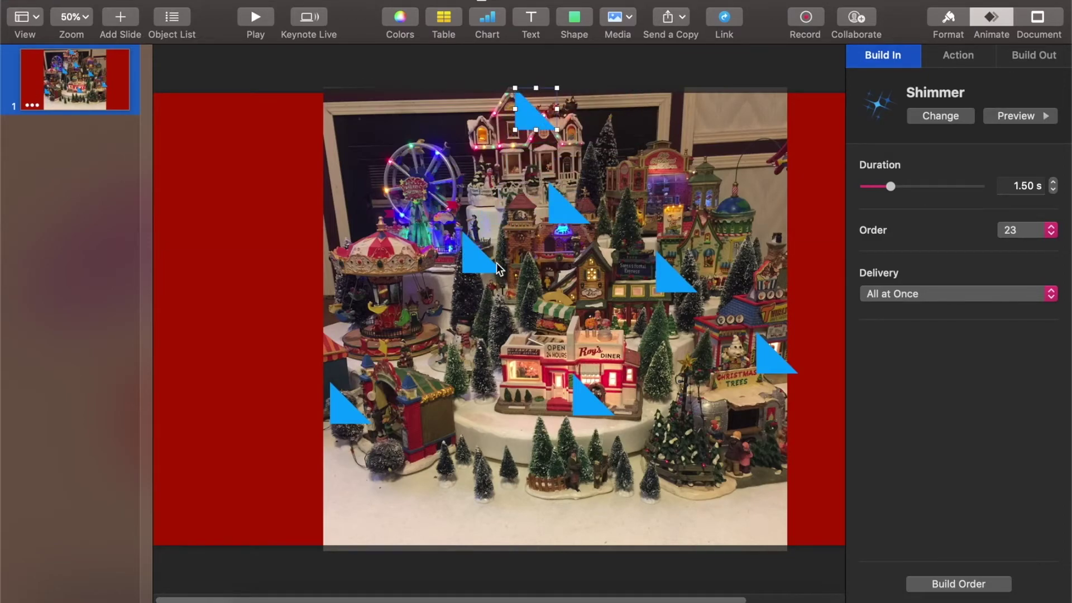
left_click_drag(480, 263, 481, 300)
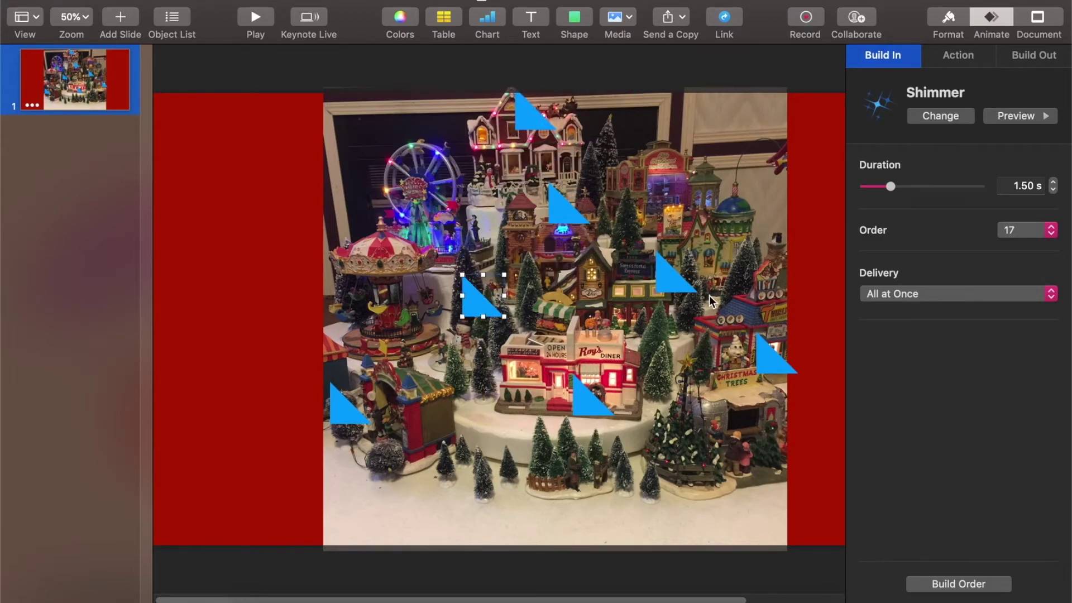
left_click(955, 584)
Drag triangle builds up in Build Order to join builds 13–14 and sit beside build 17.
scroll(952, 421, "down", 5)
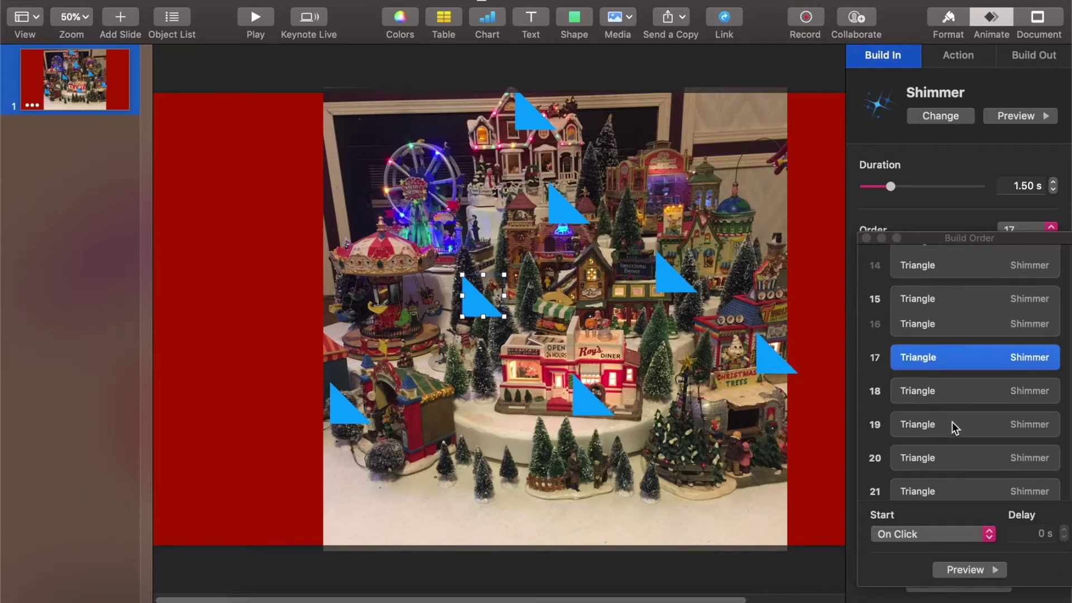
scroll(952, 343, "up", 3)
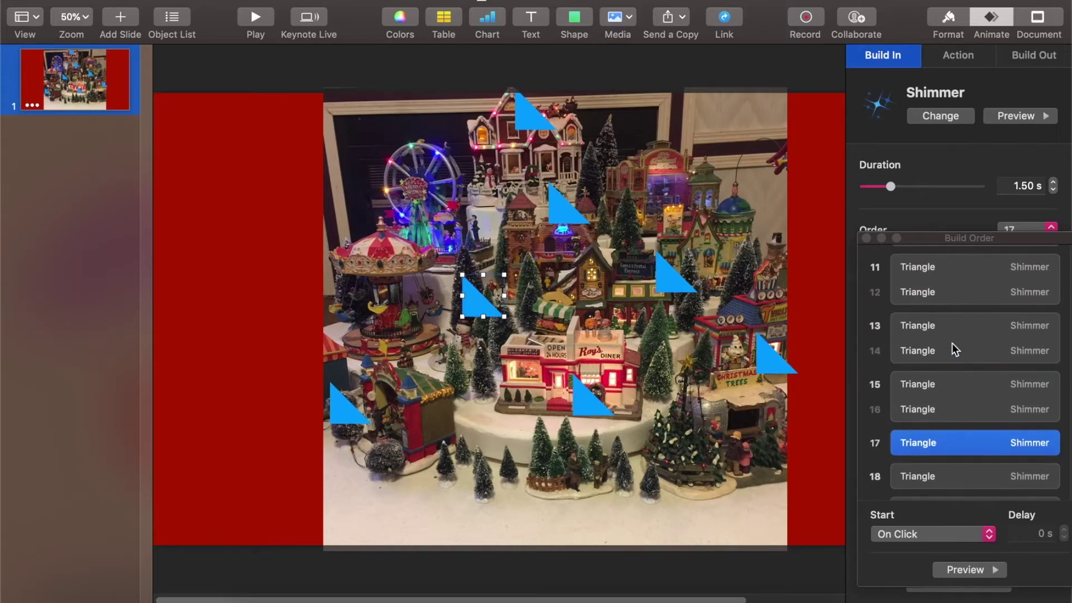
left_click_drag(949, 450, 950, 318)
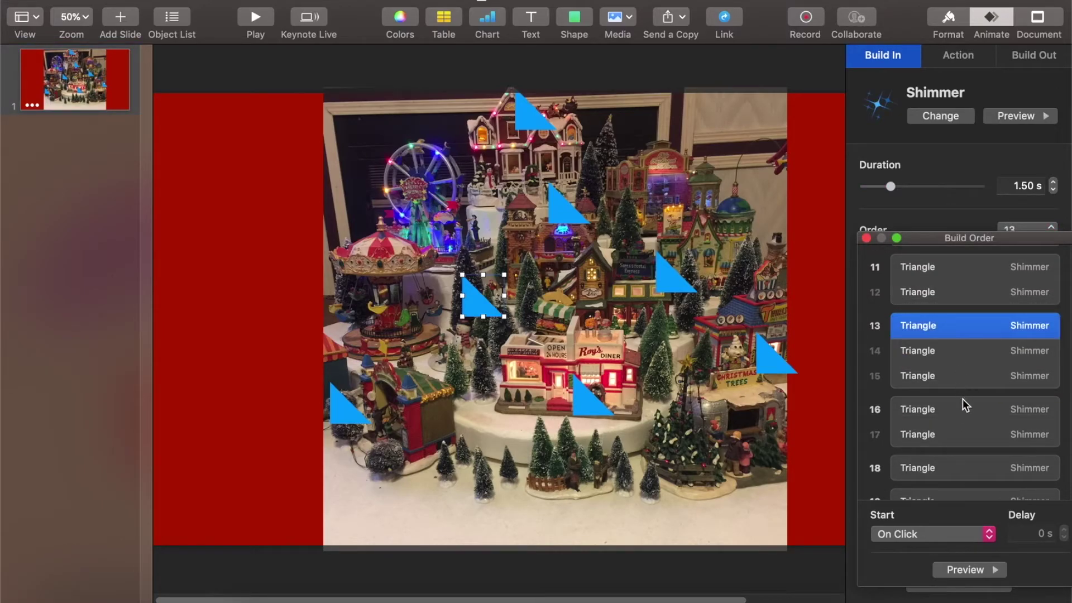
scroll(962, 400, "down", 3)
left_click_drag(957, 413, 953, 390)
scroll(953, 387, "down", 3)
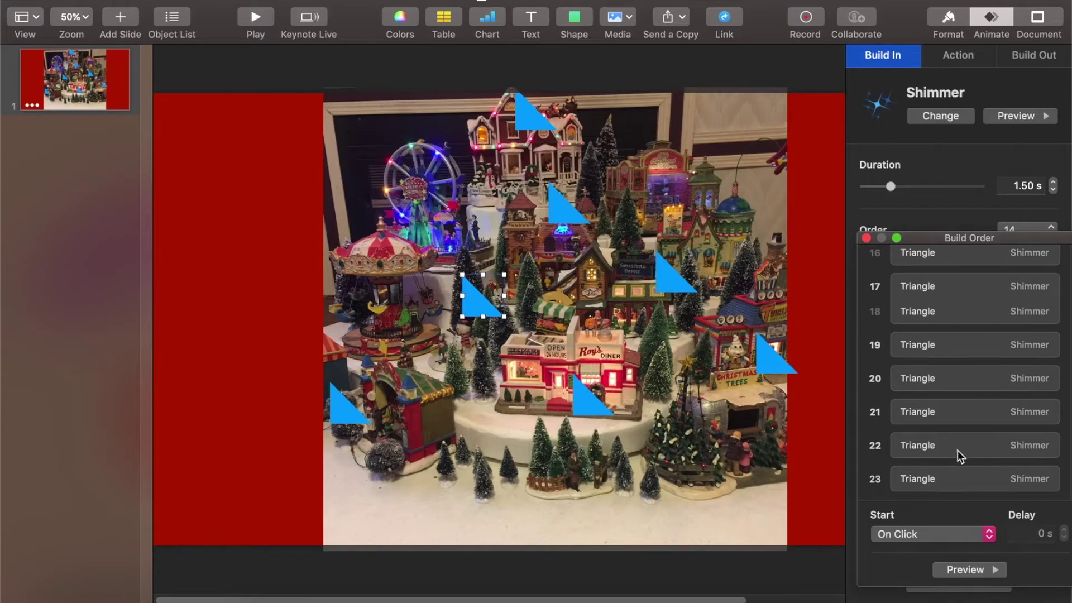
left_click_drag(957, 449, 962, 344)
Move build 20 between builds 17 and 18, and group builds 22 and 23 with earlier builds.
scroll(960, 385, "down", 10)
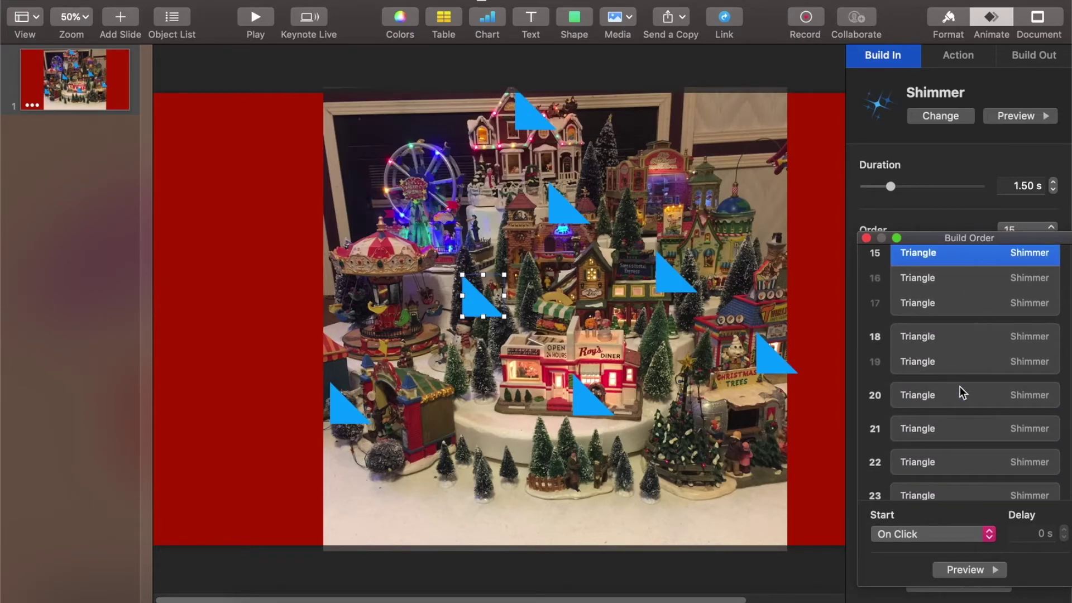
left_click_drag(956, 390, 950, 315)
scroll(950, 317, "up", 5)
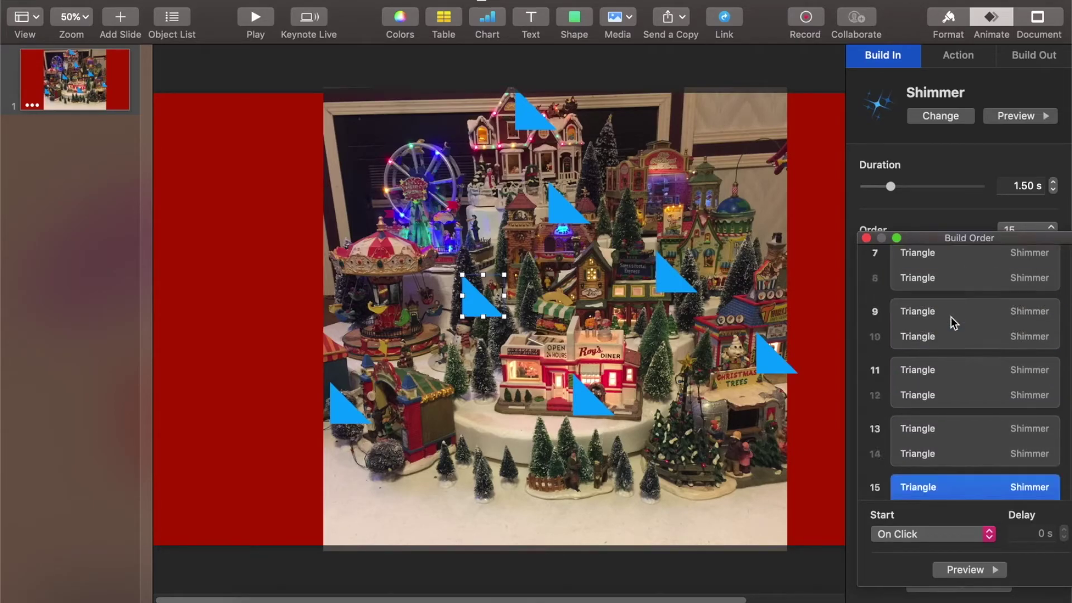
scroll(959, 389, "down", 3)
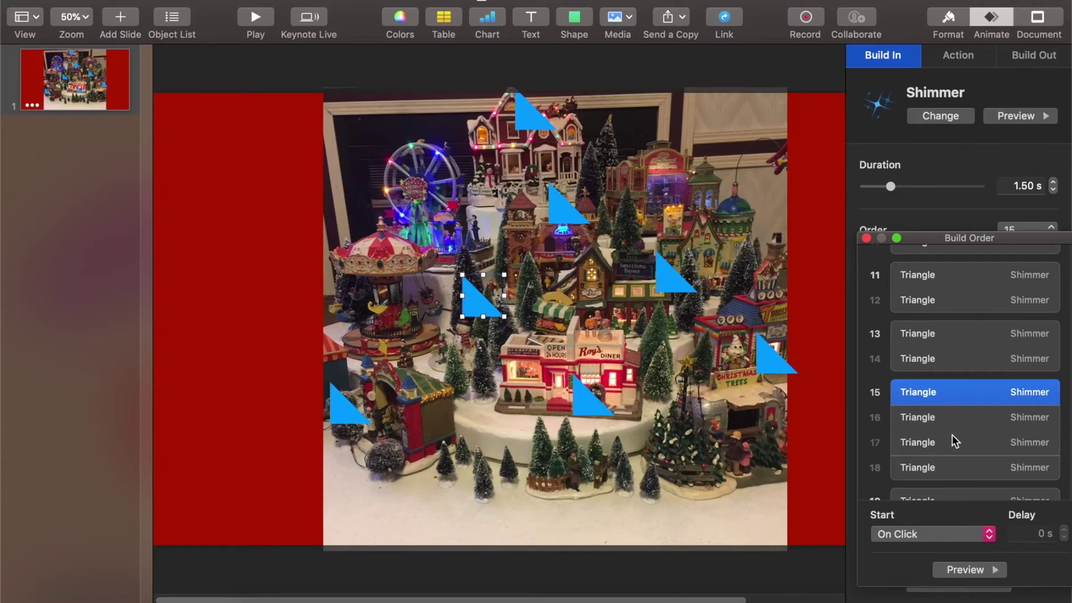
scroll(954, 441, "down", 5)
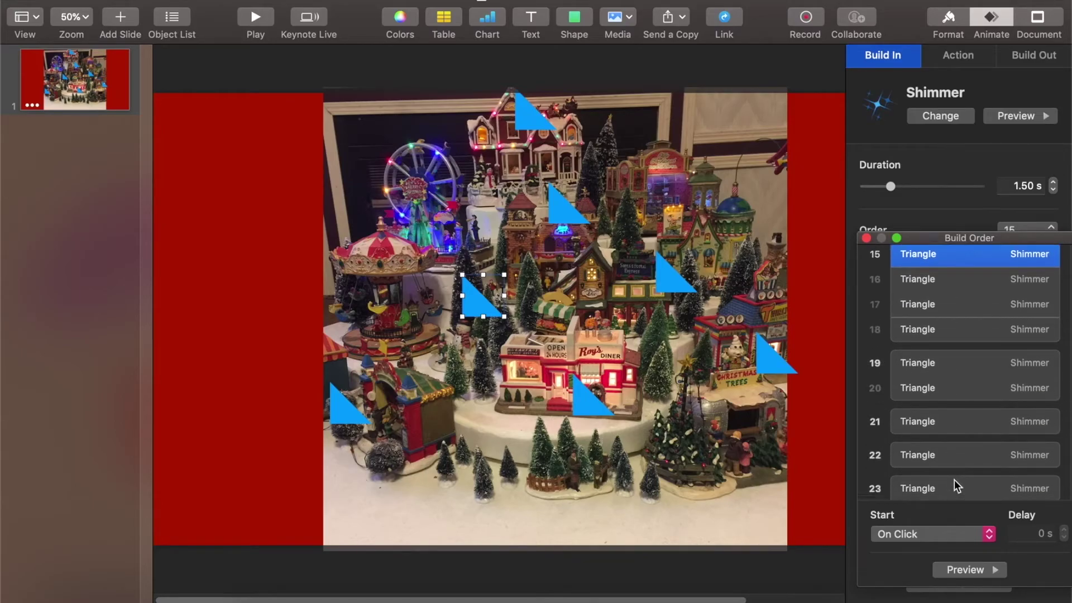
left_click_drag(950, 458, 969, 420)
scroll(969, 413, "down", 4)
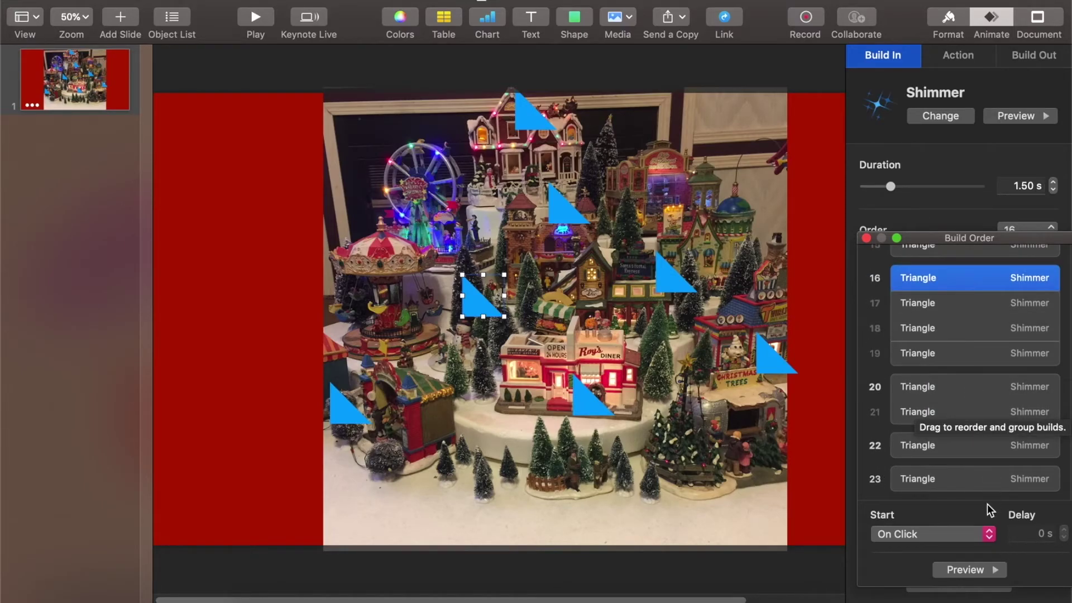
left_click_drag(956, 488, 957, 381)
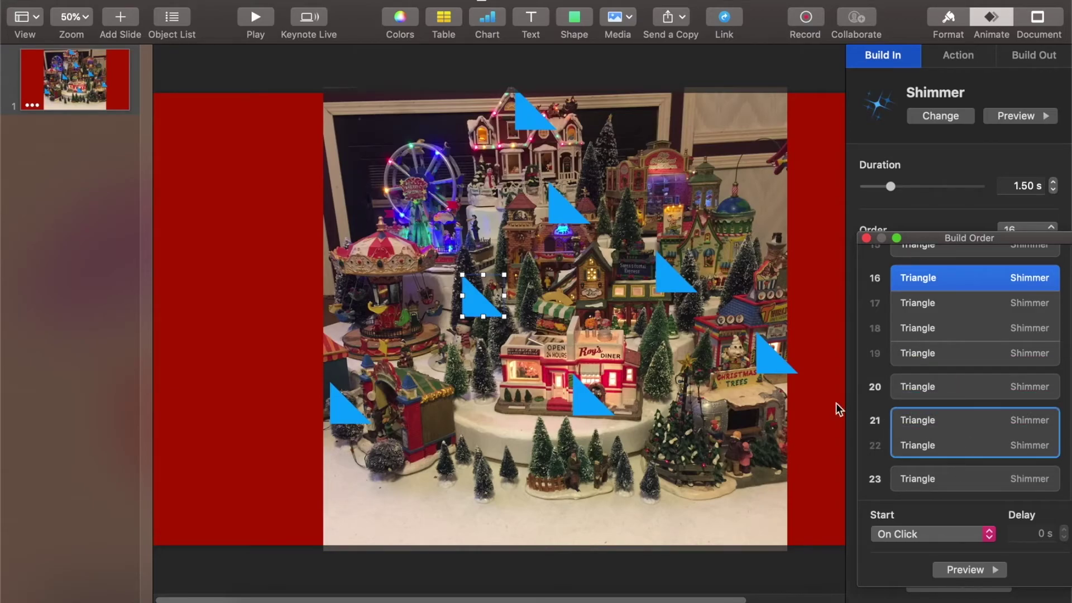
left_click(528, 123)
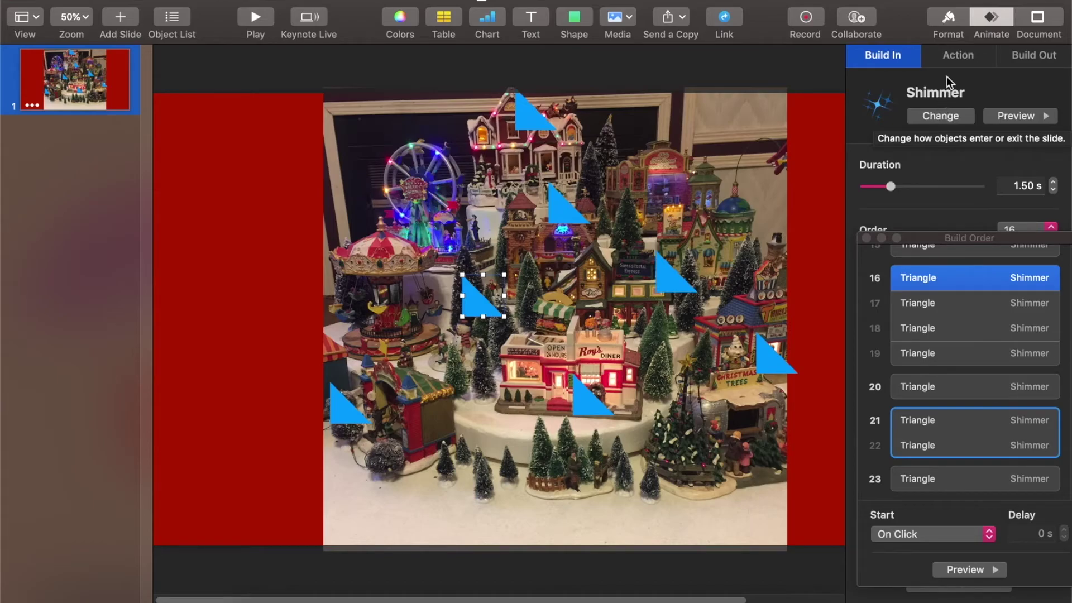
Fade the selected, right-centre and right-edge triangles to near-zero or 0% opacity.
left_click(948, 20)
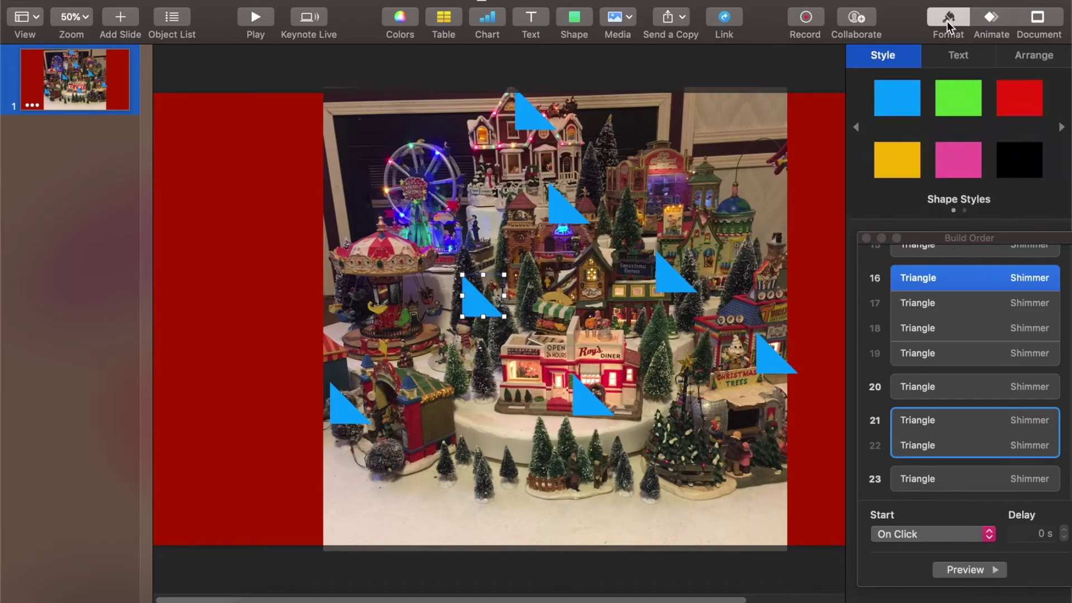
left_click(867, 237)
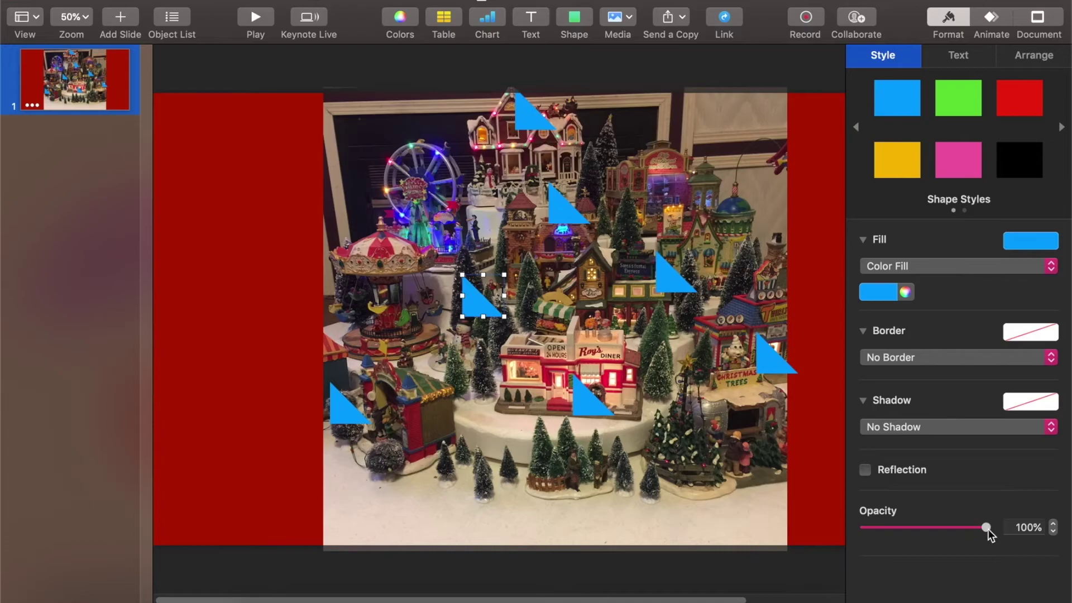
left_click_drag(987, 534, 866, 535)
left_click(677, 278)
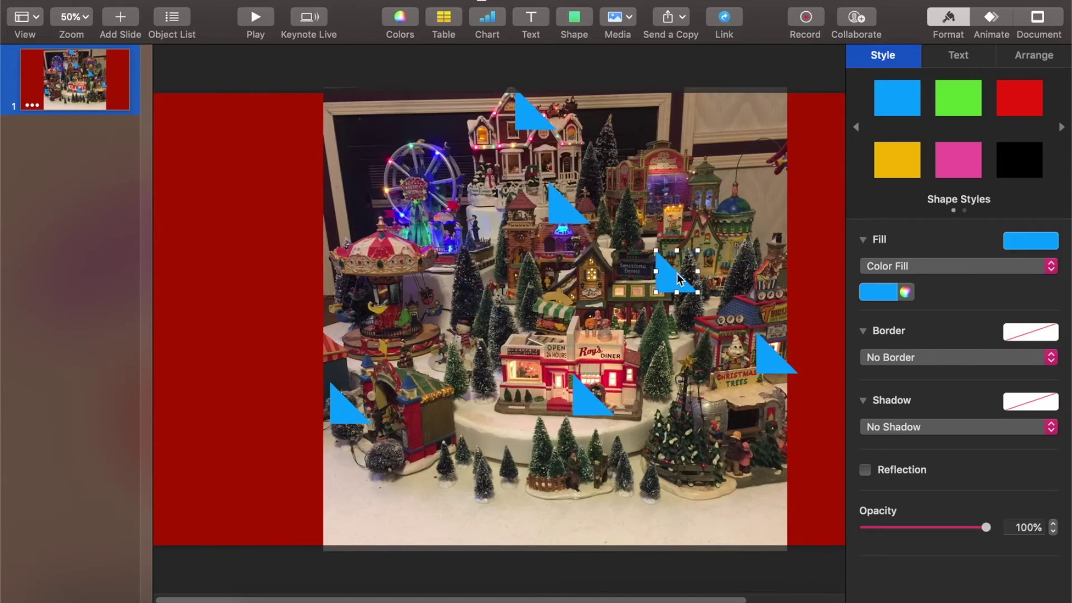
left_click_drag(987, 531, 838, 521)
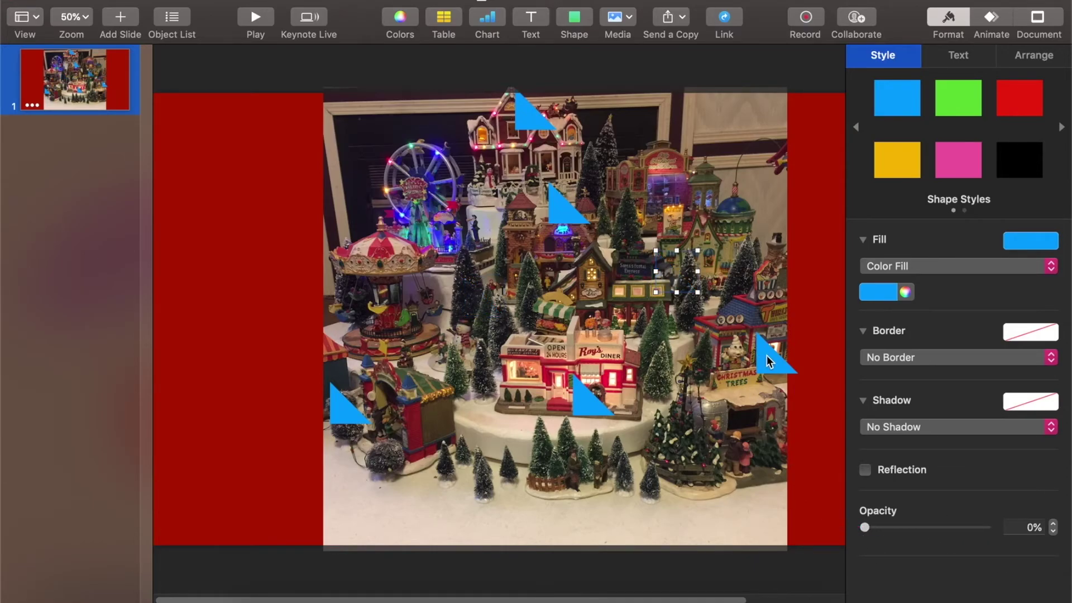
left_click(780, 369)
left_click_drag(986, 530, 809, 520)
Make the diner, left and upper-middle triangles 0% opacity and the top triangle 4%.
left_click(597, 414)
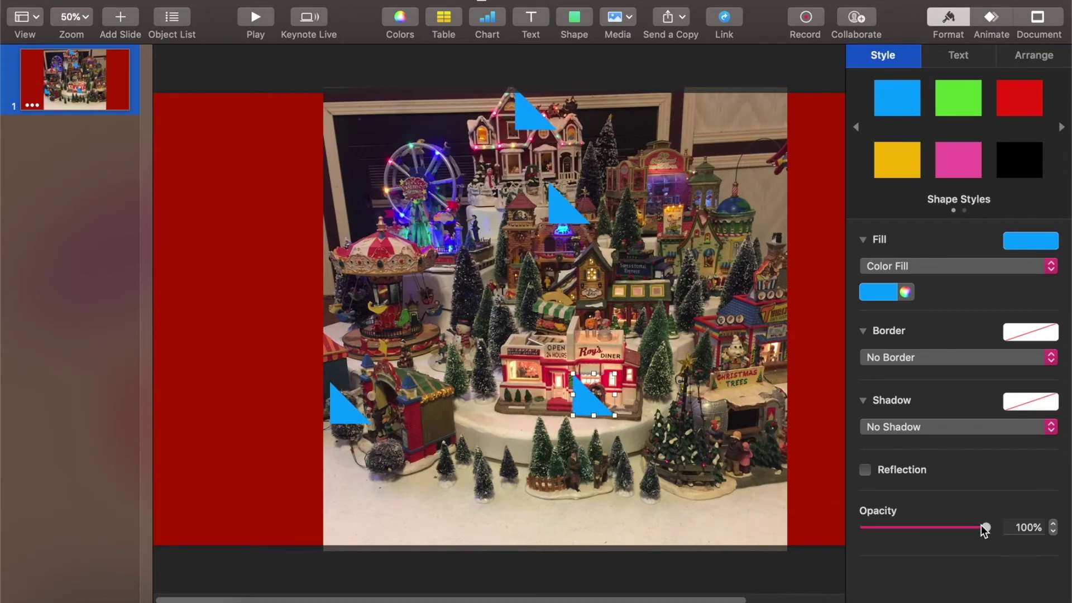
left_click_drag(986, 530, 808, 544)
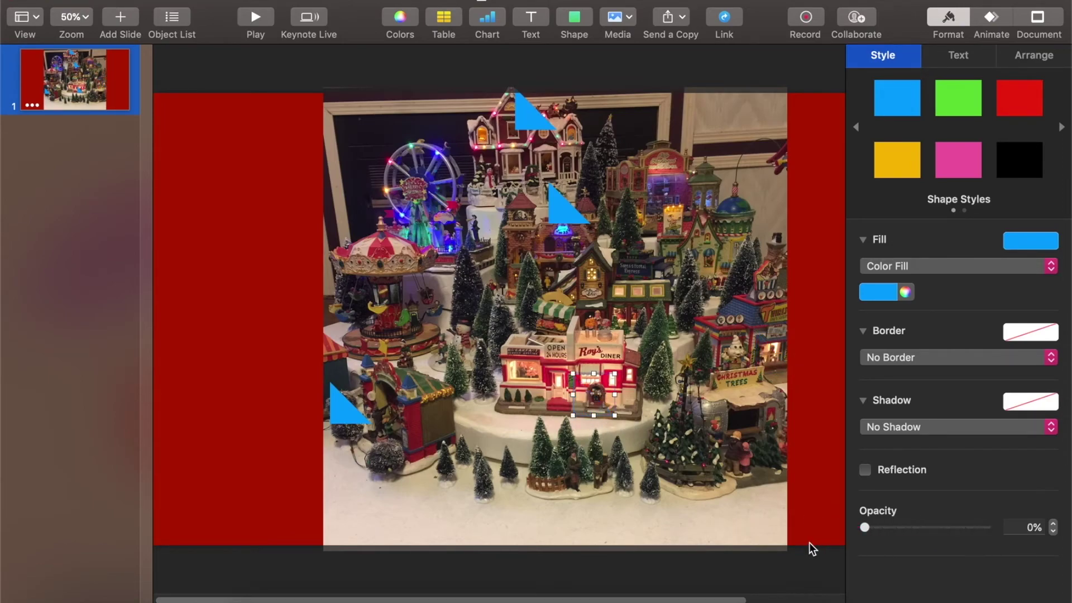
left_click(352, 419)
left_click_drag(985, 528, 833, 541)
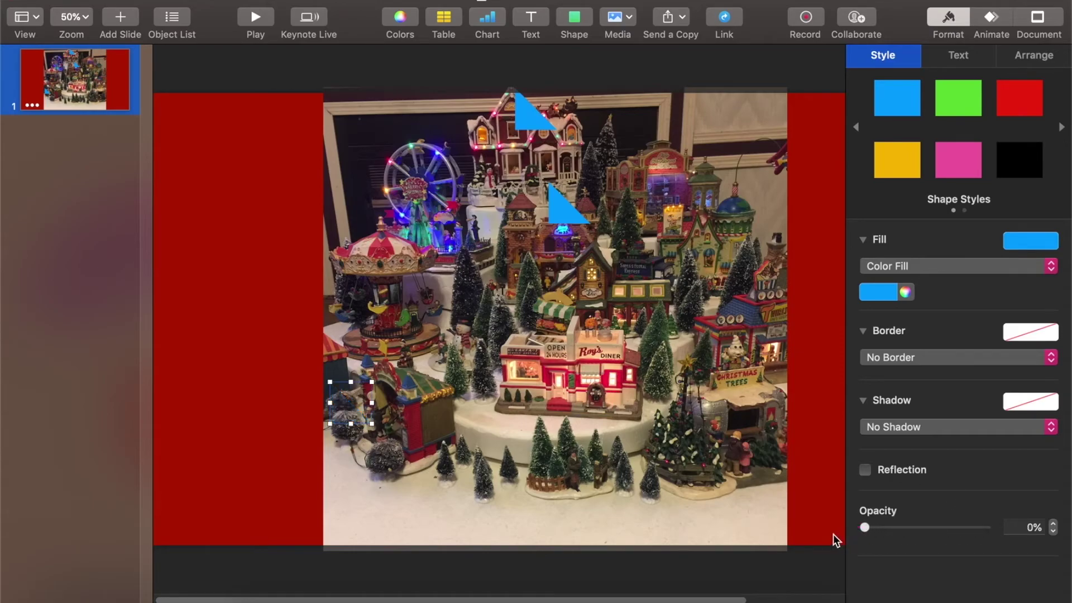
left_click(562, 217)
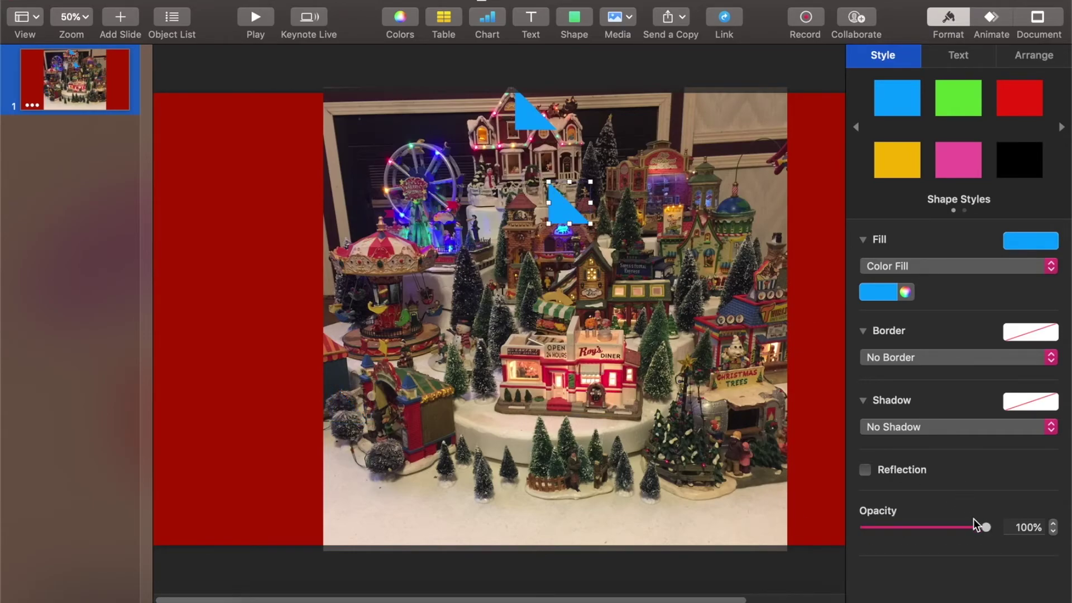
left_click_drag(974, 524, 859, 526)
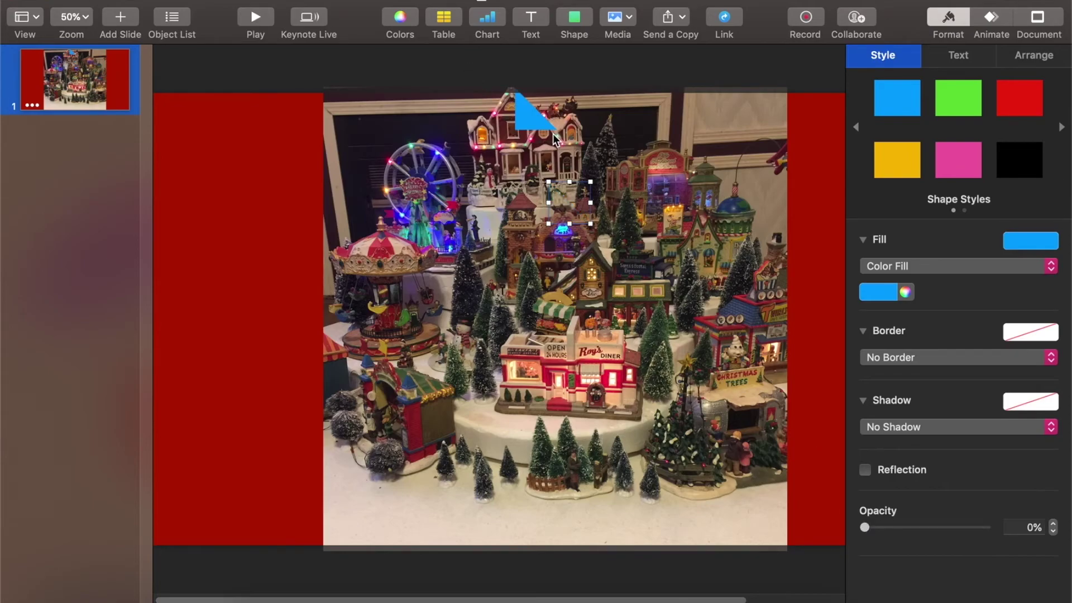
left_click(534, 125)
left_click_drag(992, 529, 868, 513)
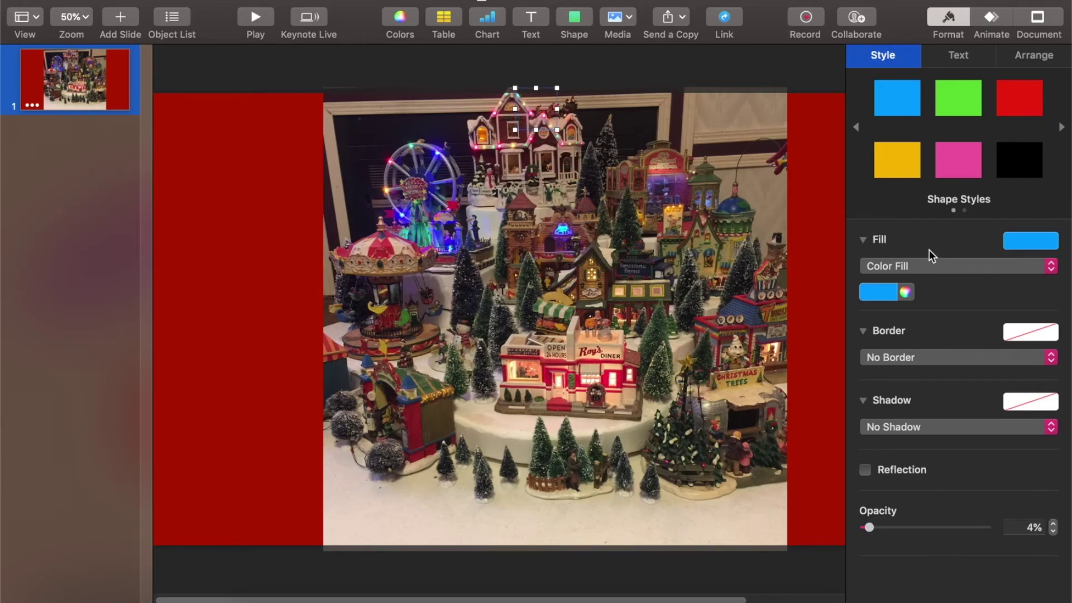
left_click(392, 73)
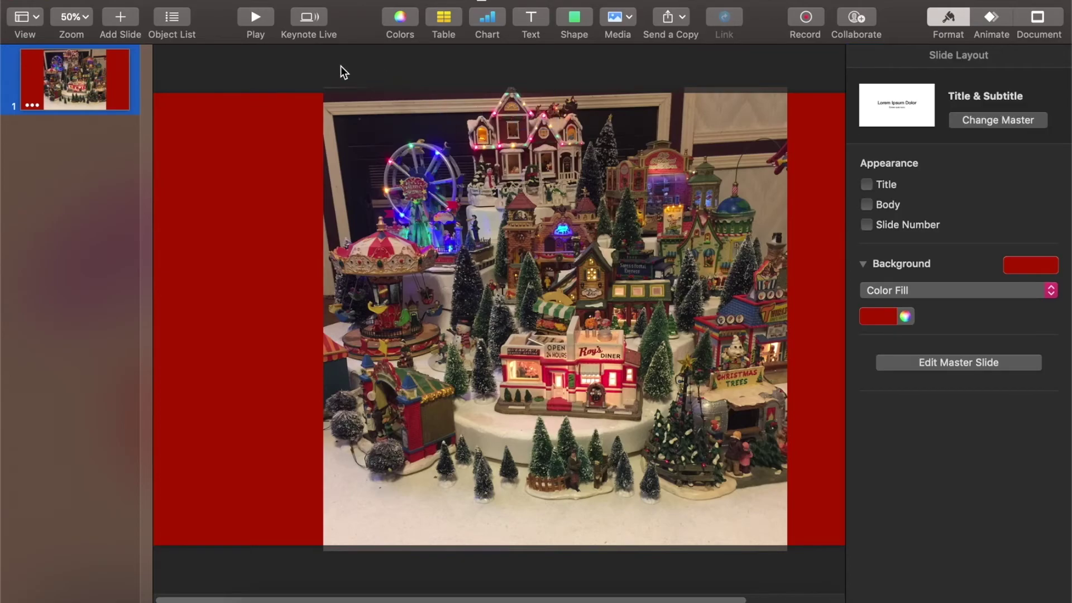
Select all hidden triangles on the photo and preview their grouped Shimmer builds.
left_click_drag(338, 66, 540, 207)
left_click_drag(742, 376, 829, 542)
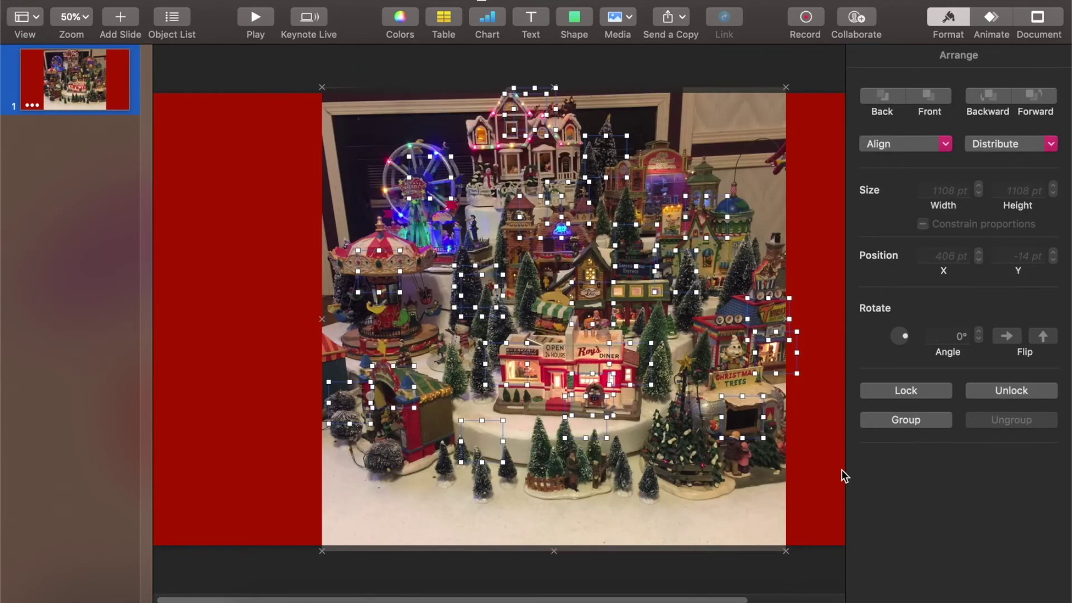
left_click(986, 25)
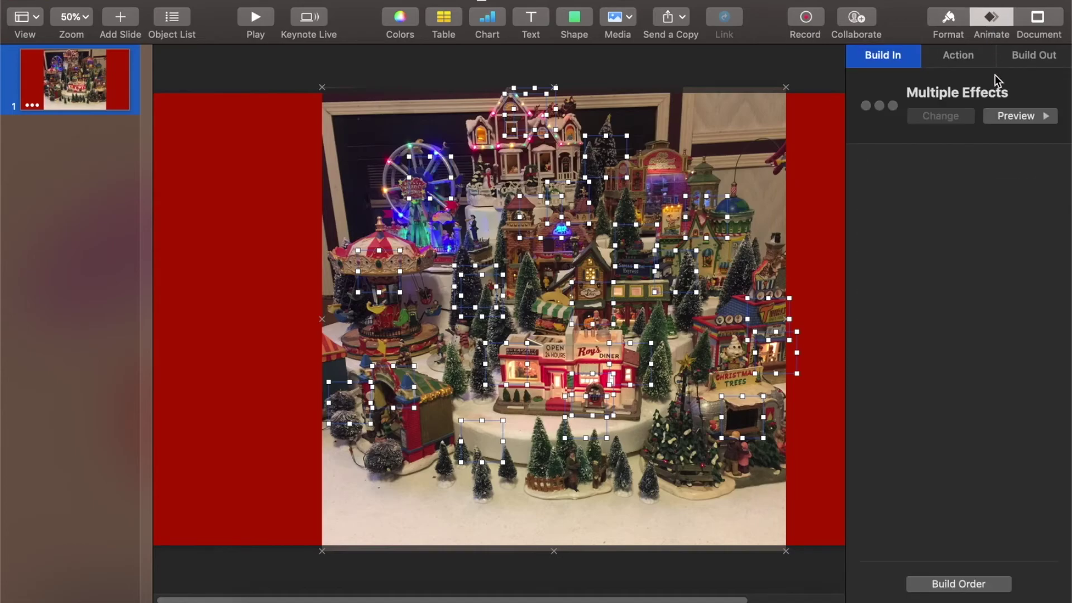
left_click(954, 582)
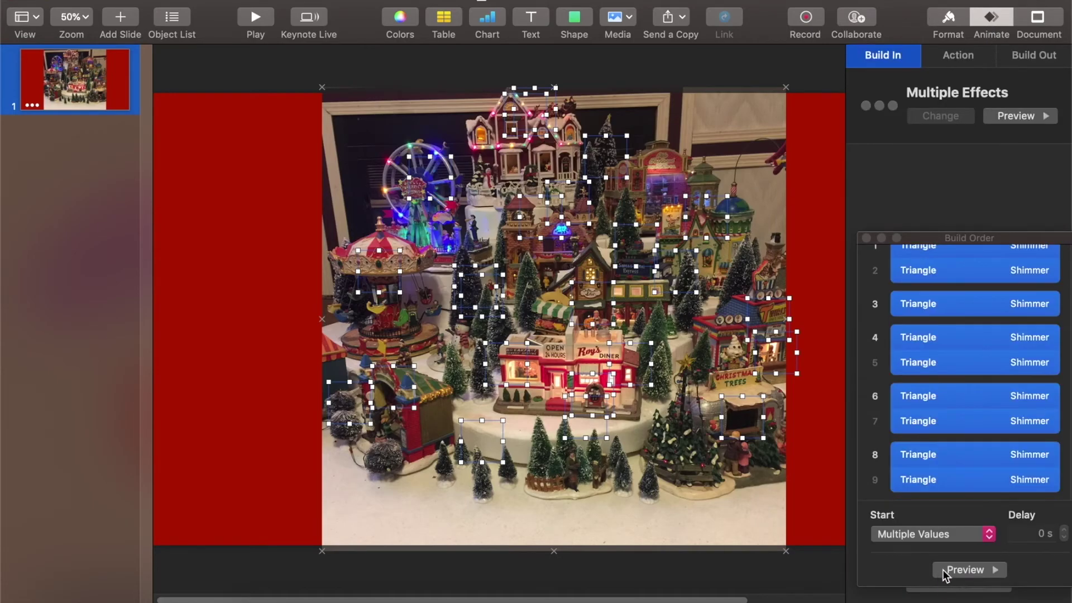
left_click(947, 569)
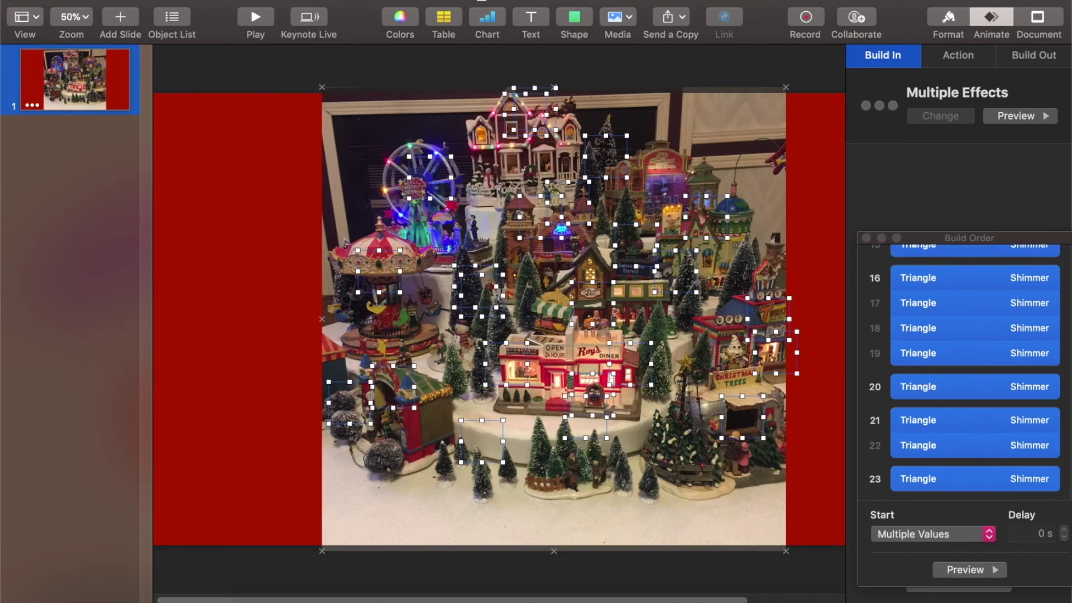
left_click(120, 0)
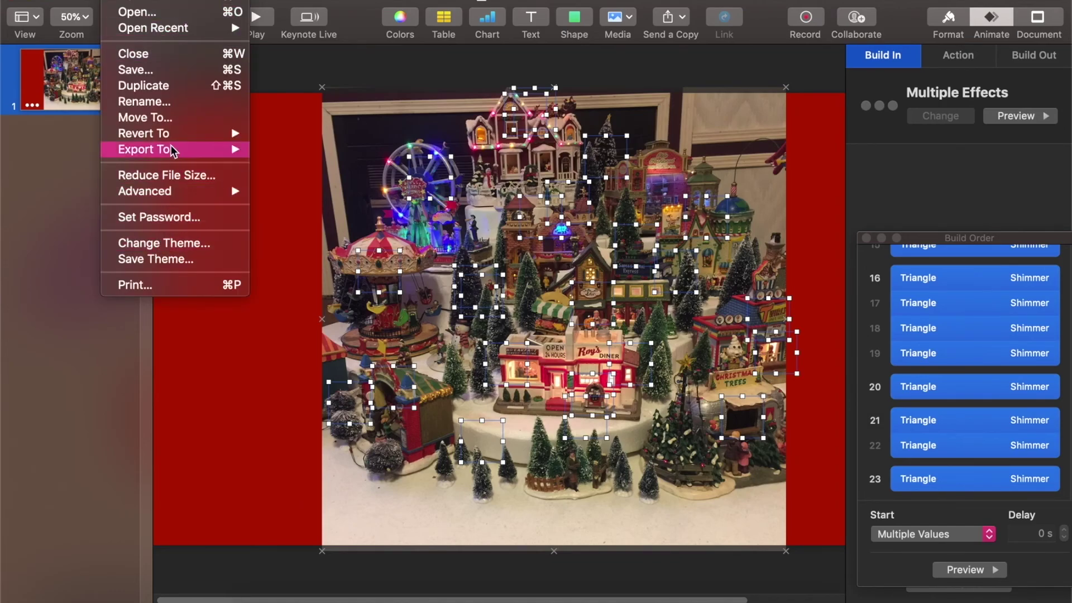
Export the presentation as a 1080p movie and continue to choosing the save location.
mouse_move(172, 149)
left_click(272, 177)
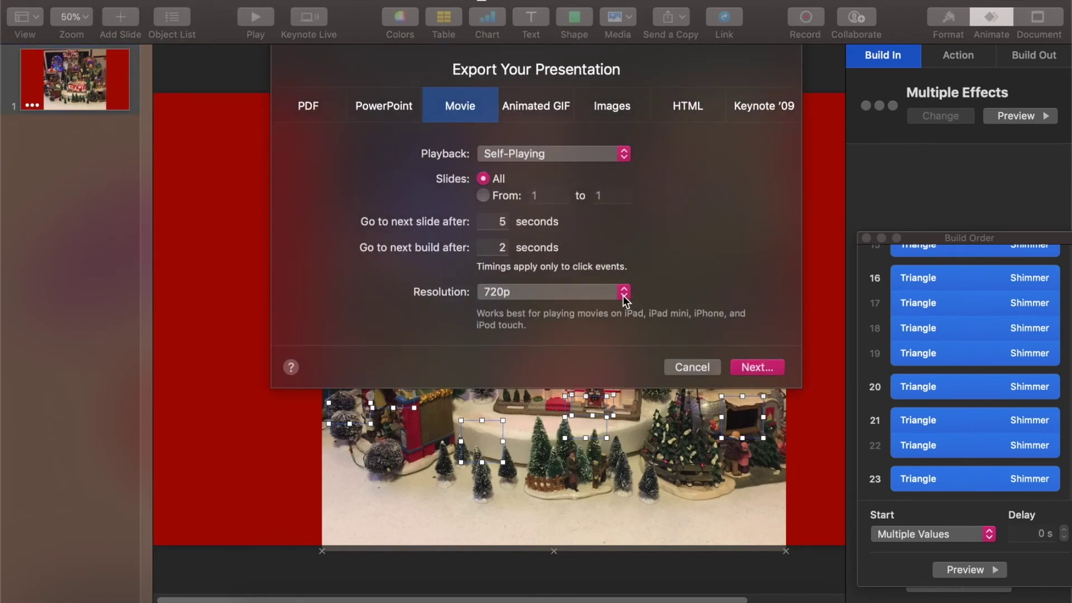
left_click(623, 295)
left_click(571, 308)
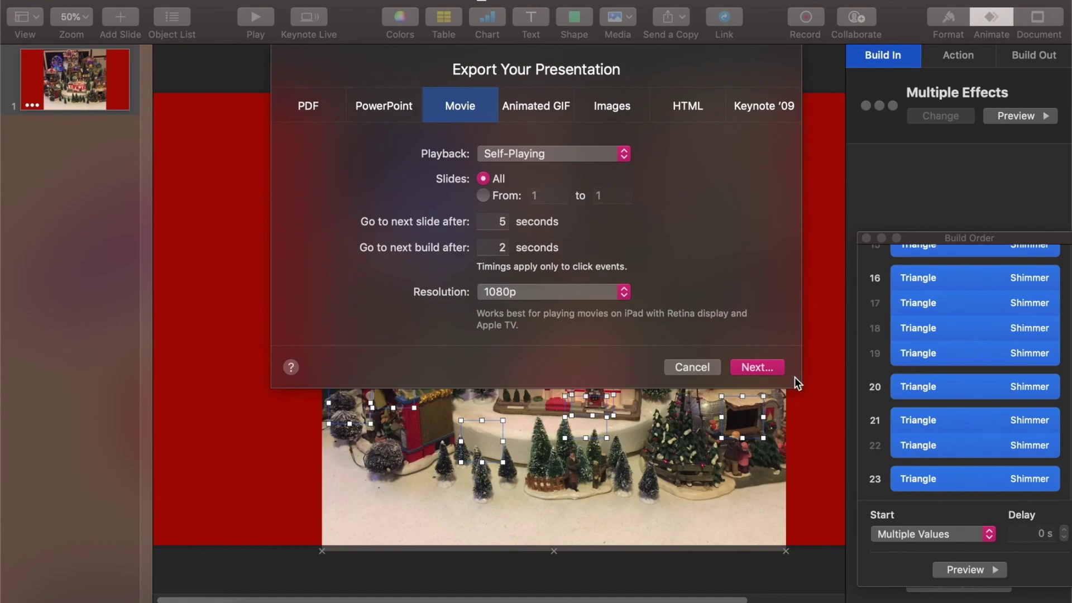
left_click(757, 368)
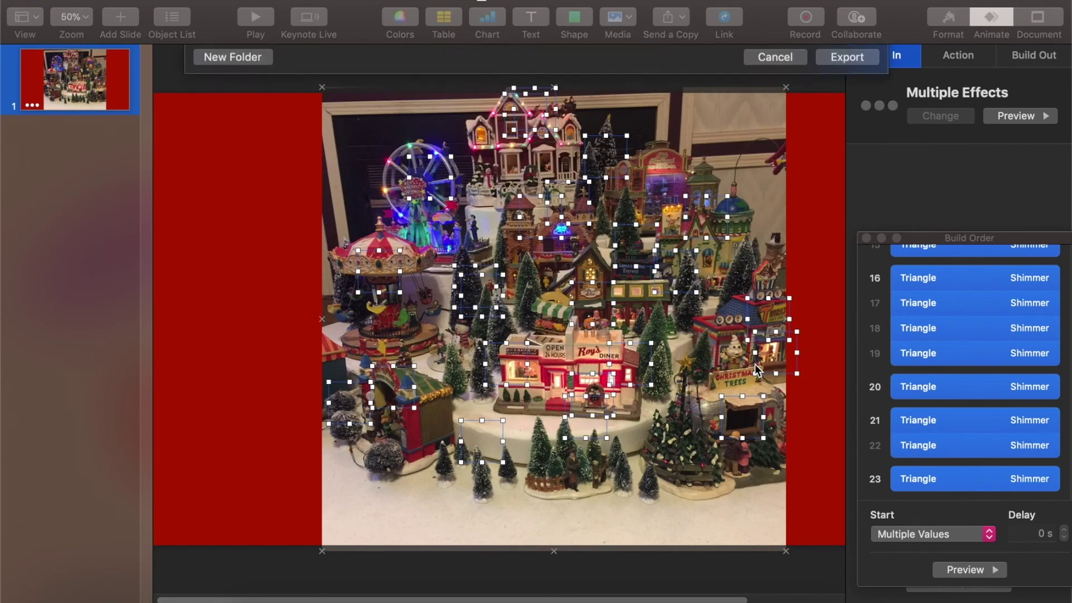